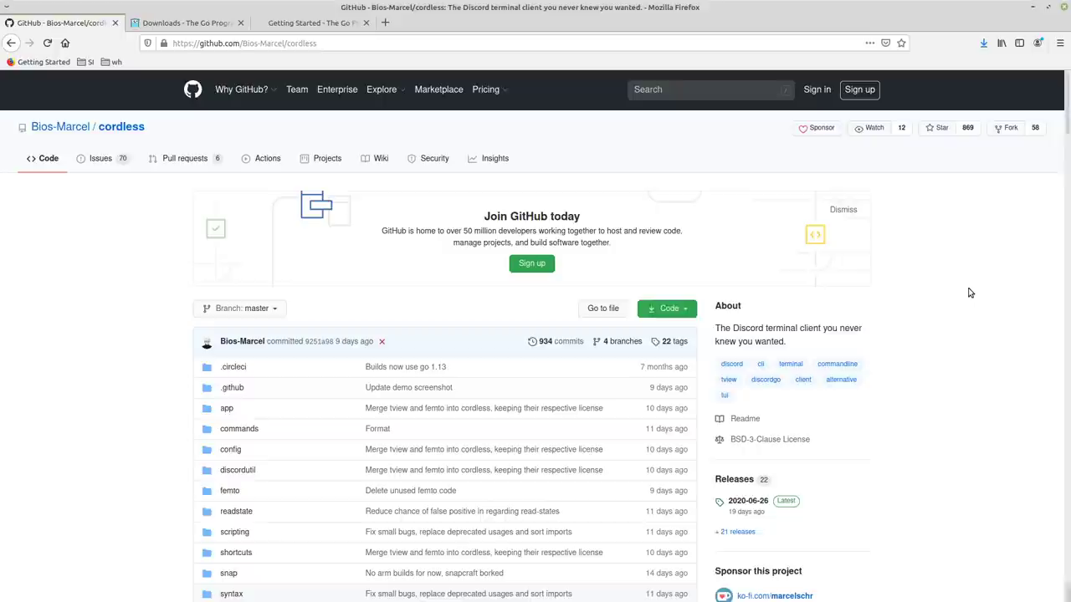
# Examine the cordless repository's file list, README overview and demo screenshot.
pyautogui.scroll(-3, 1002, 292)
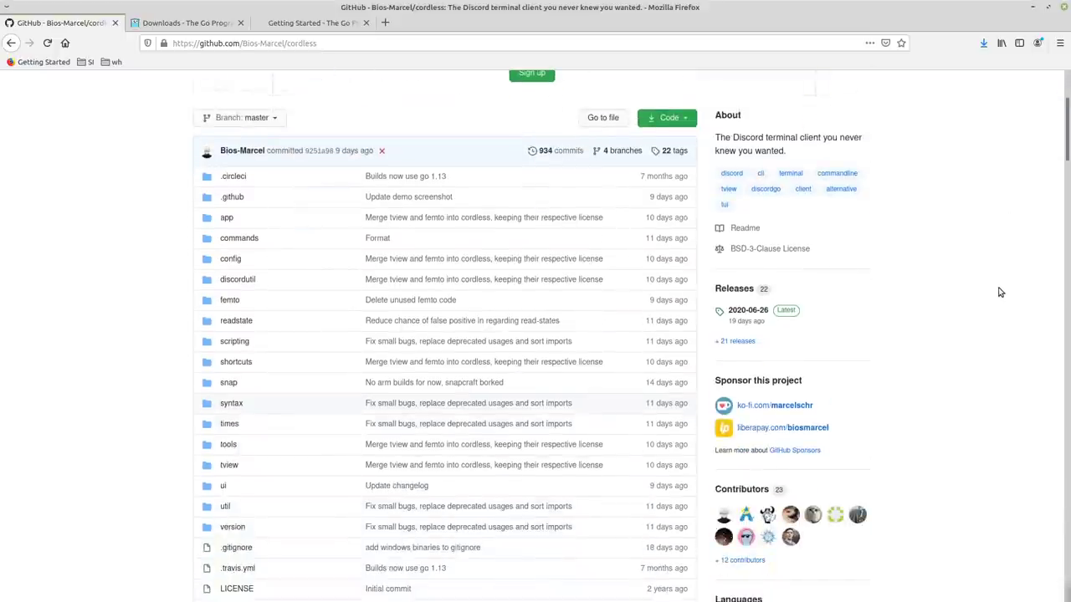
pyautogui.scroll(-4, 999, 292)
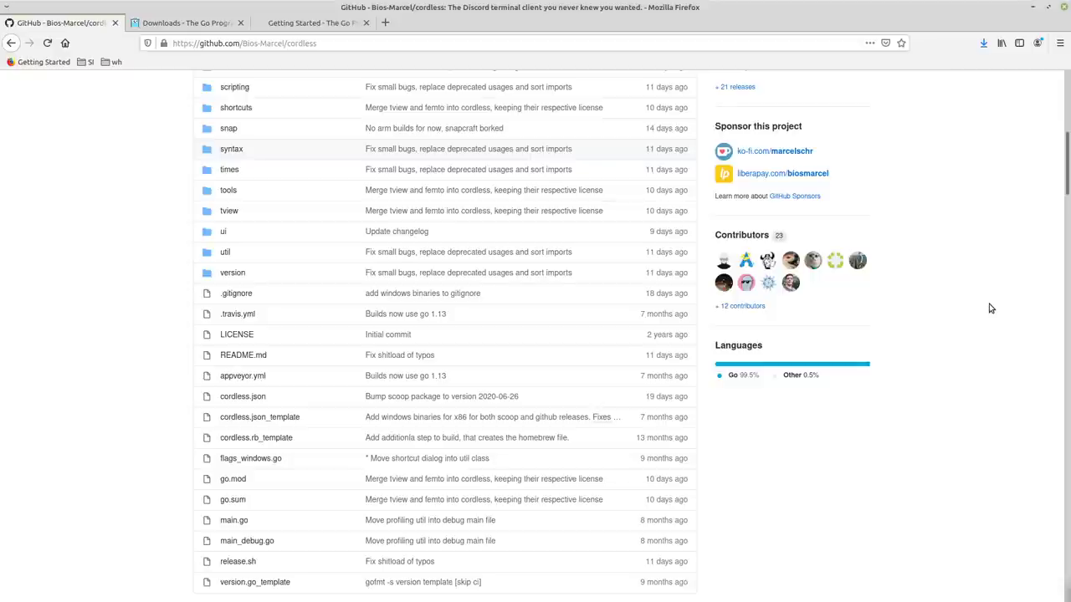
pyautogui.scroll(-10, 990, 309)
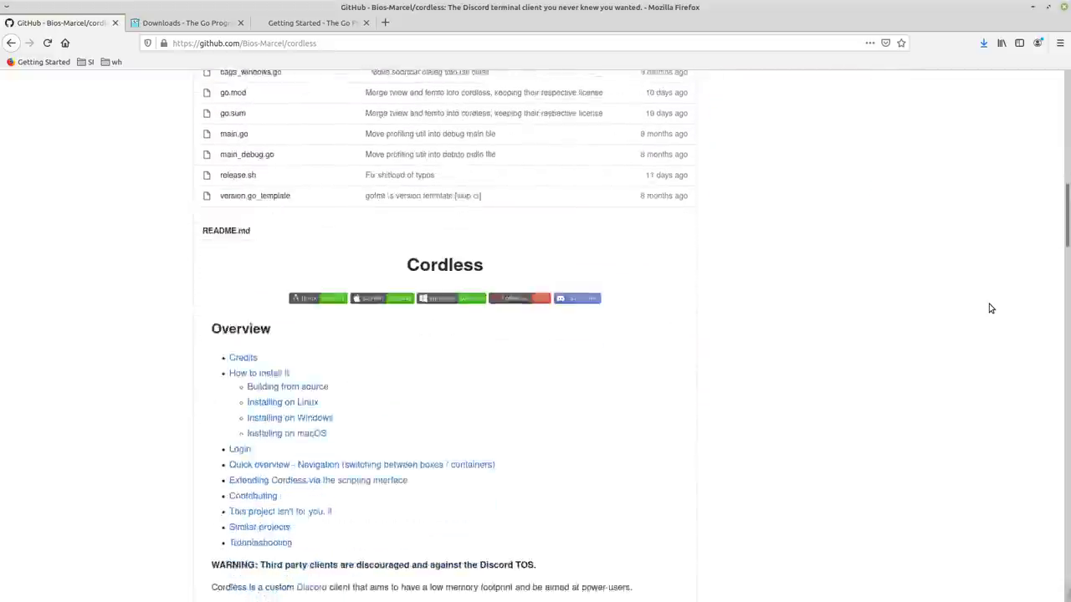
pyautogui.scroll(-2, 990, 308)
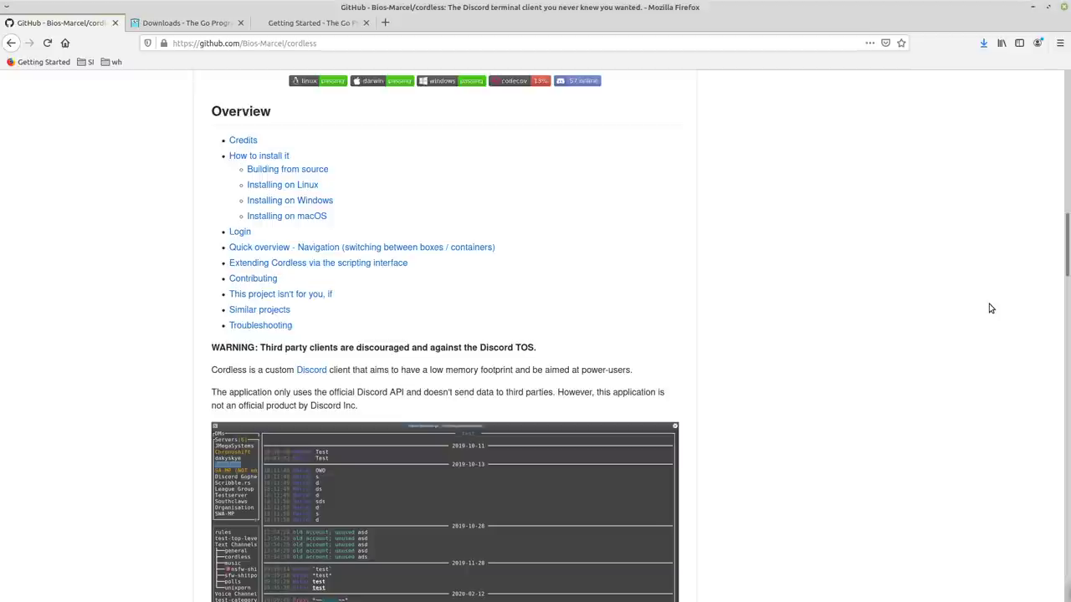
pyautogui.scroll(-3, 991, 308)
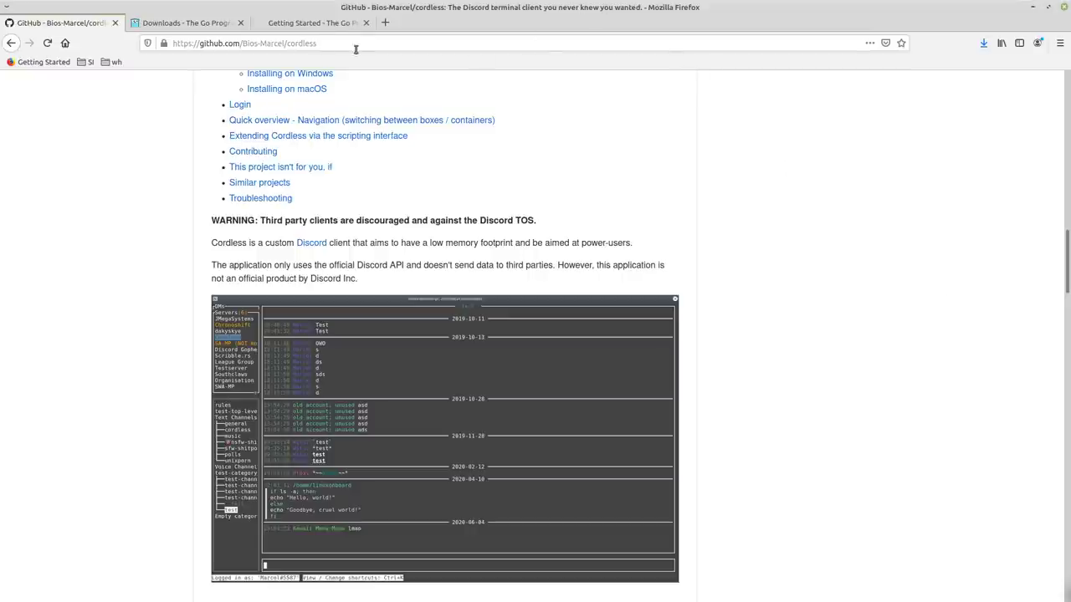
pyautogui.click(383, 40)
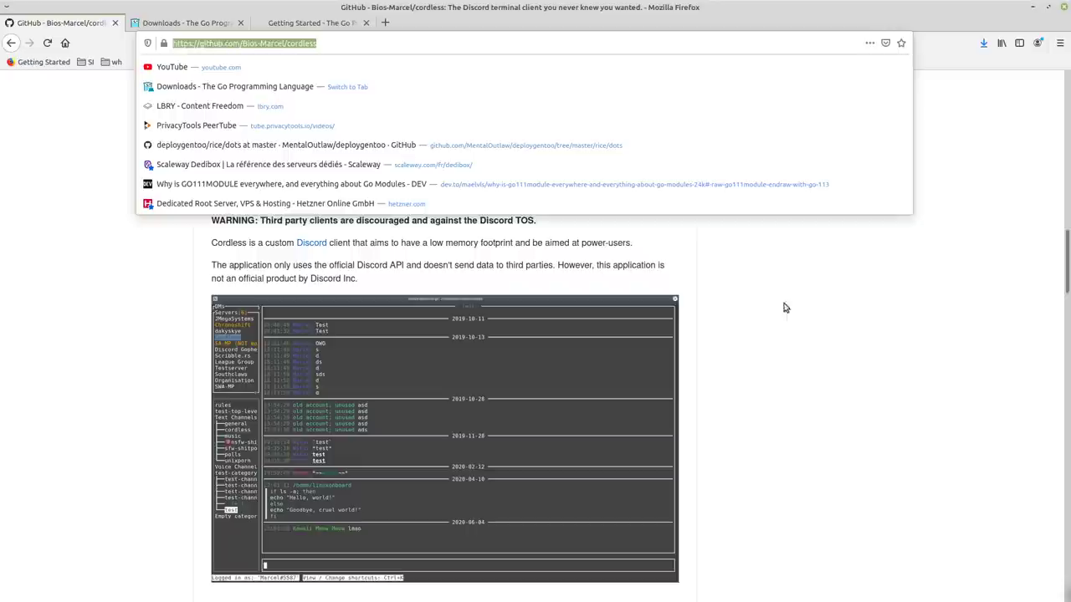
pyautogui.click(868, 322)
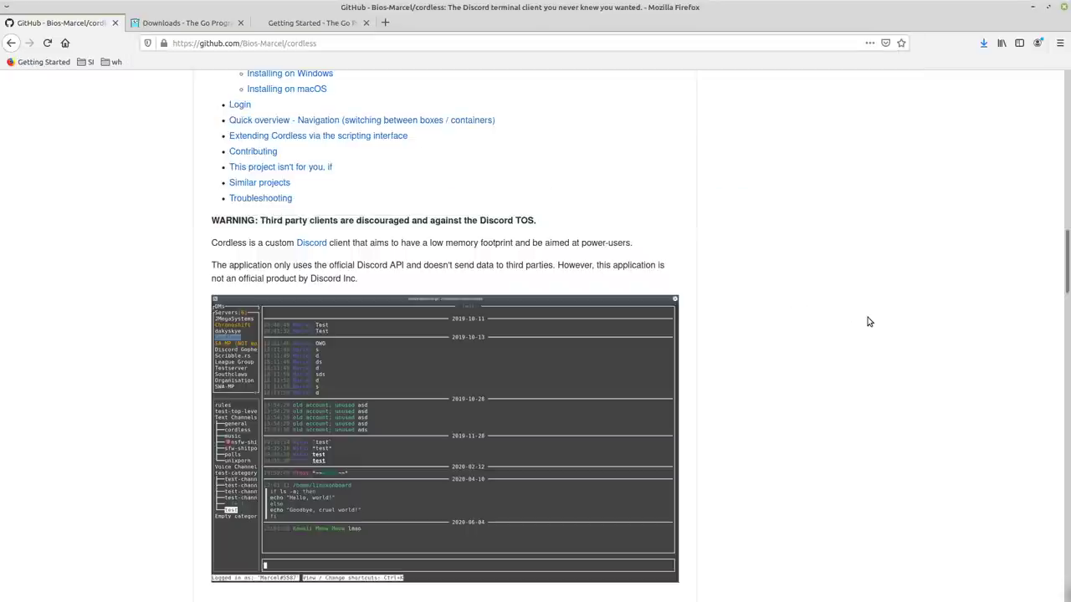
# Read the README's installation instructions for building from source, Linux, Windows and macOS, and its login notes.
pyautogui.scroll(-2, 867, 319)
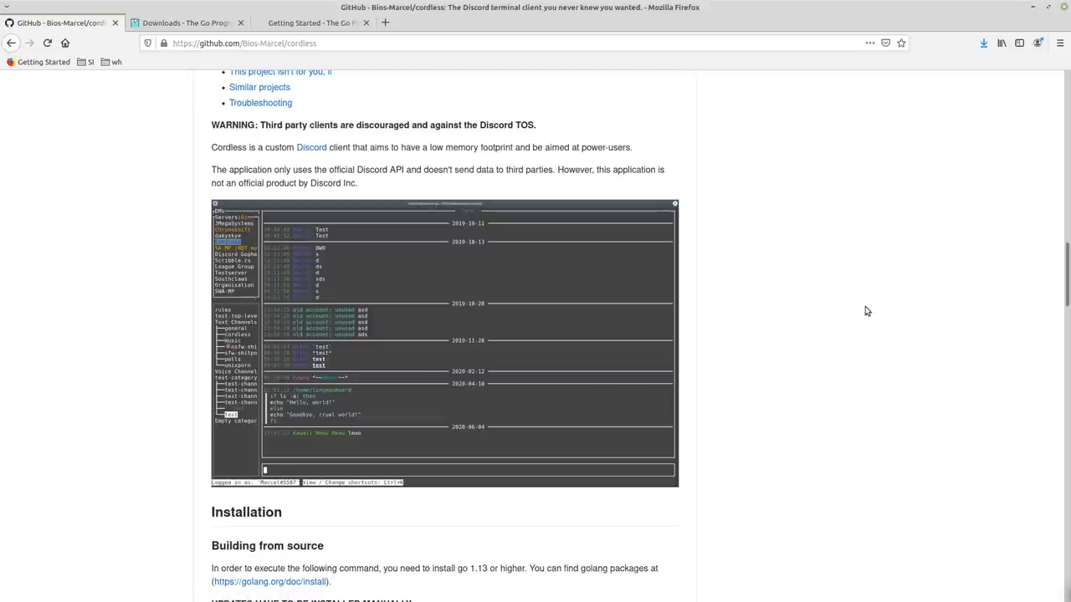
pyautogui.scroll(-5, 877, 304)
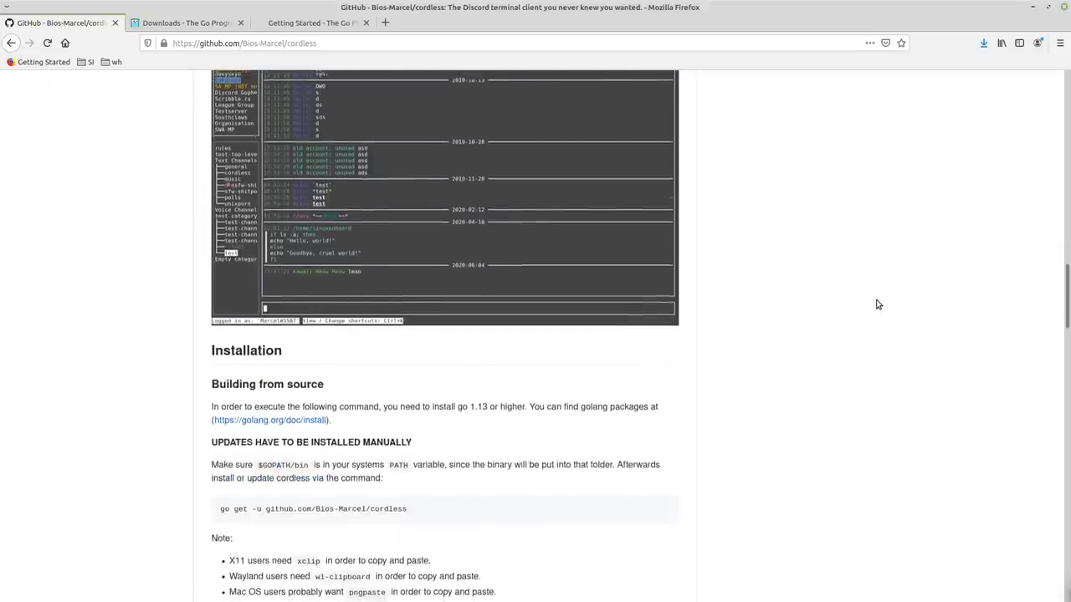
pyautogui.scroll(-7, 878, 305)
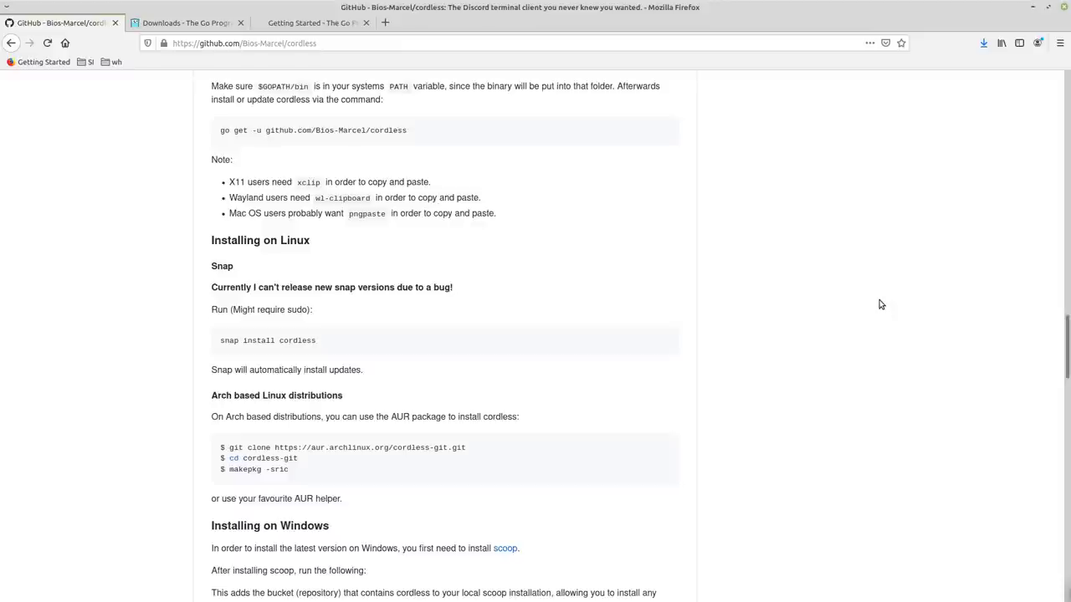
pyautogui.scroll(-4, 880, 304)
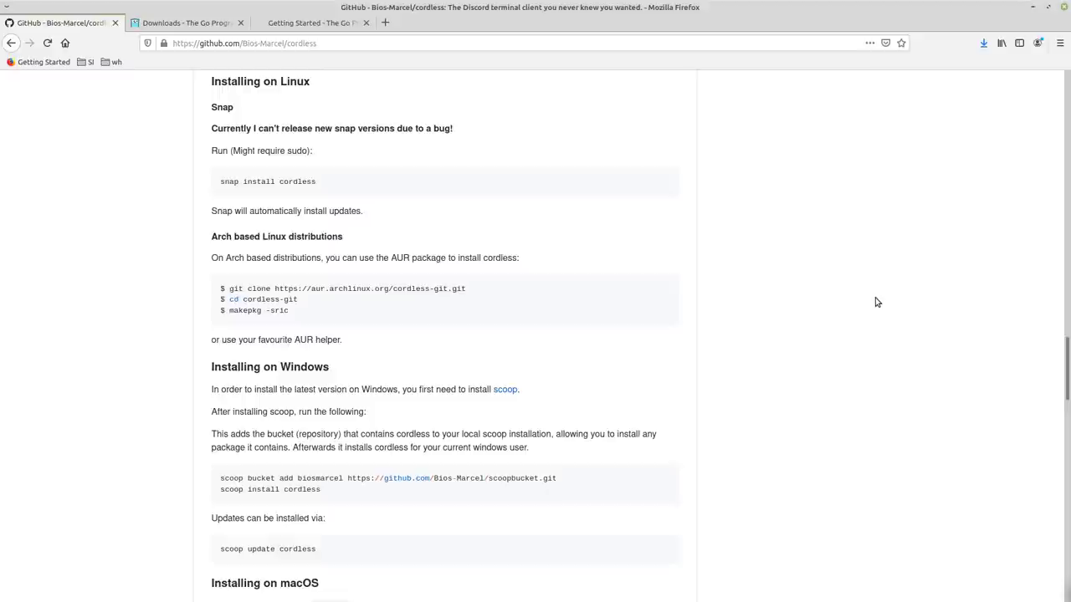
pyautogui.scroll(-7, 875, 302)
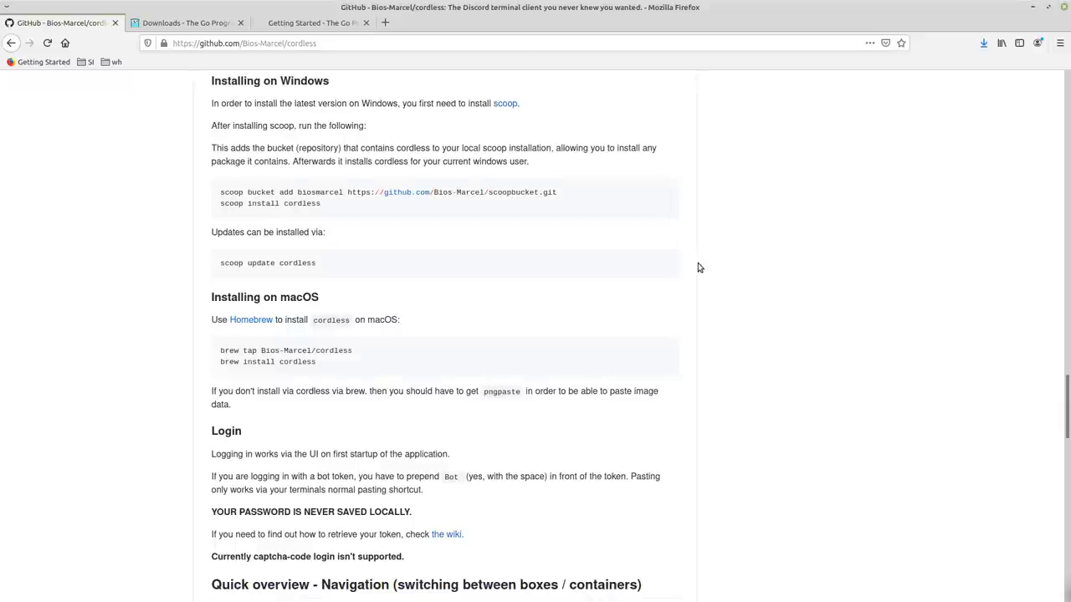
pyautogui.scroll(6, 700, 282)
pyautogui.scroll(2, 702, 289)
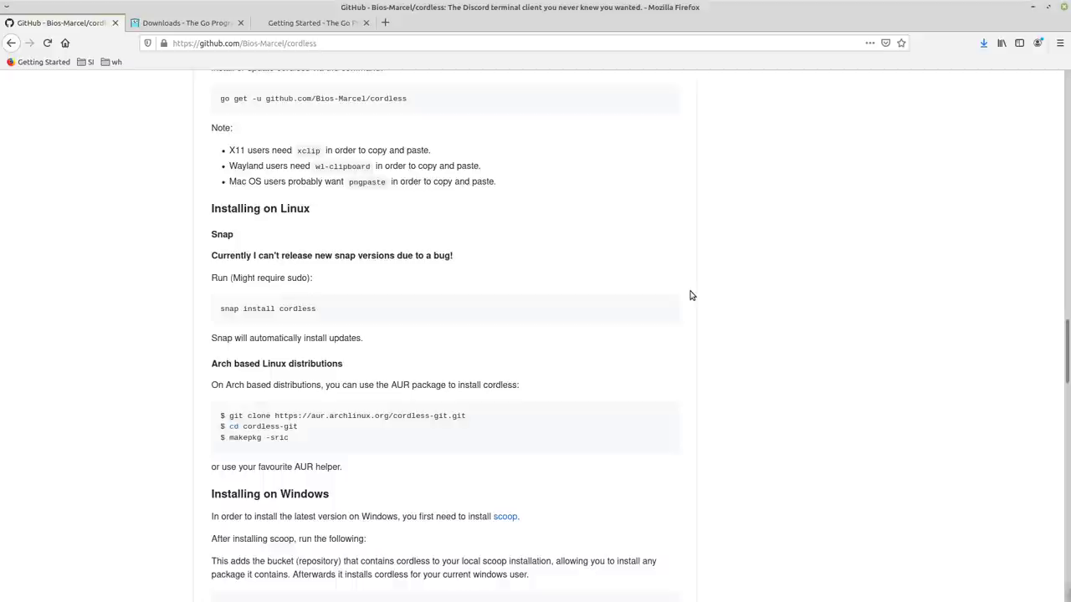
pyautogui.scroll(3, 691, 300)
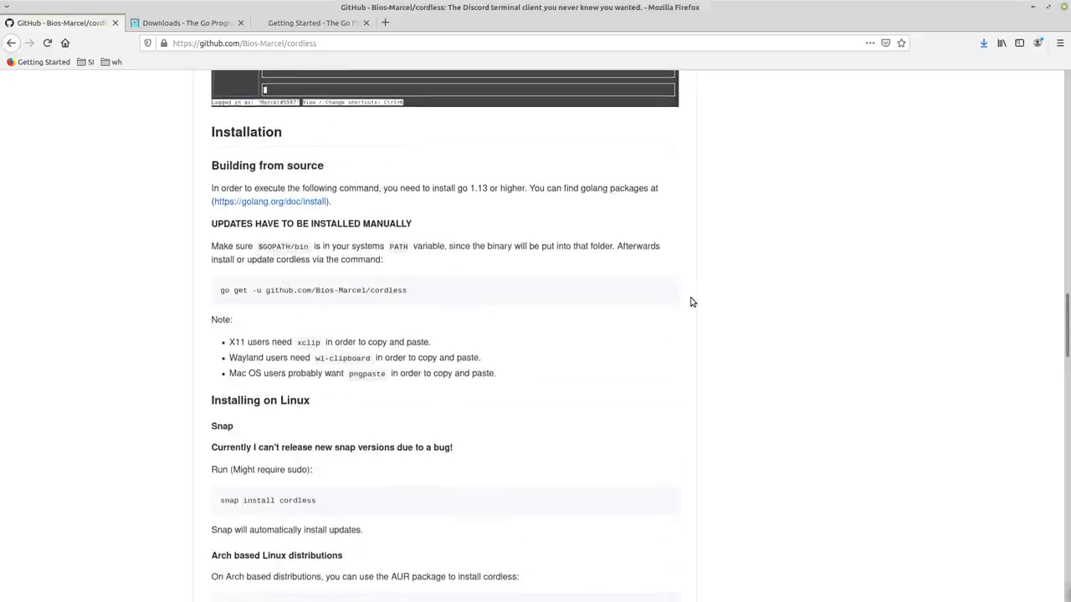
pyautogui.scroll(1, 691, 302)
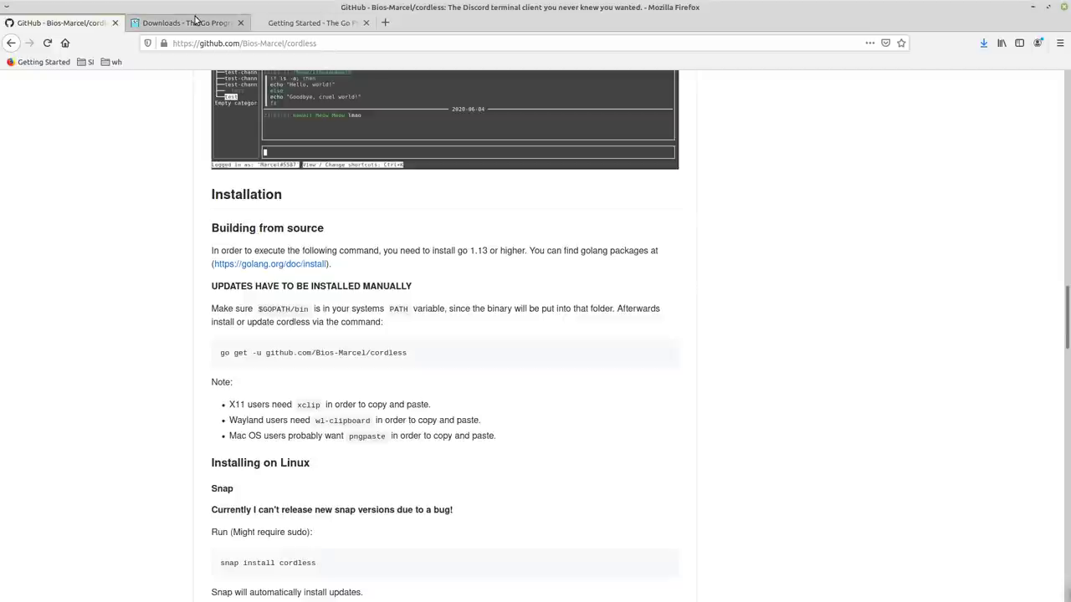
pyautogui.scroll(10, 609, 352)
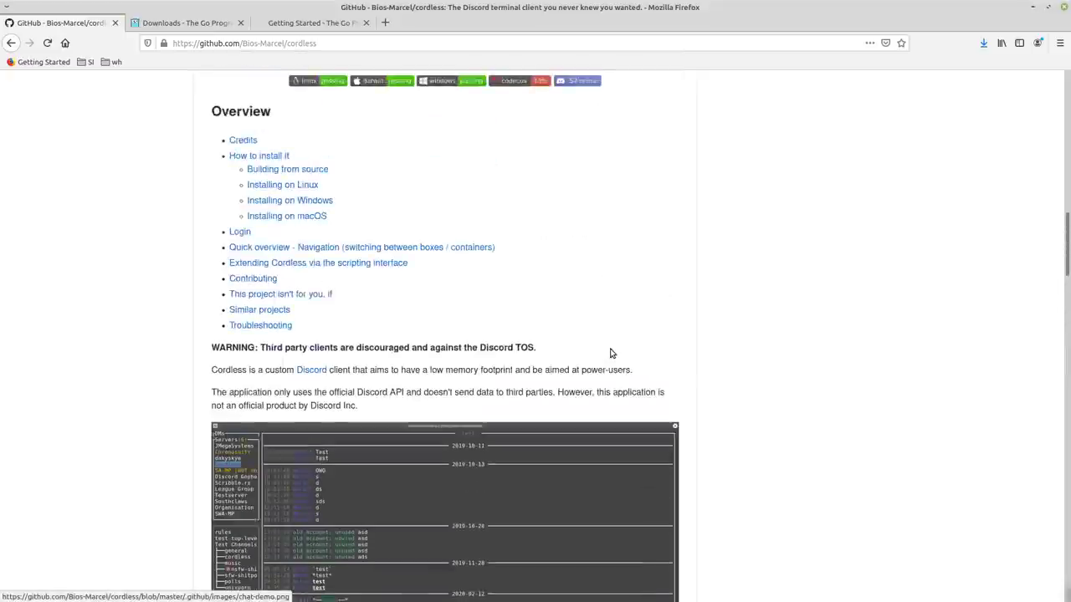
pyautogui.scroll(10, 610, 353)
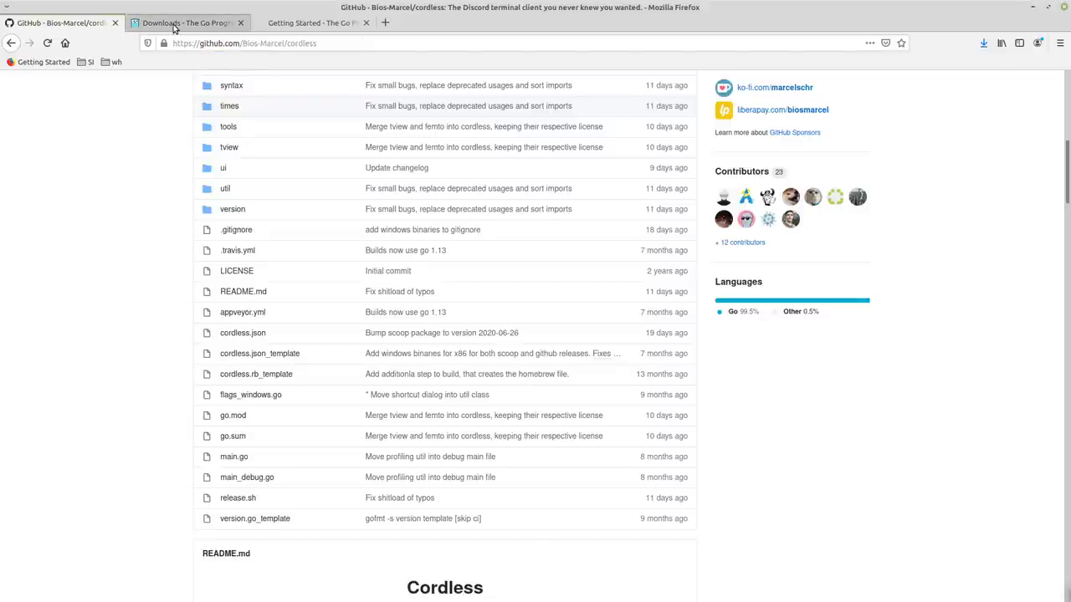
# Open the Go downloads page and locate the Linux archive go1.14.5.linux-amd64.tar.gz.
pyautogui.click(174, 27)
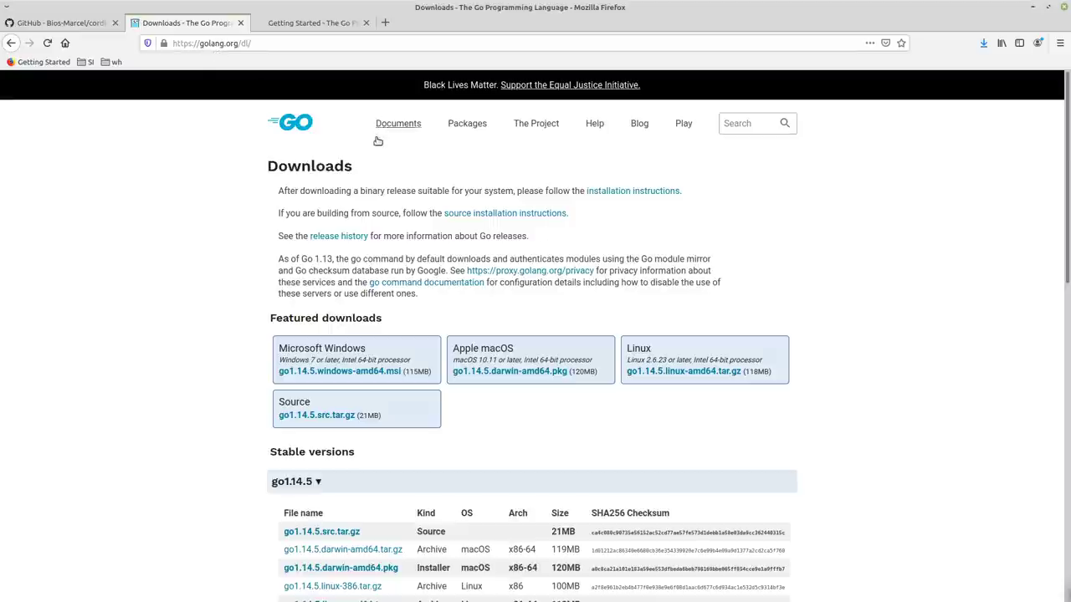
pyautogui.click(718, 374)
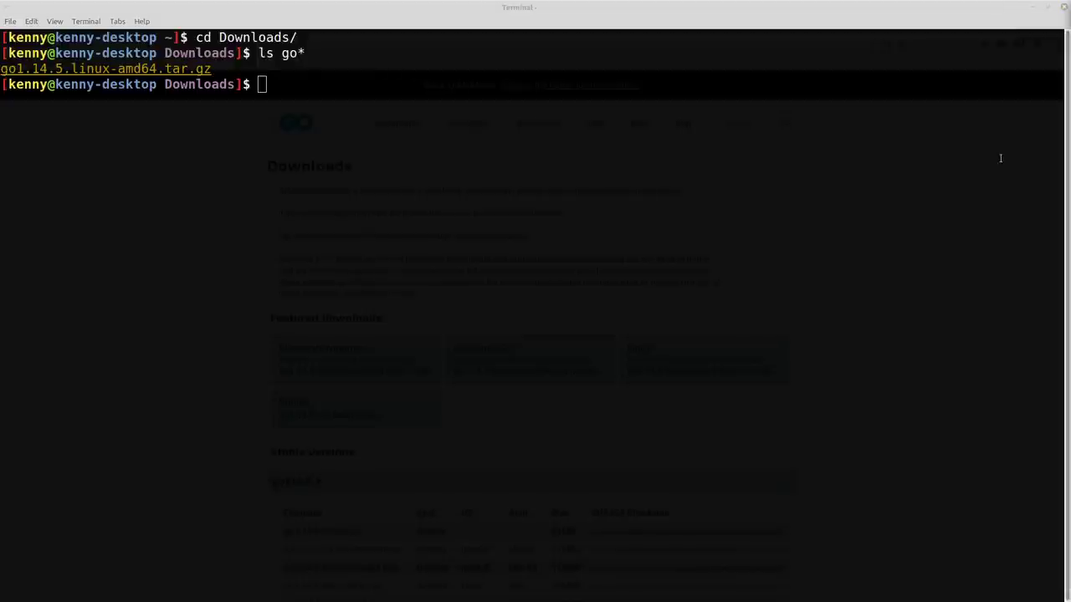
# In the terminal, write sudo tar -C /usr/local -xzf go1.14.5.linux-amd64.tar.gz at the prompt and clear it without running it.
pyautogui.click(528, 316)
pyautogui.write('sudo tar -C /usr/local -xzf go1.14.5.linux-amd64.tar.gz')
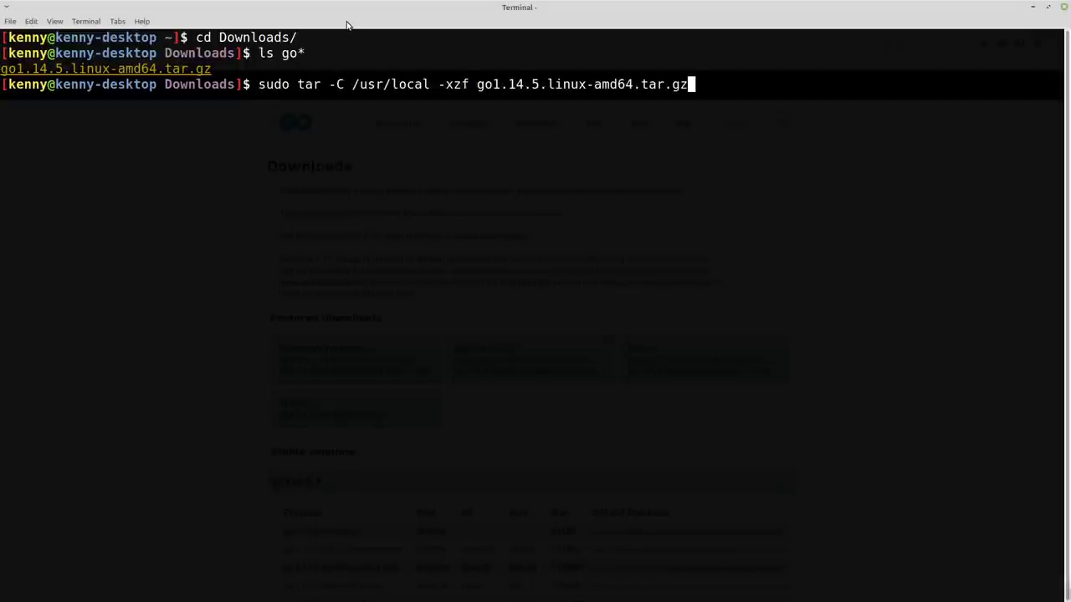
pyautogui.press('Left')
pyautogui.press('Left')
pyautogui.press('Left')
pyautogui.press('Left')
pyautogui.press('Left')
pyautogui.press('Left')
pyautogui.press('Left')
pyautogui.press('Left')
pyautogui.press('Left')
pyautogui.press('Left')
pyautogui.press('Left')
pyautogui.press('Left')
pyautogui.press('Left')
pyautogui.press('Left')
pyautogui.press('Left')
pyautogui.press('Left')
pyautogui.press('Left')
pyautogui.press('Left')
pyautogui.press('Left')
pyautogui.press('Left')
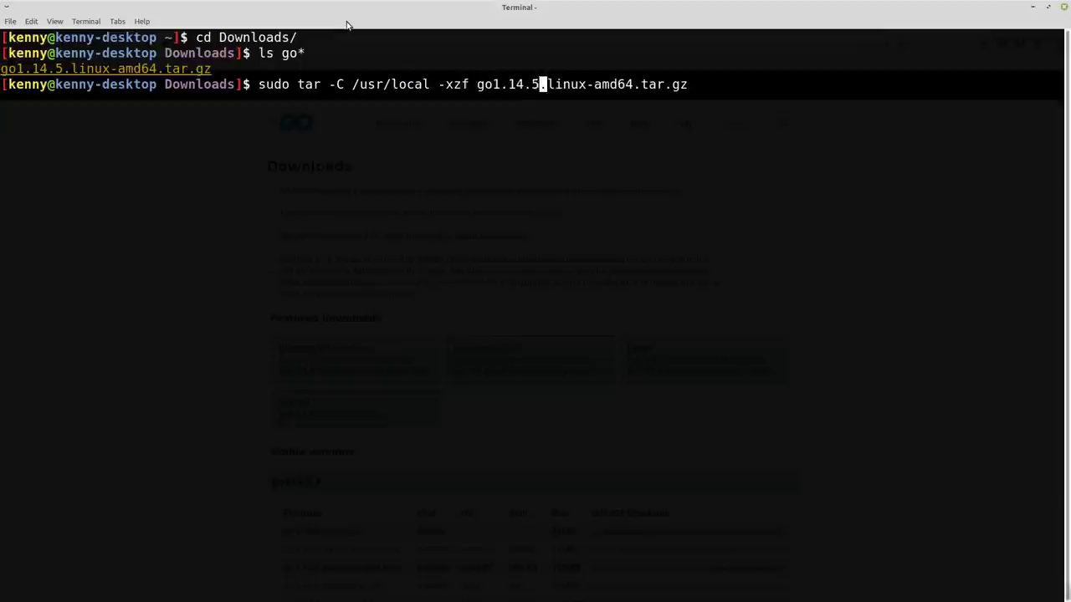
pyautogui.press('Left')
pyautogui.press('Left')
pyautogui.press('Left')
pyautogui.press('Right')
pyautogui.press('Right')
pyautogui.press('Right')
pyautogui.press('Right')
pyautogui.press('Right')
pyautogui.press('Right')
pyautogui.press('Right')
pyautogui.press('Right')
pyautogui.press('Right')
pyautogui.press('Right')
pyautogui.press('Right')
pyautogui.press('Right')
pyautogui.press('Right')
pyautogui.press('Right')
pyautogui.press('Right')
pyautogui.press('Right')
pyautogui.press('Right')
pyautogui.press('Right')
pyautogui.press('Right')
pyautogui.press('Right')
pyautogui.press('Right')
pyautogui.press('Right')
pyautogui.press('Right')
pyautogui.press('Right')
pyautogui.press('BackSpace')
pyautogui.press('BackSpace')
pyautogui.press('BackSpace')
pyautogui.press('BackSpace')
pyautogui.press('BackSpace')
pyautogui.press('BackSpace')
pyautogui.press('BackSpace')
pyautogui.press('BackSpace')
pyautogui.press('BackSpace')
pyautogui.press('BackSpace')
pyautogui.press('BackSpace')
pyautogui.press('BackSpace')
pyautogui.press('BackSpace')
pyautogui.press('BackSpace')
pyautogui.press('BackSpace')
pyautogui.press('BackSpace')
pyautogui.press('BackSpace')
pyautogui.press('BackSpace')
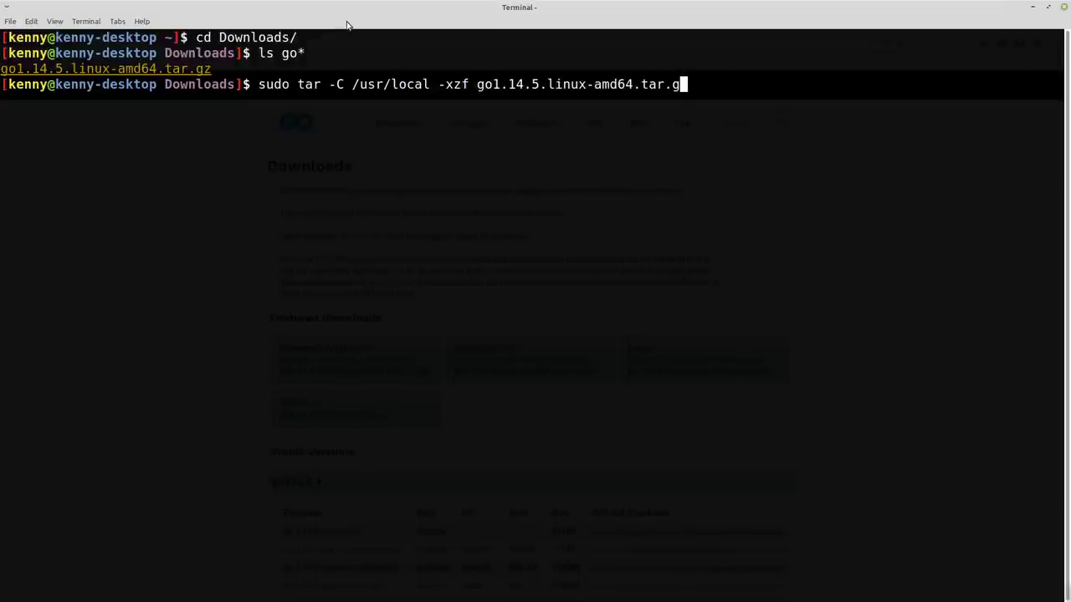
pyautogui.press('BackSpace')
pyautogui.press('BackSpace')
pyautogui.press('BackSpace')
pyautogui.press('BackSpace')
pyautogui.press('BackSpace')
pyautogui.press('BackSpace')
pyautogui.press('BackSpace')
pyautogui.press('BackSpace')
pyautogui.press('BackSpace')
pyautogui.press('BackSpace')
pyautogui.press('BackSpace')
pyautogui.press('BackSpace')
pyautogui.press('BackSpace')
pyautogui.press('BackSpace')
pyautogui.press('BackSpace')
pyautogui.press('BackSpace')
pyautogui.press('BackSpace')
pyautogui.press('BackSpace')
pyautogui.press('BackSpace')
pyautogui.press('BackSpace')
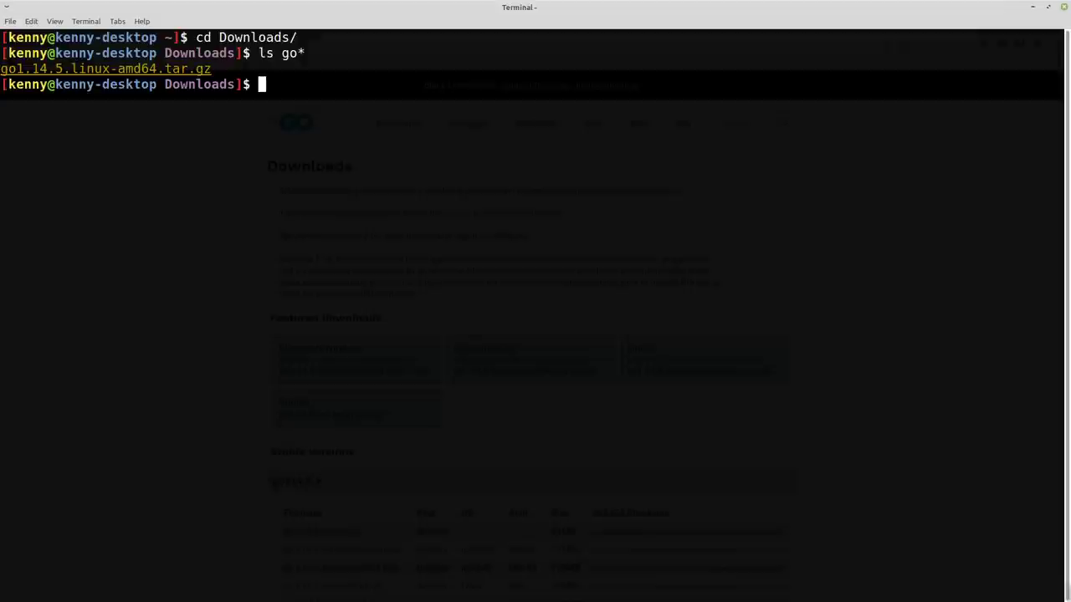
# Write export PATH=$PATH:/usr/local/go/bin at the prompt and clear it without running it.
pyautogui.hotkey('alt', 'Tab')
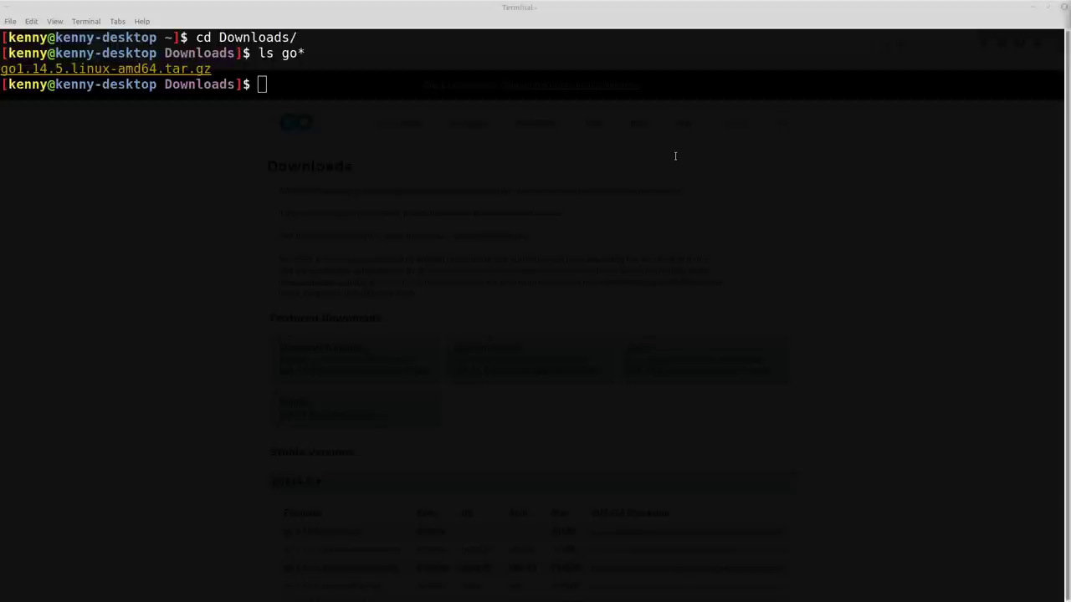
pyautogui.hotkey('alt', 'Tab')
pyautogui.write('PATH=$PATH:/usr/local/go/bin')
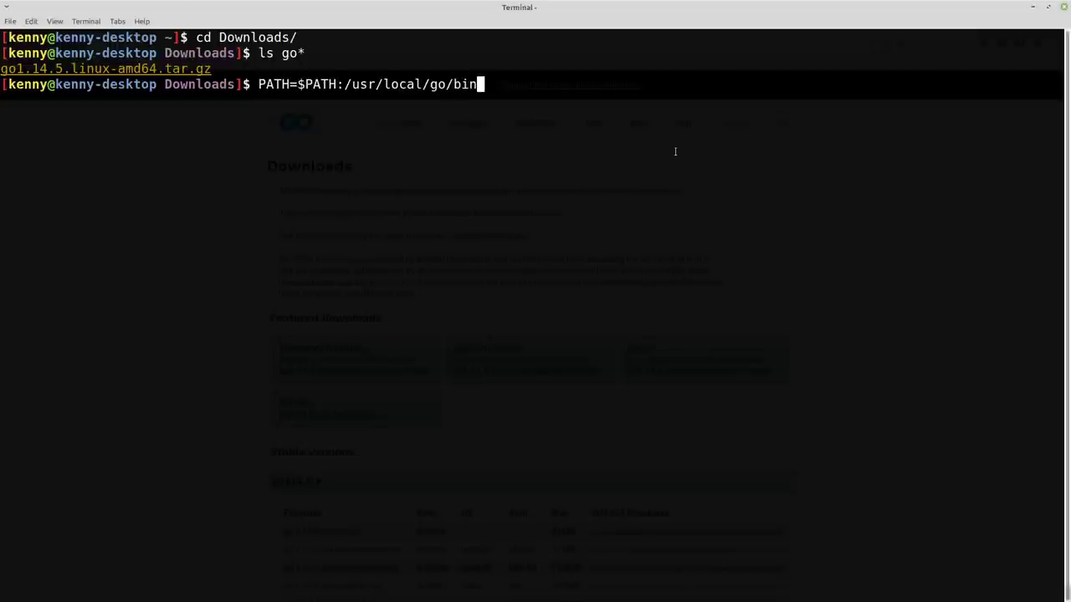
pyautogui.press('Left')
pyautogui.hotkey('ctrl', 'Left')
pyautogui.hotkey('ctrl', 'Left')
pyautogui.hotkey('ctrl', 'Left')
pyautogui.hotkey('ctrl', 'Left')
pyautogui.hotkey('ctrl', 'Left')
pyautogui.hotkey('ctrl', 'Left')
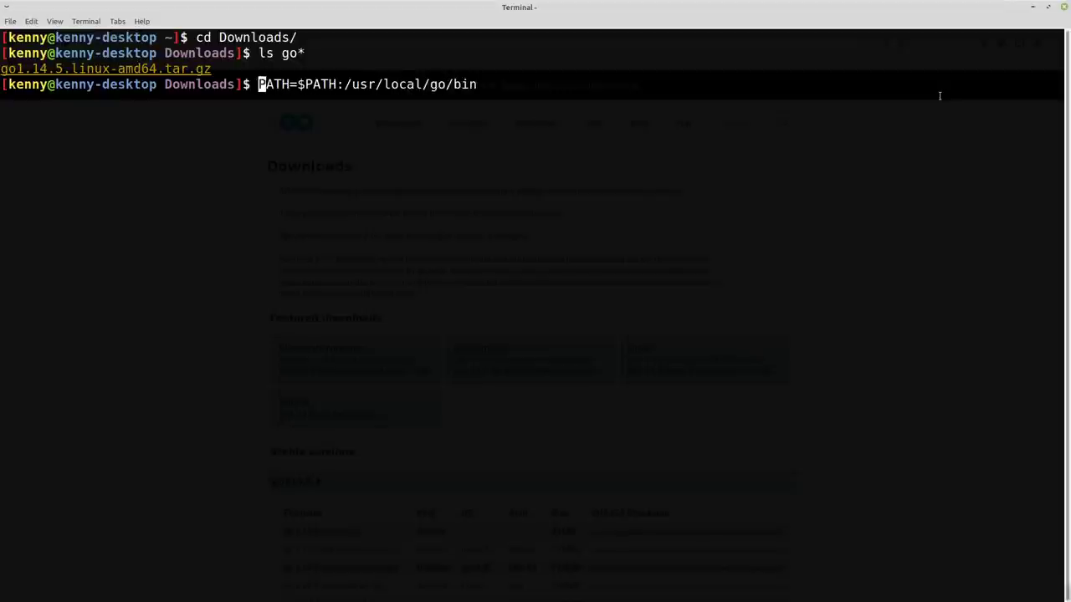
pyautogui.write('export')
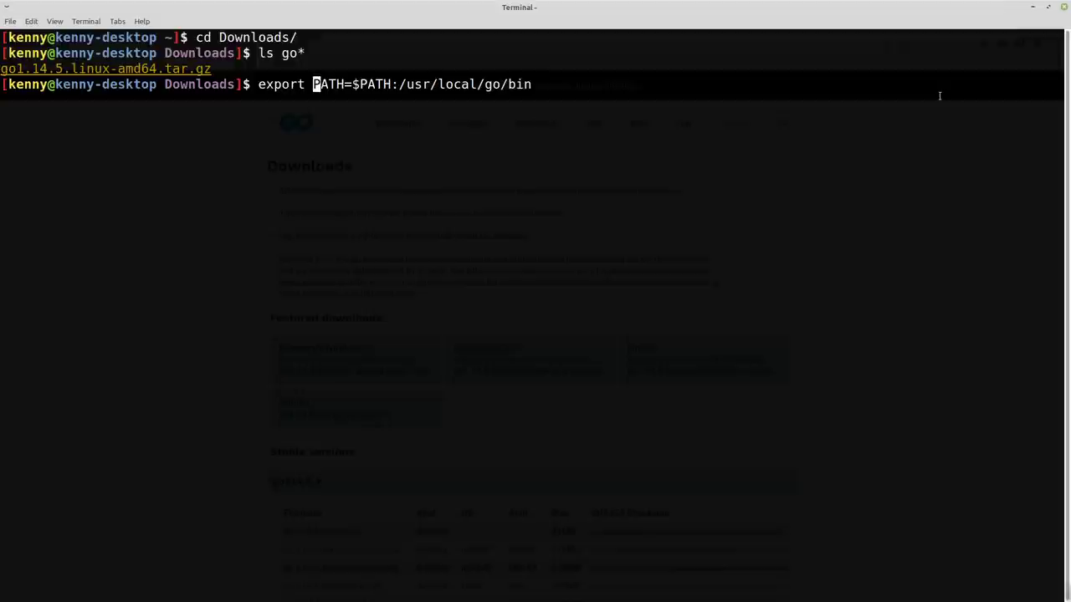
pyautogui.press('Left')
pyautogui.hotkey('ctrl', 'u')
pyautogui.hotkey('ctrl', 'k')
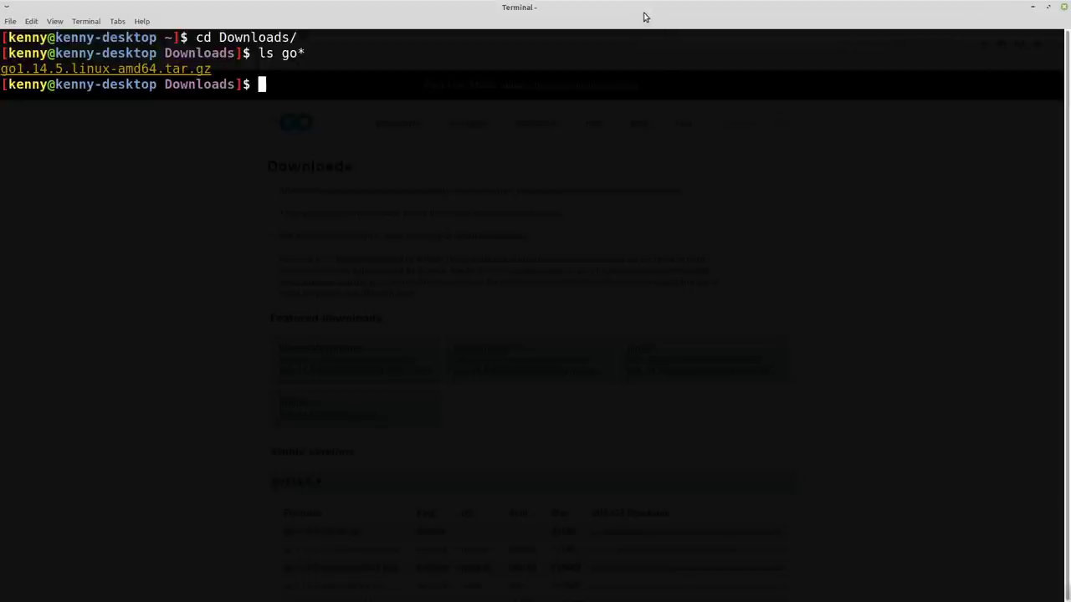
# Tile the terminal and the browser side by side, with the browser showing the Go Getting Started page.
pyautogui.moveTo(491, 5); pyautogui.dragTo(1065, 181)
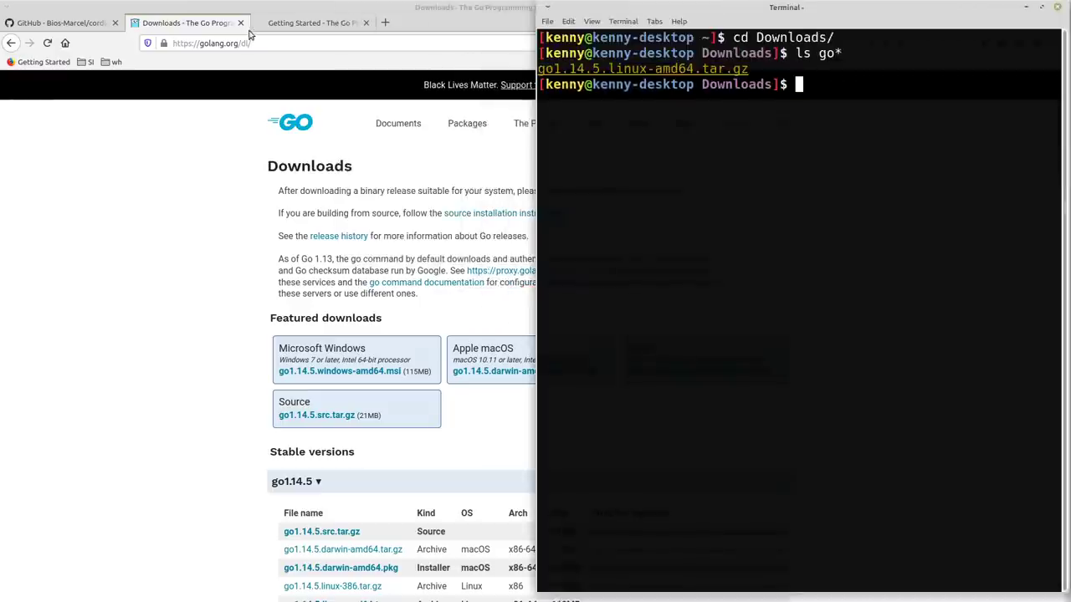
pyautogui.click(313, 23)
pyautogui.moveTo(440, 8); pyautogui.dragTo(1, 217)
# Examine the installation test instructions on the Getting Started page, highlighting the go build hello.go command.
pyautogui.scroll(-4, 330, 340)
pyautogui.scroll(-2, 329, 338)
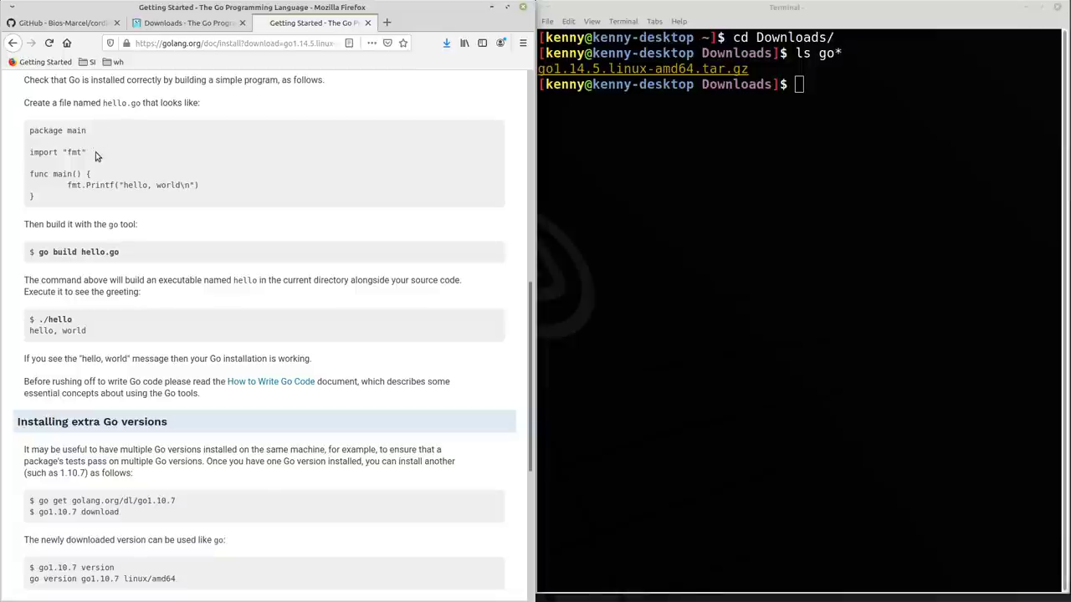
pyautogui.tripleClick(86, 254)
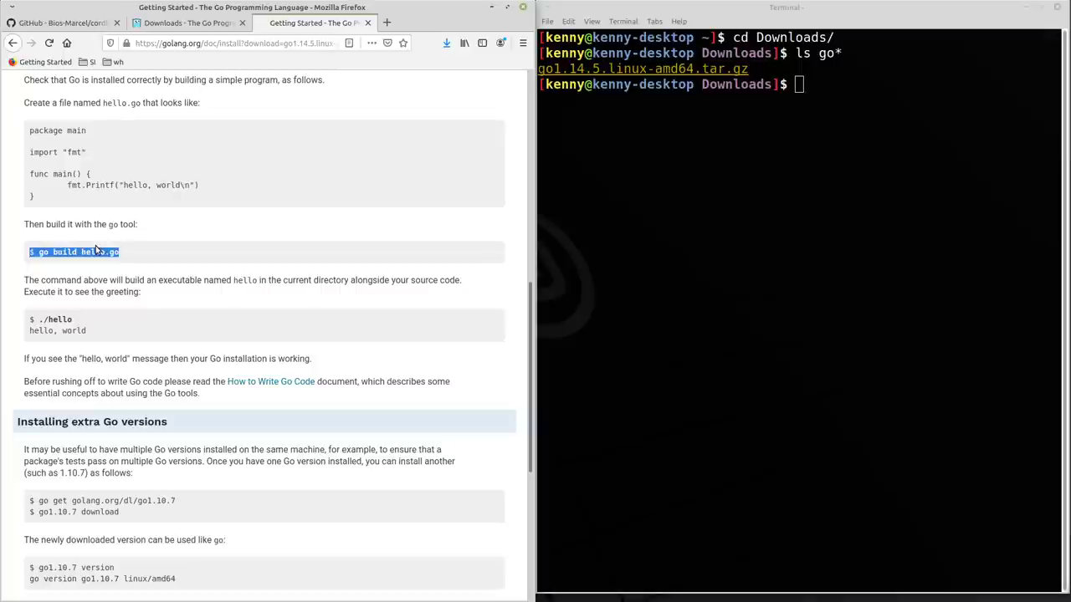
pyautogui.click(86, 254)
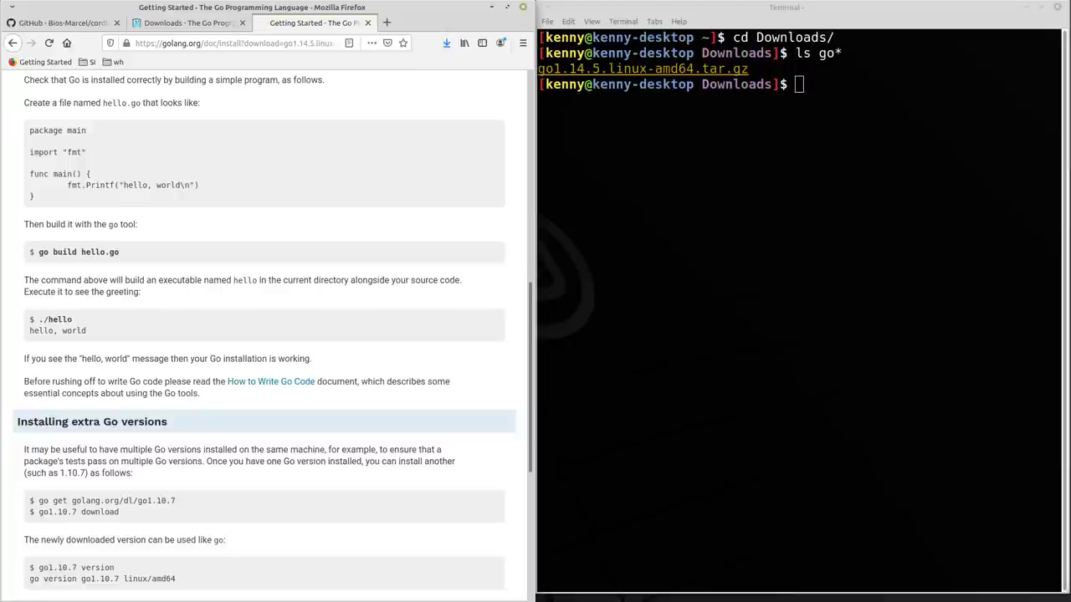
# Switch to the cordless GitHub page and select the README's go get -u github.com/Bios-Marcel/cordless command under Building from source.
pyautogui.click(60, 24)
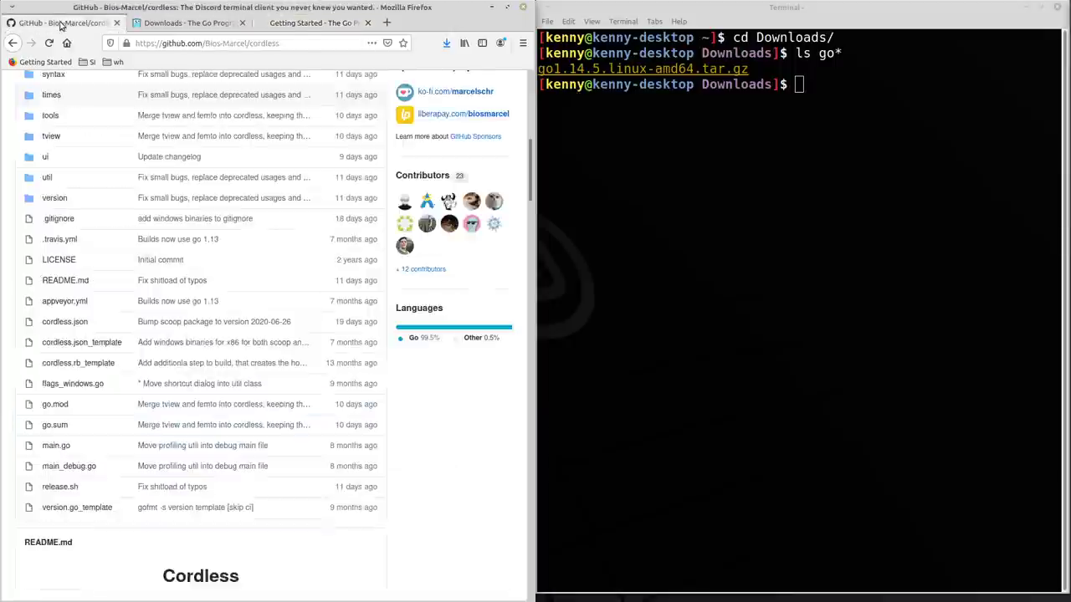
pyautogui.scroll(-10, 249, 269)
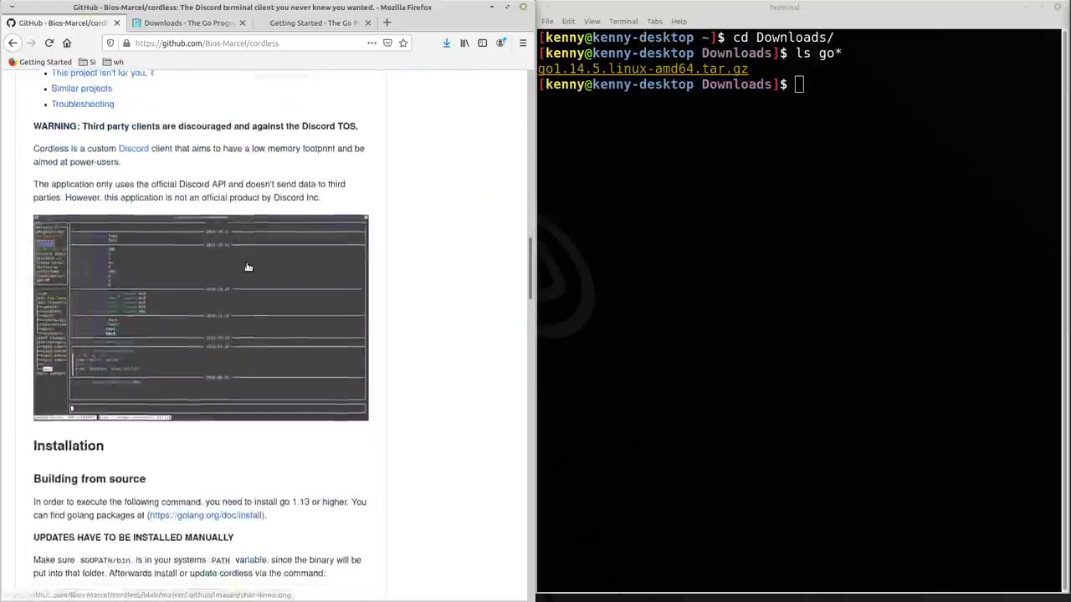
pyautogui.scroll(-5, 249, 267)
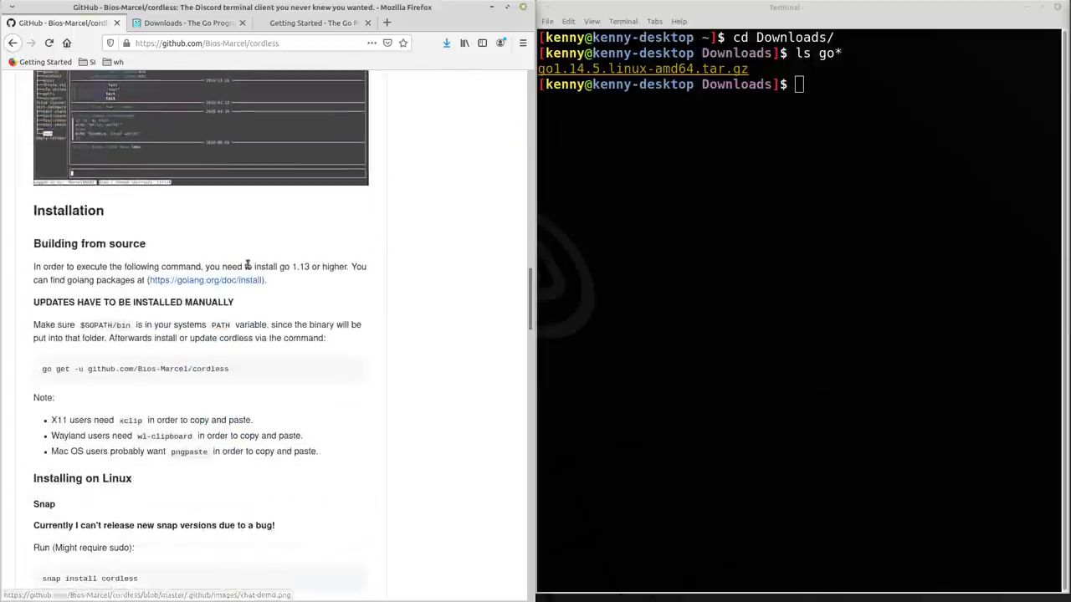
pyautogui.tripleClick(185, 368)
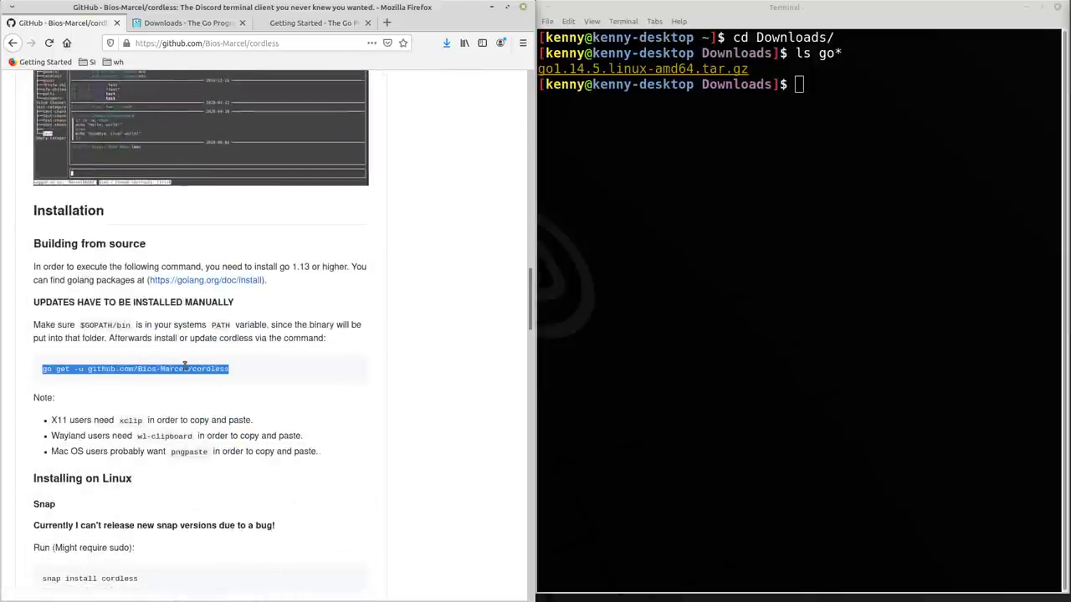
# Try to paste the selected go get command at the terminal prompt, clearing the line after each attempt.
pyautogui.click(843, 117)
pyautogui.middleClick(843, 118)
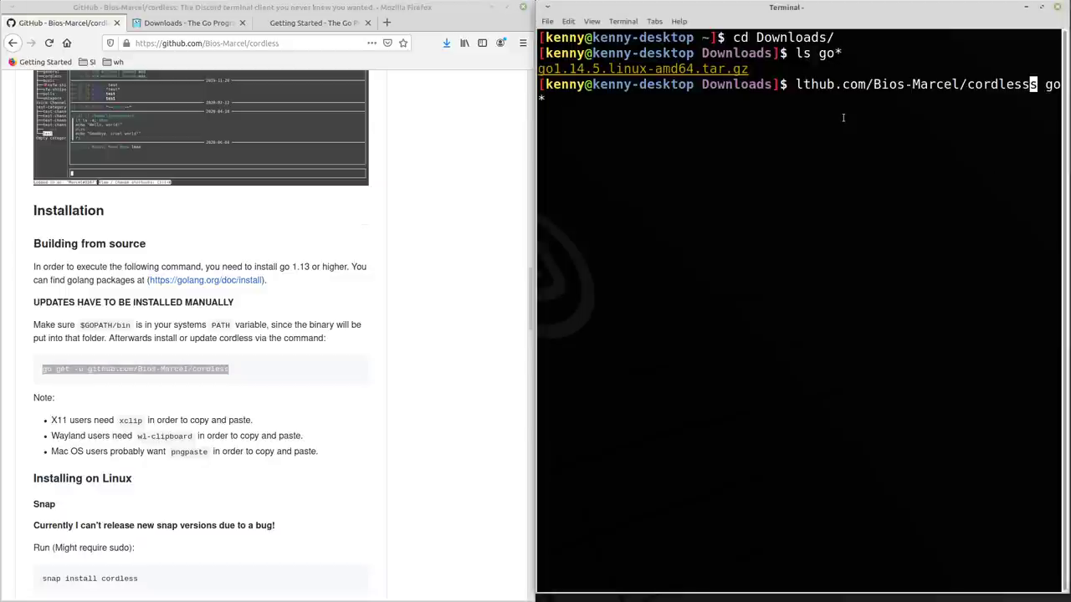
pyautogui.press('Left')
pyautogui.press('Left')
pyautogui.press('Left')
pyautogui.press('Left')
pyautogui.press('Left')
pyautogui.press('Left')
pyautogui.press('Left')
pyautogui.press('Left')
pyautogui.press('Left')
pyautogui.press('Left')
pyautogui.press('Left')
pyautogui.press('Left')
pyautogui.press('Left')
pyautogui.press('Left')
pyautogui.press('Left')
pyautogui.press('Left')
pyautogui.press('Left')
pyautogui.press('Left')
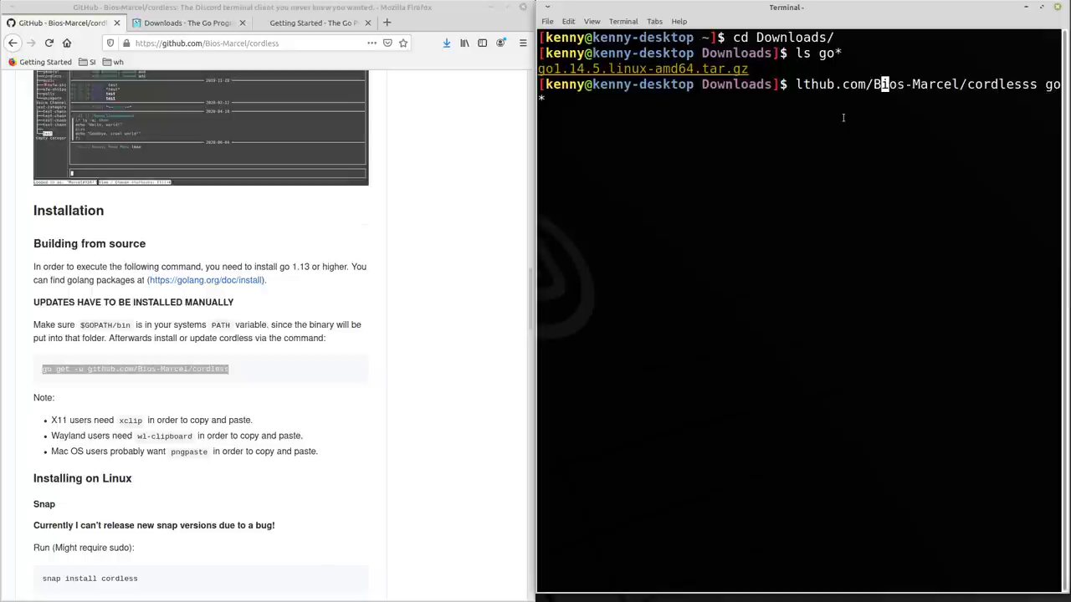
pyautogui.hotkey('ctrl', 'e')
pyautogui.hotkey('ctrl', 'u')
pyautogui.middleClick(844, 117)
pyautogui.press('Left')
pyautogui.press('Left')
pyautogui.press('Left')
pyautogui.press('Left')
pyautogui.press('Left')
pyautogui.press('Left')
pyautogui.press('Left')
pyautogui.press('Left')
pyautogui.press('Left')
pyautogui.press('Left')
pyautogui.press('Left')
pyautogui.press('Left')
pyautogui.press('Left')
pyautogui.press('Left')
pyautogui.press('Left')
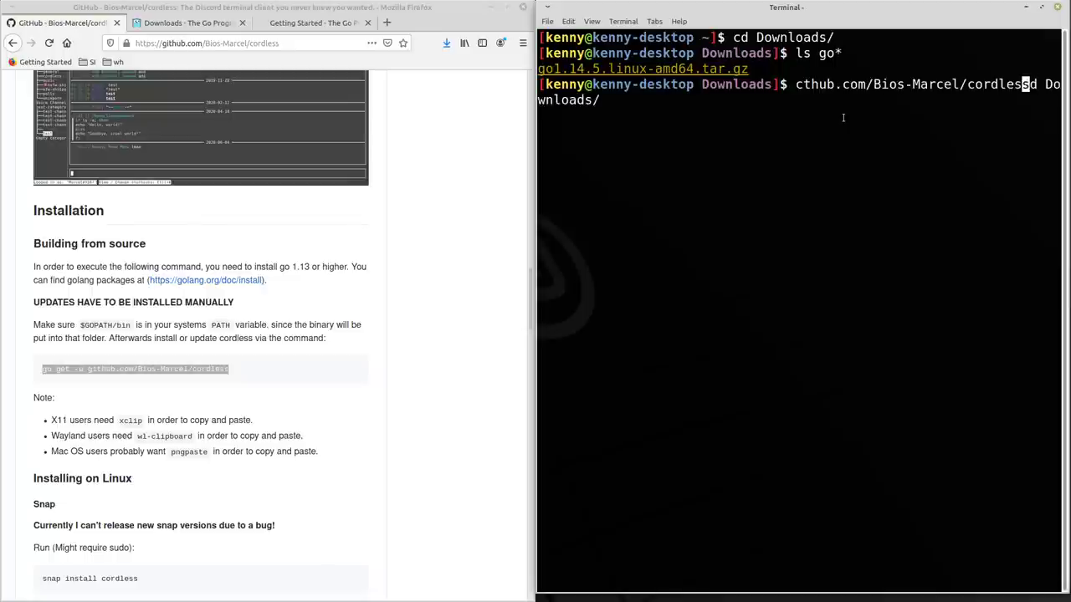
pyautogui.press('Left')
pyautogui.press('Left')
pyautogui.press('Left')
pyautogui.press('Left')
pyautogui.press('Left')
pyautogui.press('Left')
pyautogui.press('Left')
pyautogui.press('Left')
pyautogui.press('Left')
pyautogui.press('Left')
pyautogui.press('Left')
pyautogui.press('Left')
pyautogui.press('Left')
pyautogui.press('Left')
pyautogui.press('Left')
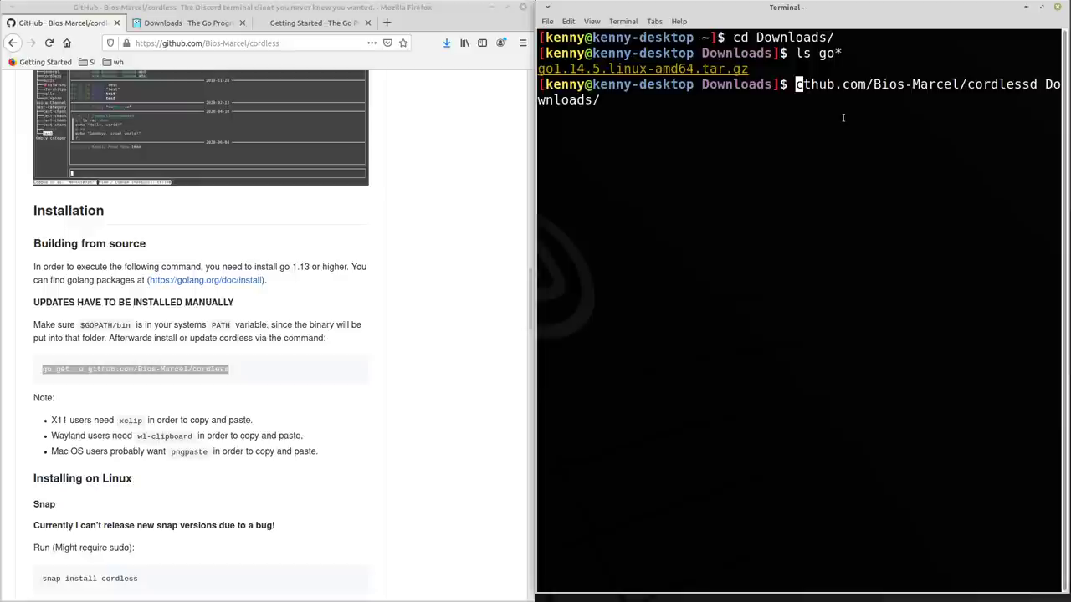
pyautogui.press('Right')
pyautogui.press('Right')
pyautogui.press('Right')
pyautogui.press('Right')
pyautogui.press('Right')
pyautogui.press('Right')
pyautogui.press('Right')
pyautogui.press('Right')
pyautogui.press('Right')
pyautogui.press('Right')
pyautogui.press('Right')
pyautogui.press('Right')
pyautogui.press('Right')
pyautogui.press('Right')
pyautogui.press('Right')
pyautogui.press('Right')
pyautogui.press('Right')
pyautogui.press('Right')
pyautogui.press('Right')
pyautogui.press('Right')
pyautogui.hotkey('ctrl', 'e')
pyautogui.hotkey('ctrl', 'u')
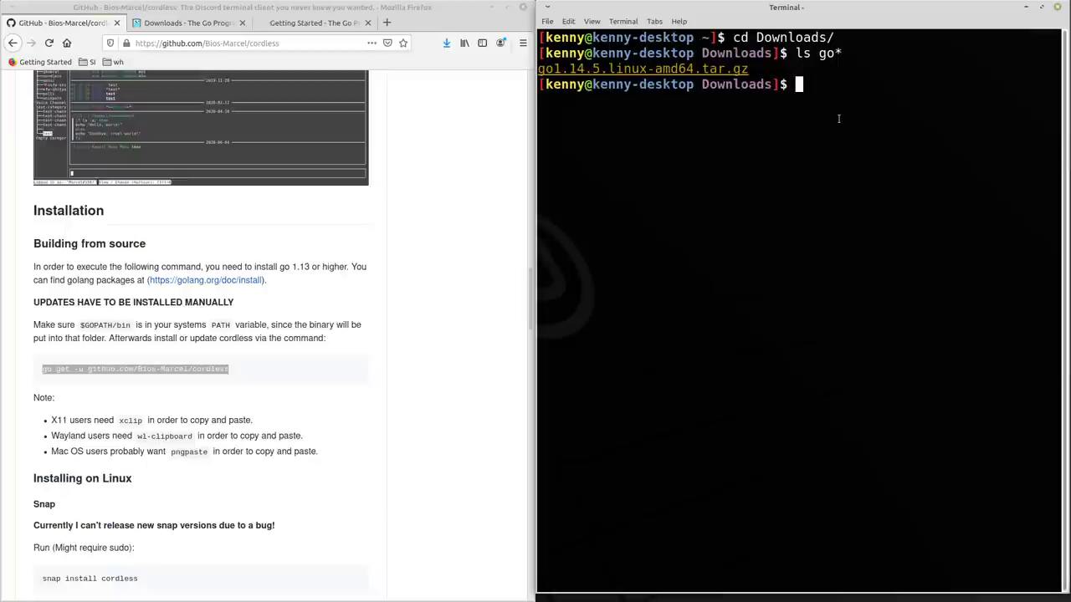
pyautogui.press('Up')
pyautogui.press('Up')
pyautogui.press('Up')
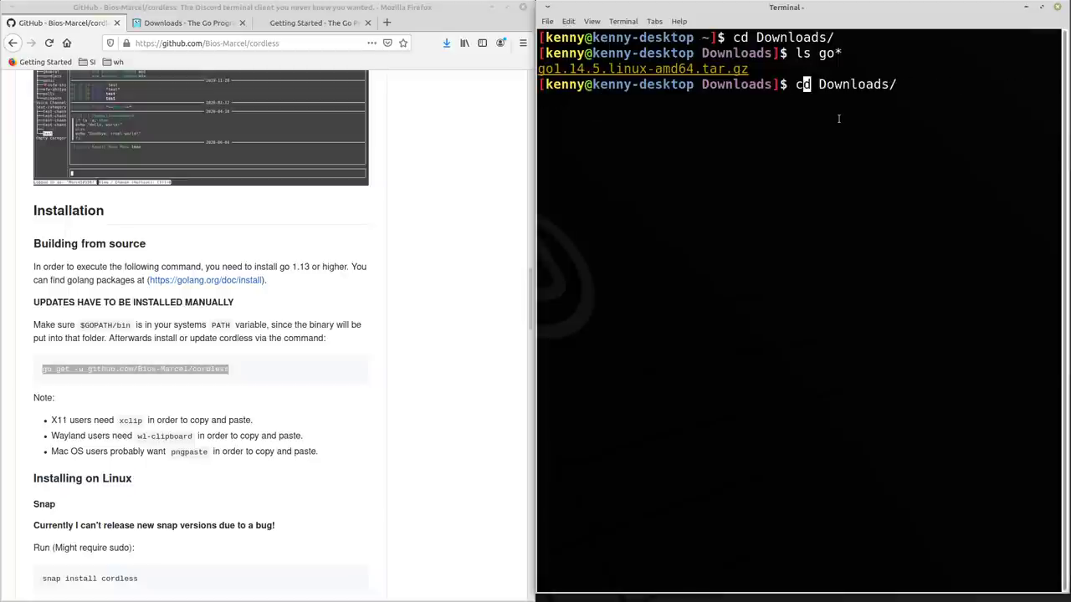
pyautogui.press('End')
pyautogui.press('BackSpace')
pyautogui.press('BackSpace')
pyautogui.press('BackSpace')
pyautogui.press('BackSpace')
pyautogui.press('BackSpace')
pyautogui.press('BackSpace')
pyautogui.press('BackSpace')
pyautogui.press('BackSpace')
pyautogui.press('BackSpace')
pyautogui.press('BackSpace')
pyautogui.press('BackSpace')
pyautogui.press('BackSpace')
pyautogui.press('BackSpace')
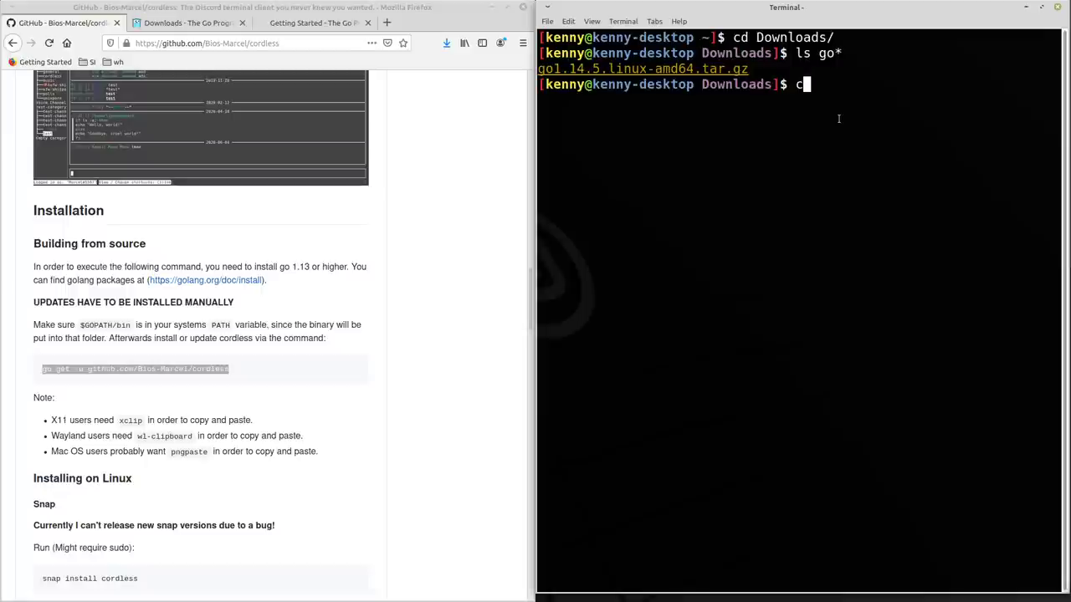
# Reduce the terminal's text size by three levels and tile its window beside the browser again.
pyautogui.hotkey('ctrl', '-')
pyautogui.hotkey('ctrl', '-')
pyautogui.hotkey('ctrl', '-')
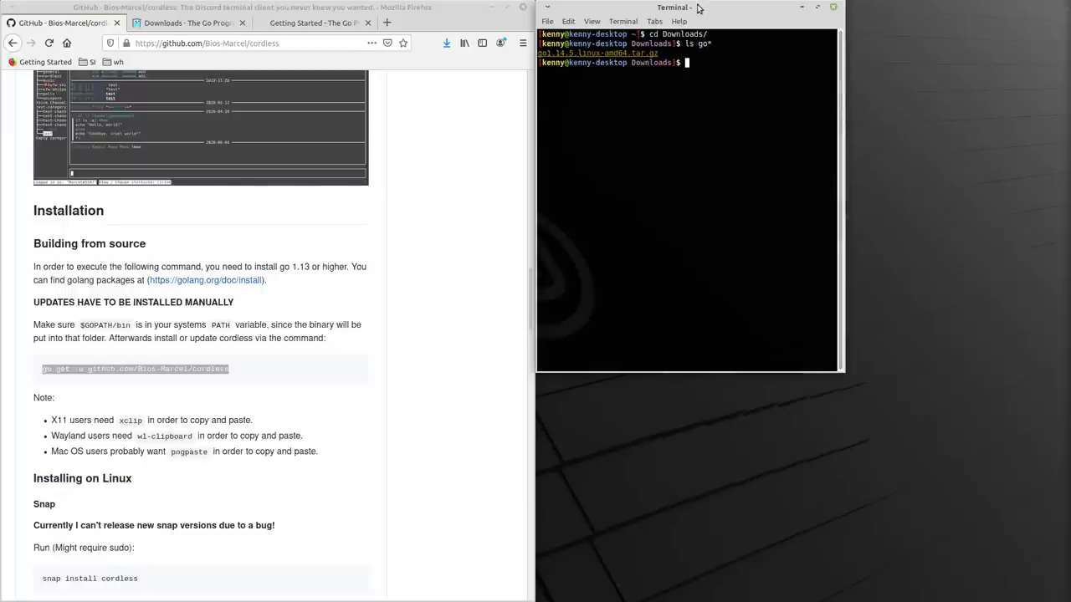
pyautogui.moveTo(702, 6); pyautogui.dragTo(1066, 227)
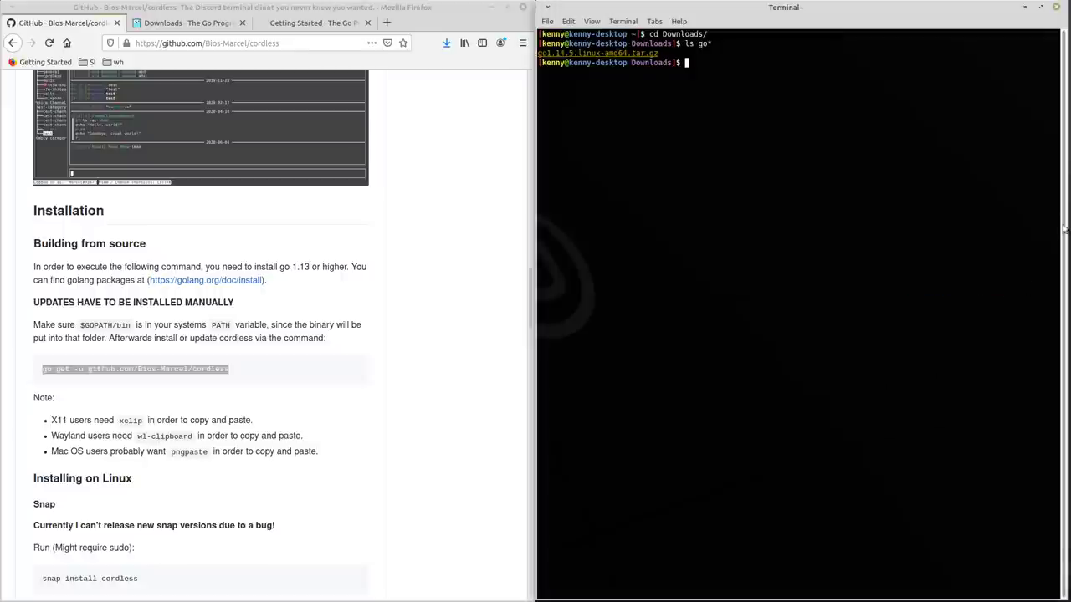
# Copy go get -u github.com/Bios-Marcel/cordless from the README and paste it at the terminal prompt without running it.
pyautogui.rightClick(162, 371)
pyautogui.click(186, 383)
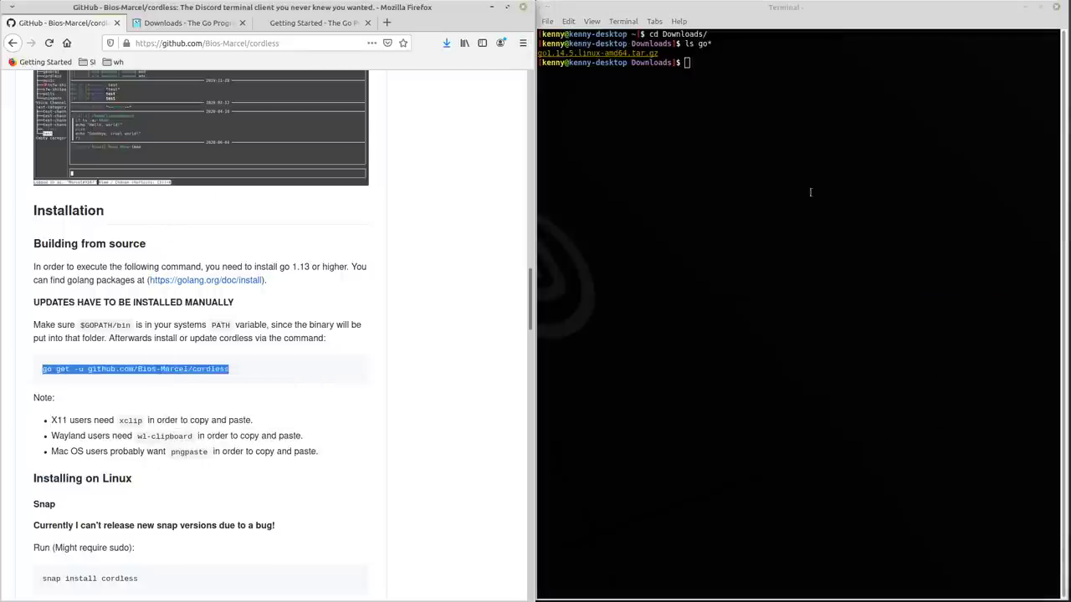
pyautogui.click(808, 164)
pyautogui.hotkey('ctrl', 'shift', 'v')
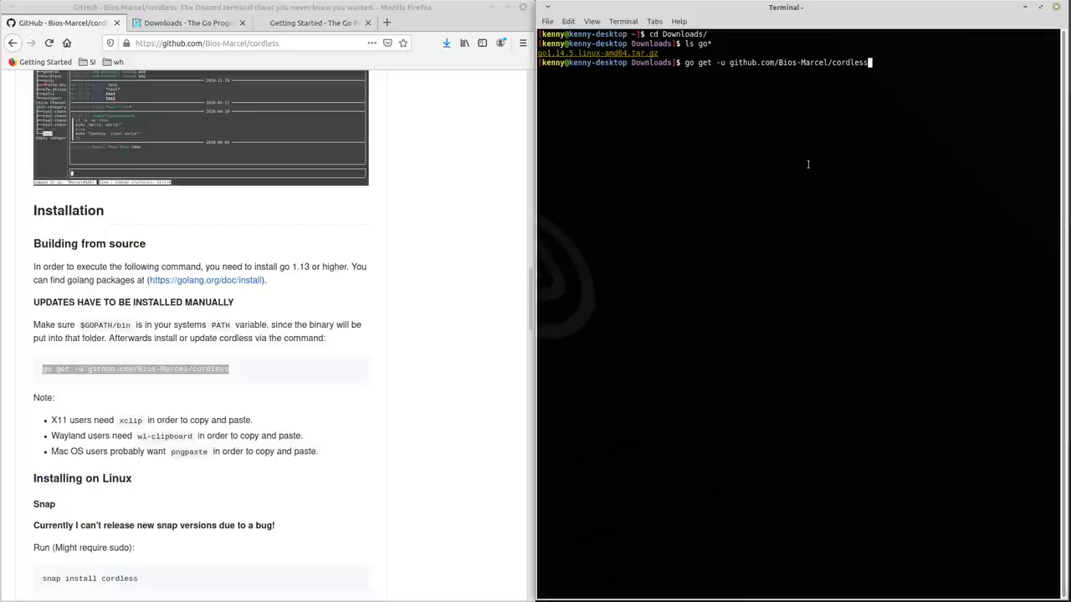
# Insert GO111MODULE=on before the go get command at the terminal prompt.
pyautogui.press('Left')
pyautogui.press('Left')
pyautogui.press('Left')
pyautogui.press('Left')
pyautogui.press('Left')
pyautogui.press('Left')
pyautogui.press('Left')
pyautogui.press('Left')
pyautogui.press('Left')
pyautogui.press('Left')
pyautogui.press('Left')
pyautogui.press('Left')
pyautogui.press('Left')
pyautogui.press('Left')
pyautogui.press('Left')
pyautogui.press('Left')
pyautogui.press('Left')
pyautogui.press('Left')
pyautogui.press('Left')
pyautogui.press('Left')
pyautogui.press('Left')
pyautogui.press('Left')
pyautogui.press('Left')
pyautogui.press('Left')
pyautogui.press('Left')
pyautogui.press('Left')
pyautogui.press('Left')
pyautogui.press('Left')
pyautogui.press('Left')
pyautogui.press('Left')
pyautogui.press('Left')
pyautogui.press('Left')
pyautogui.press('Left')
pyautogui.press('Left')
pyautogui.press('Left')
pyautogui.press('Left')
pyautogui.press('Left')
pyautogui.press('Left')
pyautogui.press('Left')
pyautogui.press('Right')
pyautogui.press('Right')
pyautogui.press('Right')
pyautogui.press('Left')
pyautogui.press('Left')
pyautogui.press('Left')
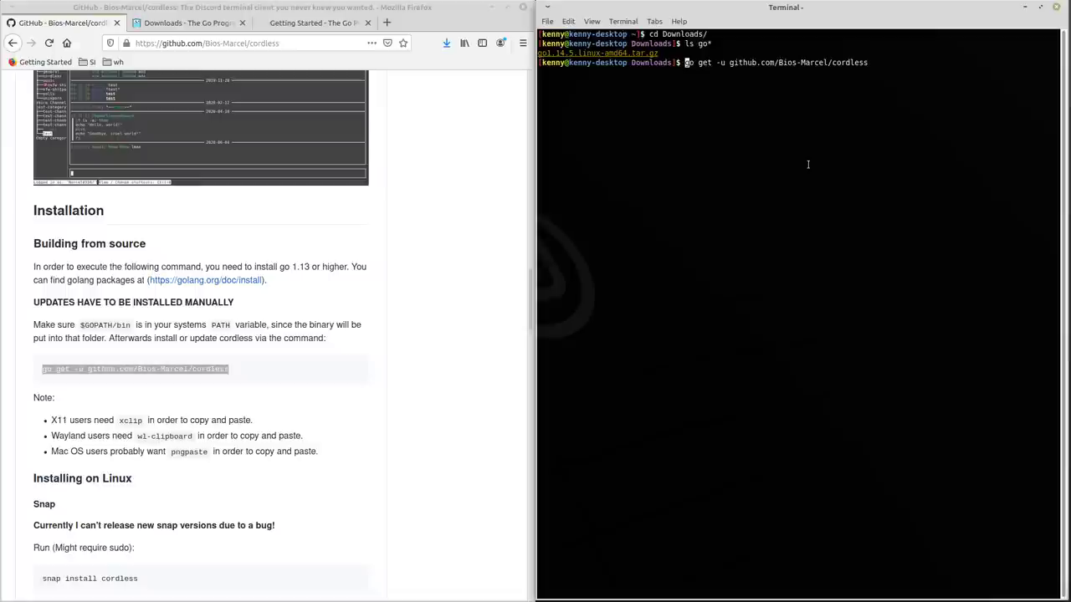
pyautogui.write('GO')
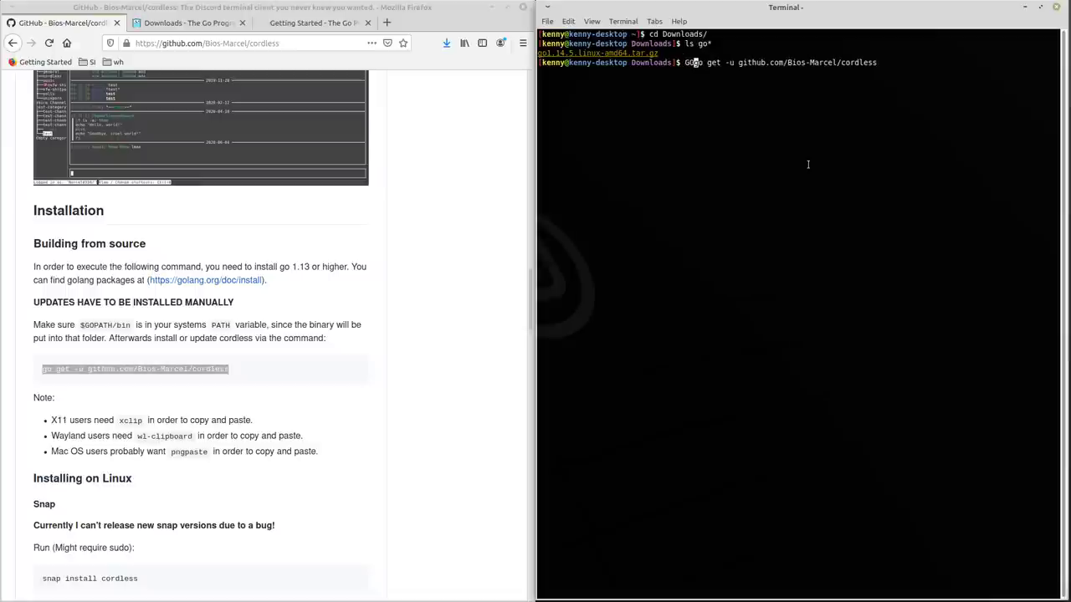
pyautogui.write('111MODUL')
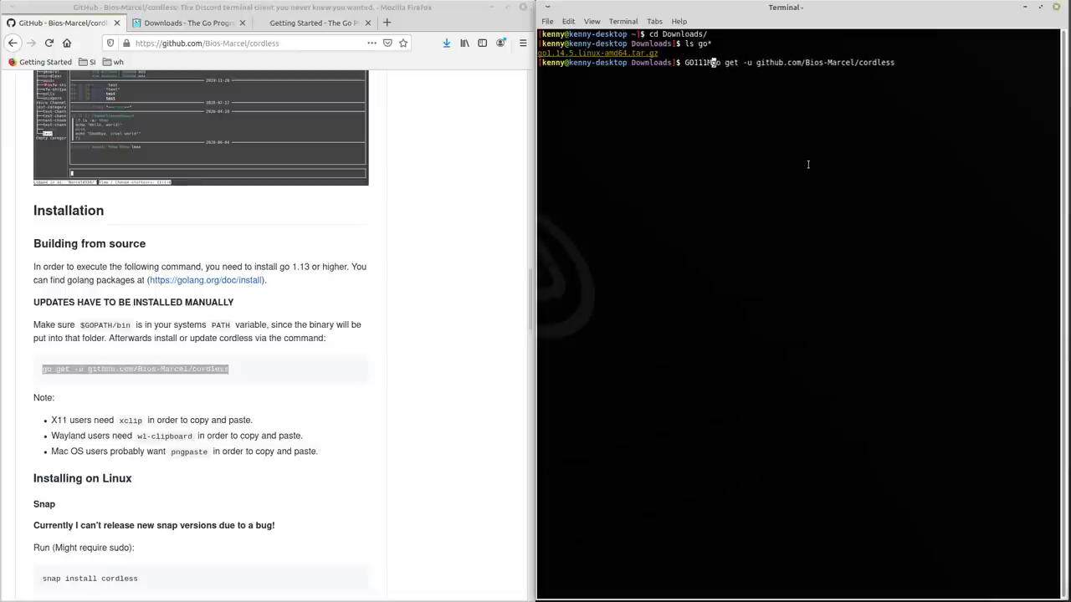
pyautogui.write('E=on')
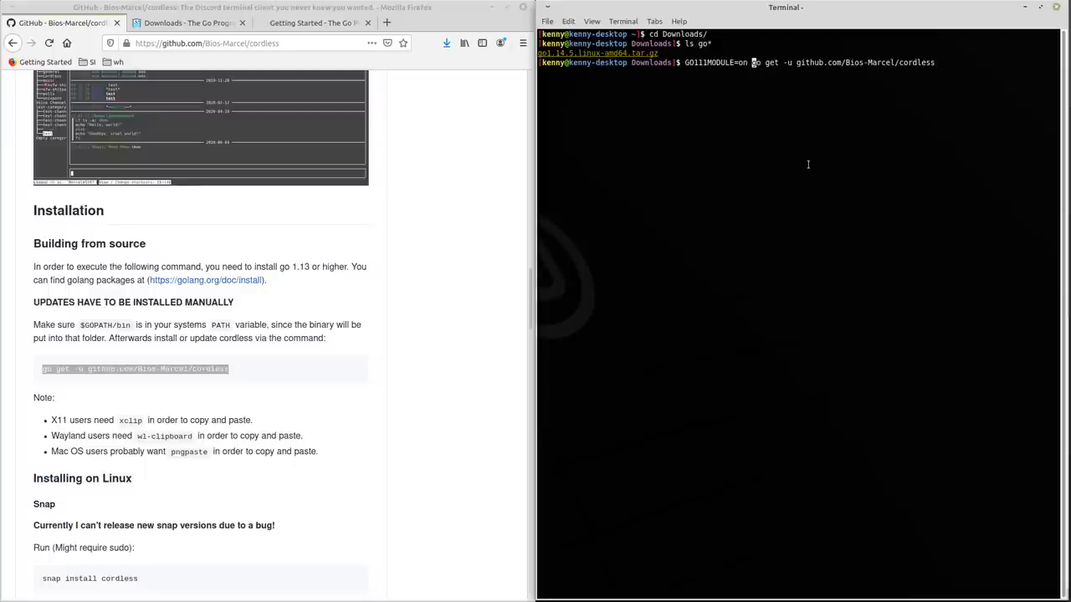
# Clear the unrun command from the prompt and go up to the parent directory with cd ...
pyautogui.press('Left')
pyautogui.hotkey('ctrl', 'e')
pyautogui.hotkey('ctrl', 'u')
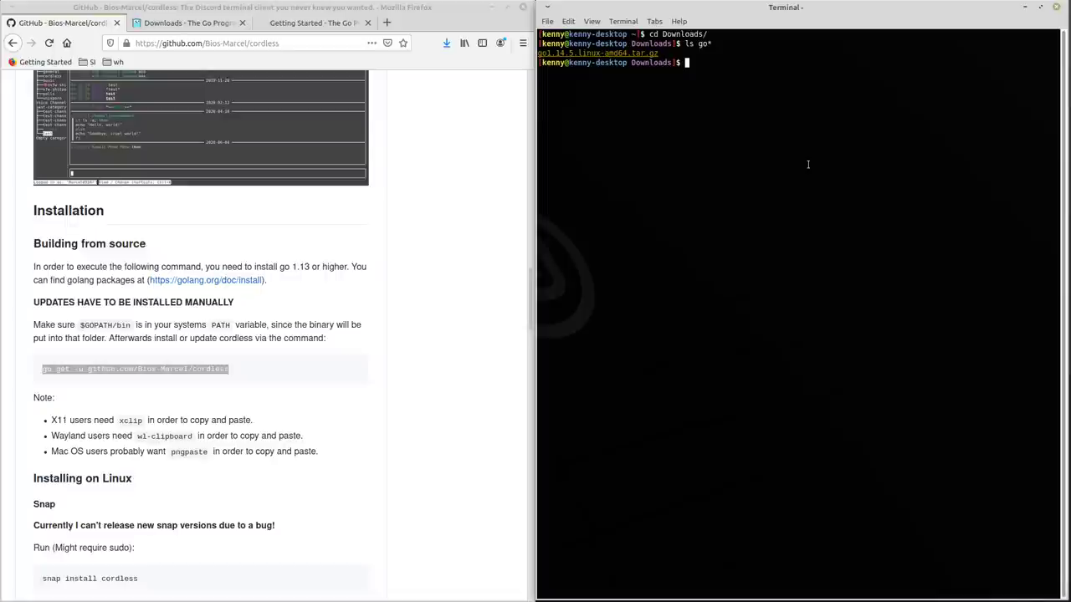
pyautogui.write('cd ..')
pyautogui.press('Return')
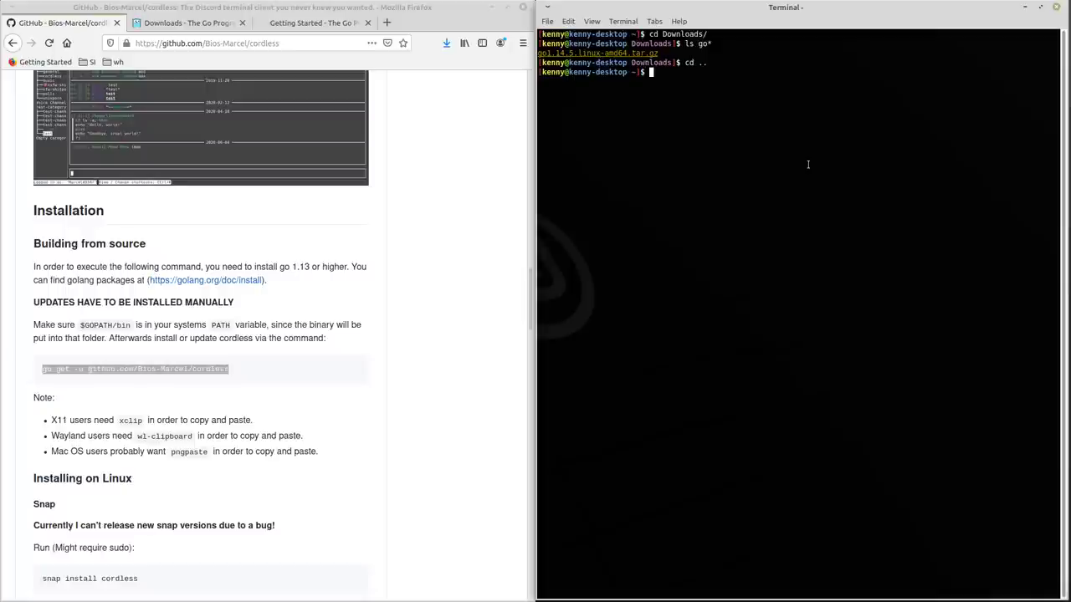
# Change into the go directory and its bin subdirectory, listing the contents of each.
pyautogui.write('cd go/')
pyautogui.press('Return')
pyautogui.write('ls')
pyautogui.press('Return')
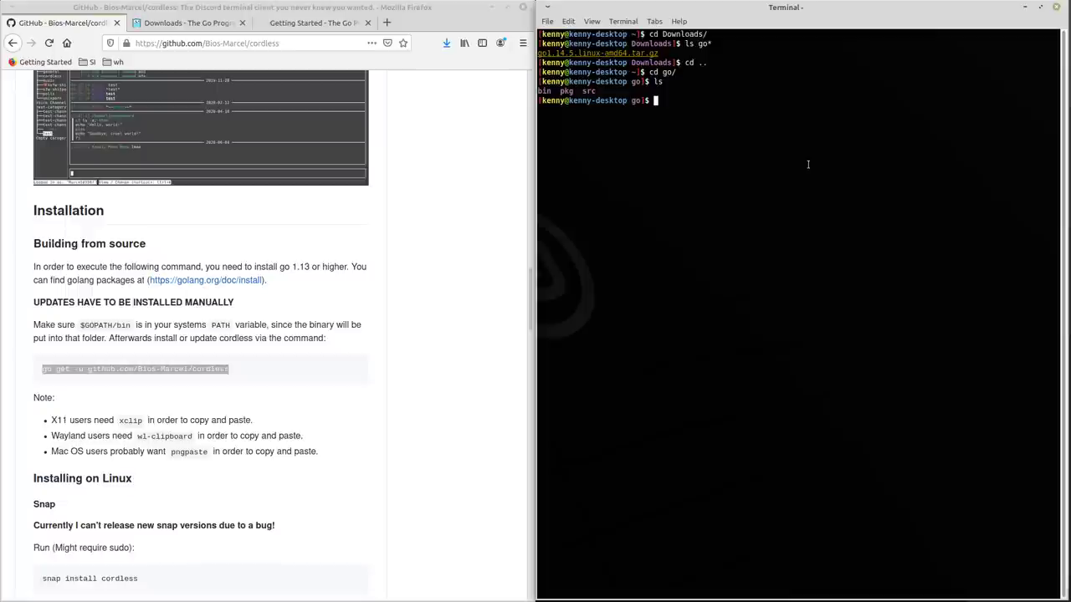
pyautogui.write('cd bin/')
pyautogui.press('Return')
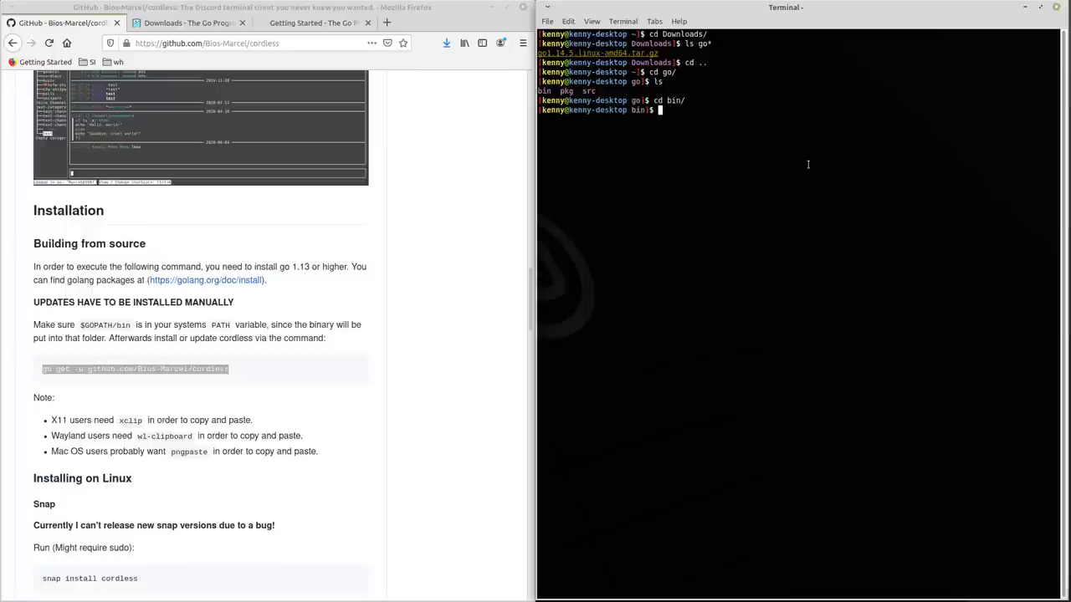
pyautogui.write('ls')
pyautogui.press('Return')
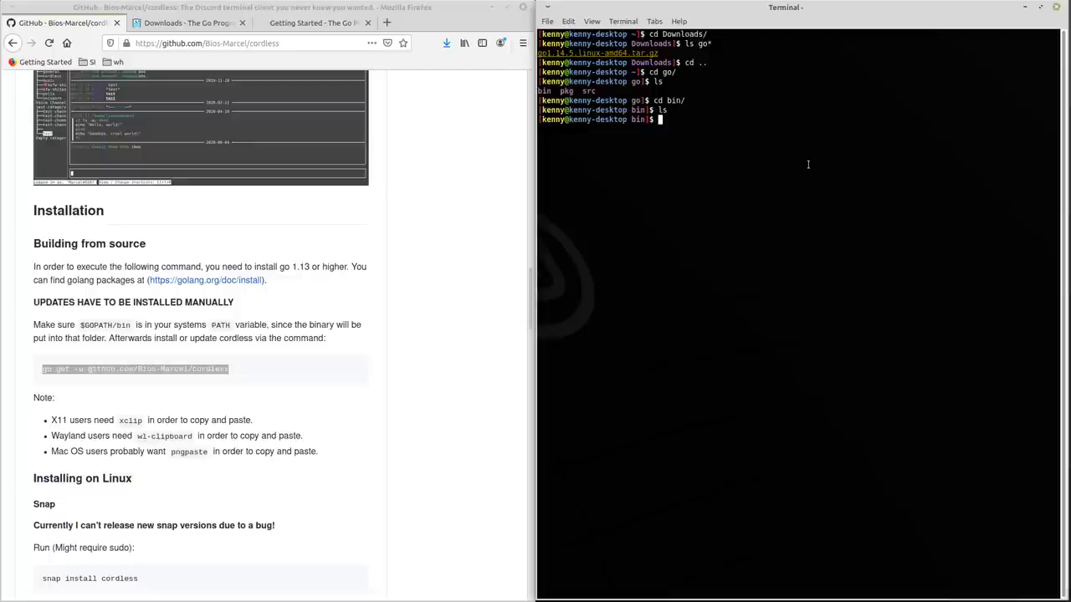
# Discard the partly entered ./co command, try cat on /usr/local/bin, and list that directory to look for the cordless binary.
pyautogui.write('./co')
pyautogui.press('BackSpace')
pyautogui.press('BackSpace')
pyautogui.press('BackSpace')
pyautogui.press('BackSpace')
pyautogui.write('cat /usr/local/bin')
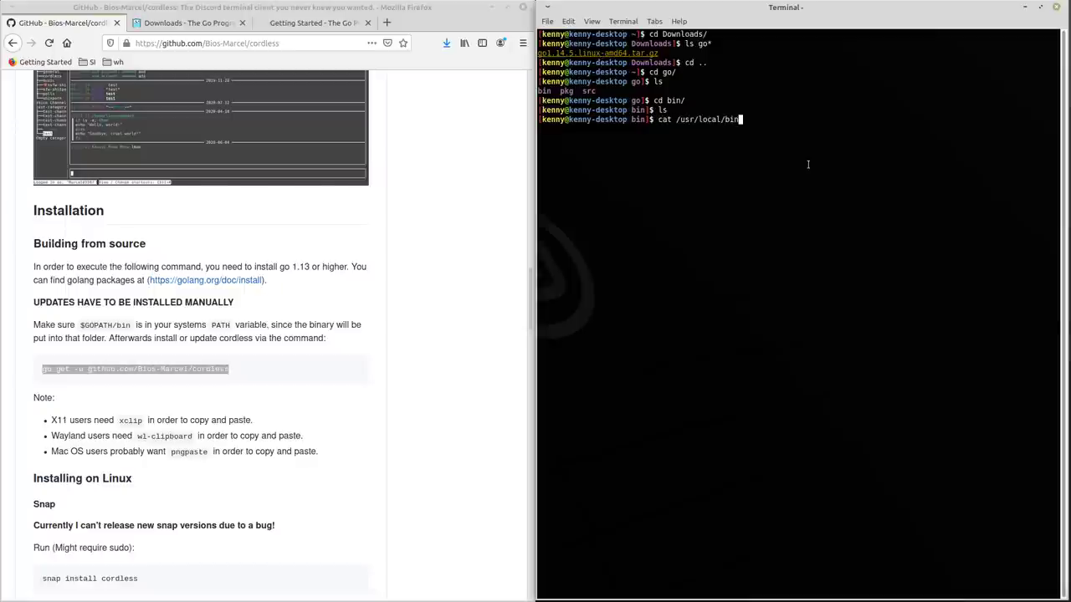
pyautogui.press('Return')
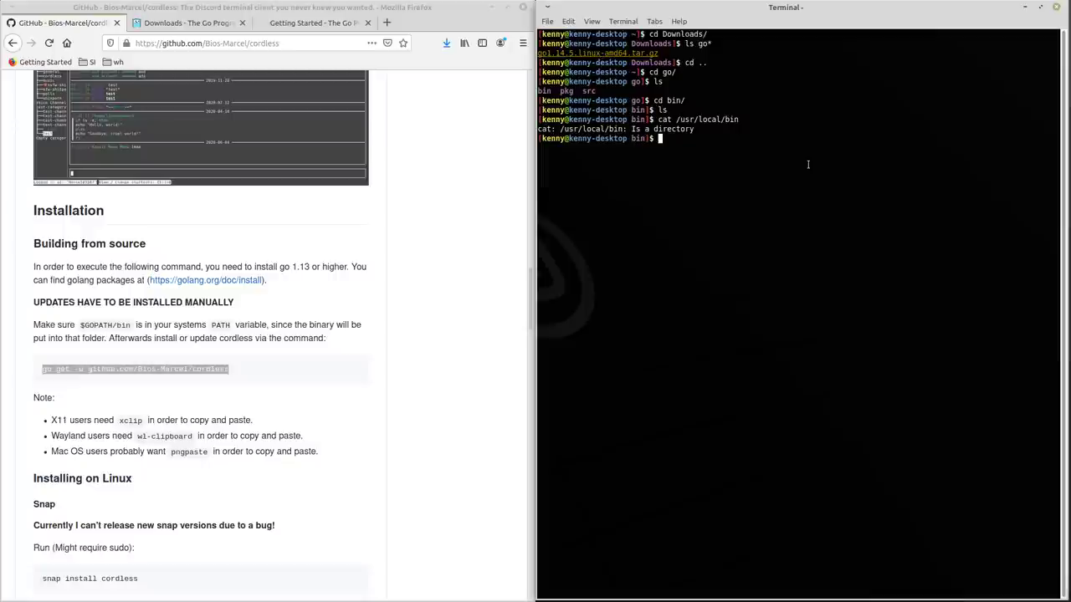
pyautogui.write('ls /usr/local/bin')
pyautogui.press('Return')
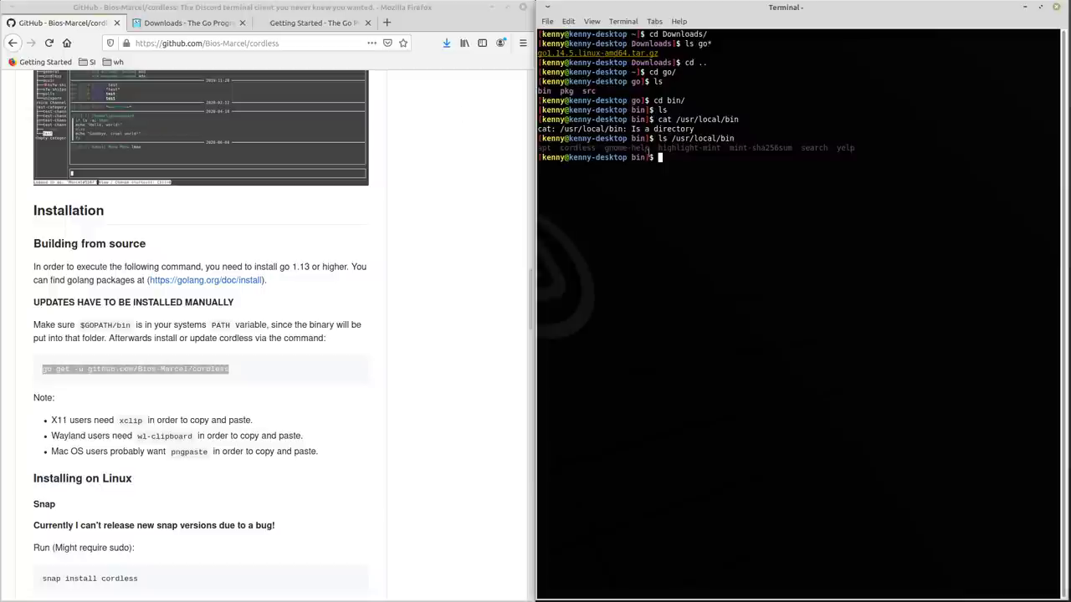
pyautogui.doubleClick(578, 148)
pyautogui.click(720, 165)
# Return to the home directory, launch cordless, and maximize the terminal window.
pyautogui.write('cd ~')
pyautogui.press('Return')
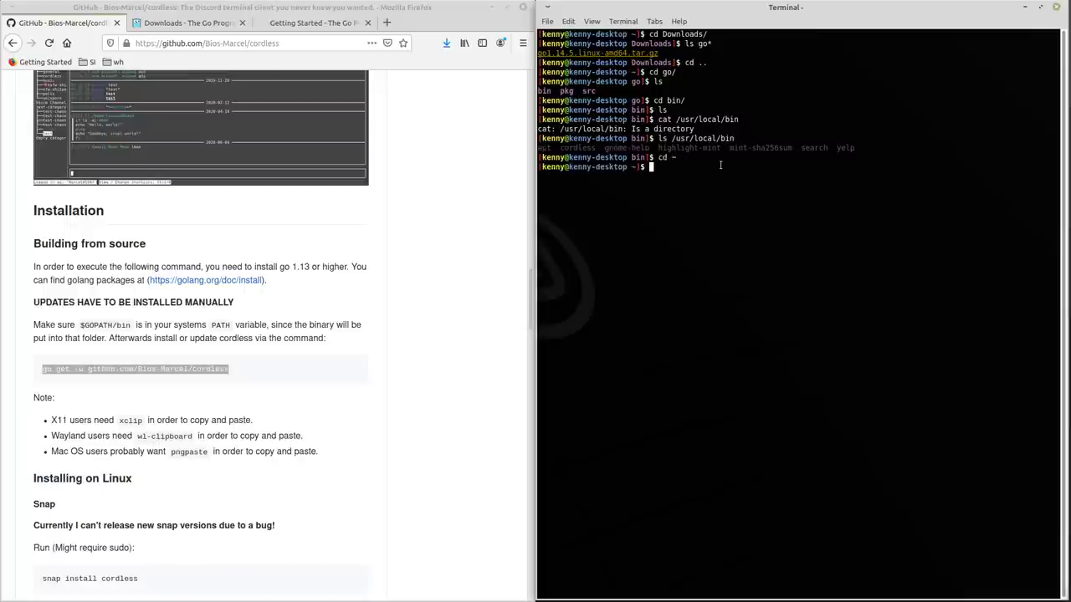
pyautogui.write('cordless')
pyautogui.press('Return')
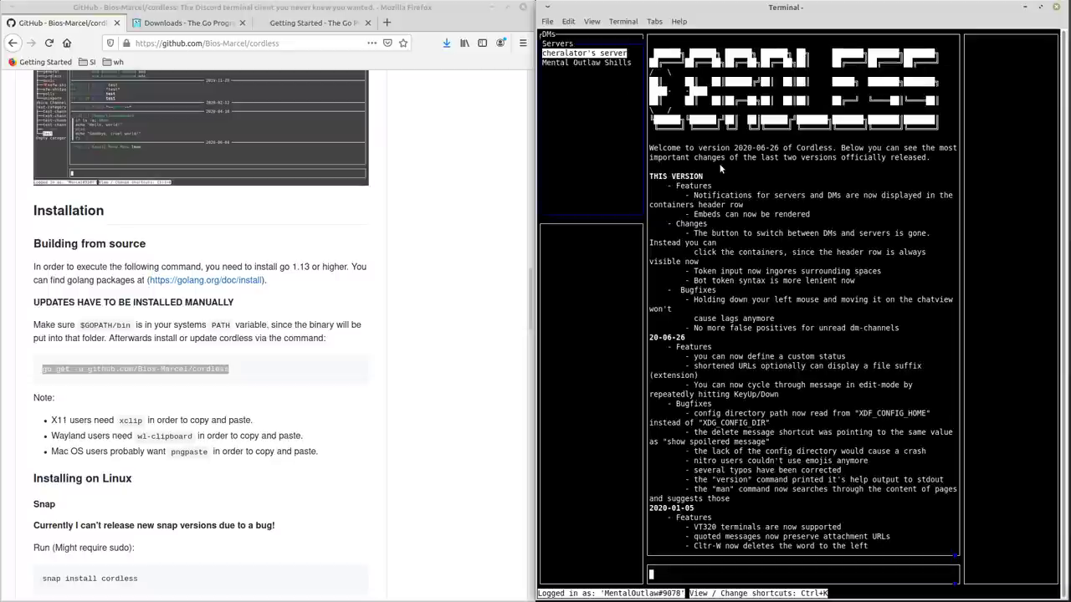
pyautogui.click(1040, 7)
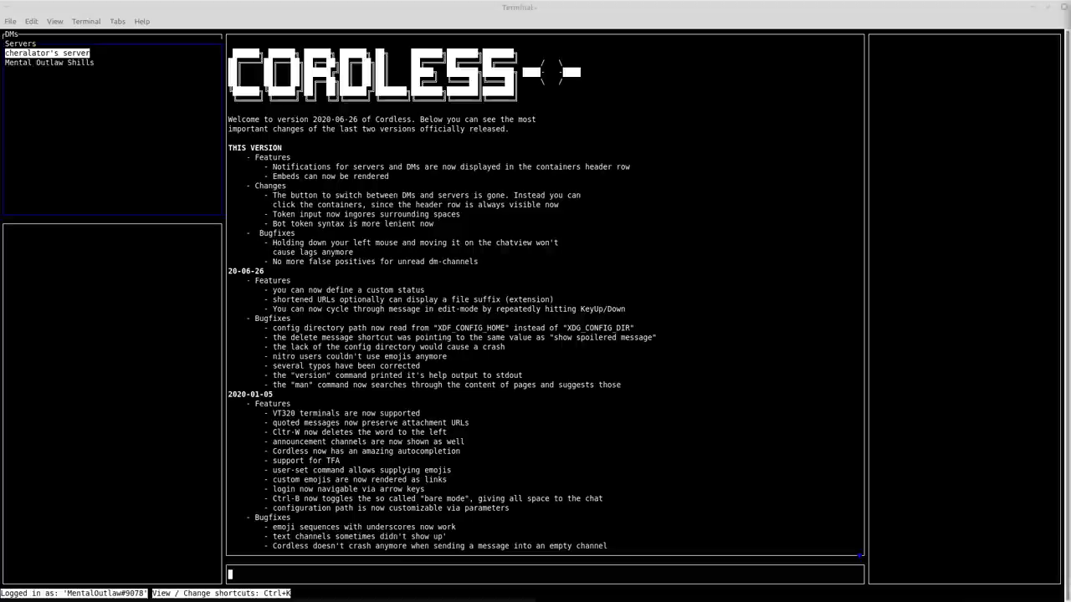
pyautogui.click(568, 176)
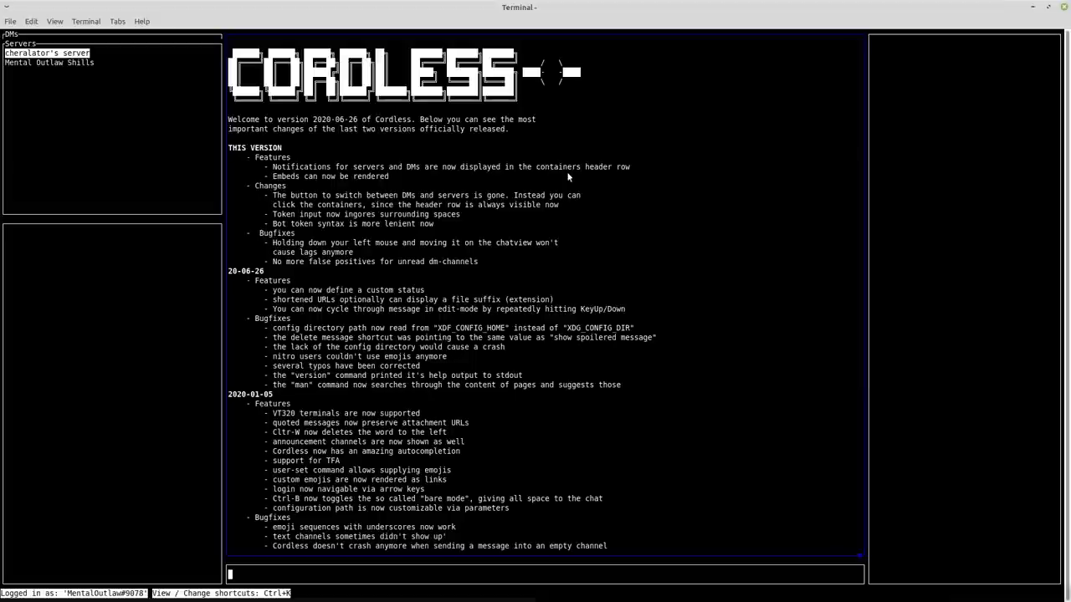
# Show the cordless shortcut list and assign Esc to Copy link to selected message.
pyautogui.hotkey('ctrl', 'k')
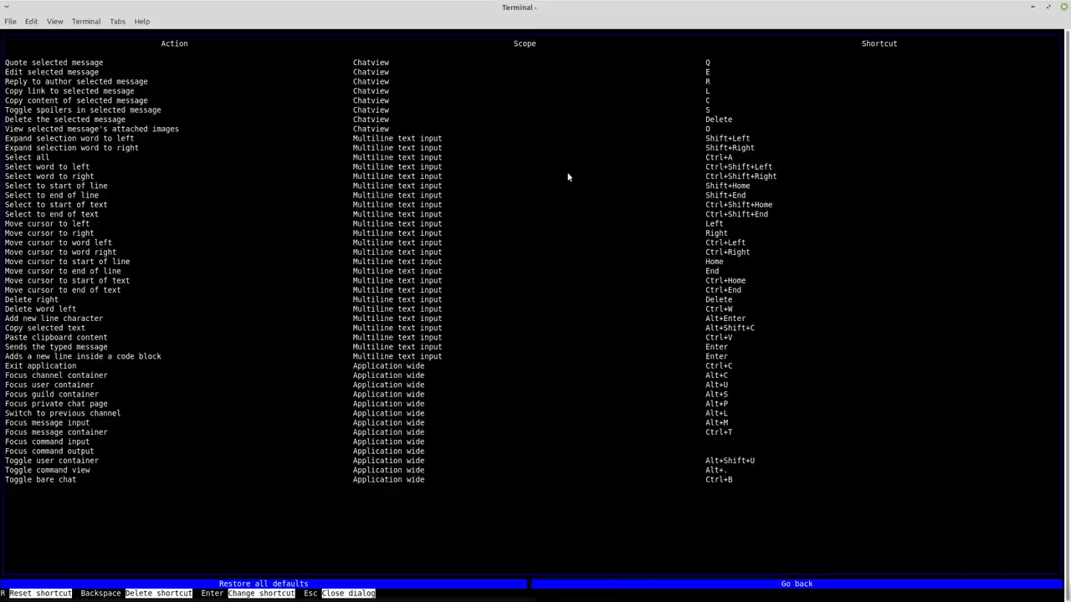
pyautogui.press('Down')
pyautogui.press('Down')
pyautogui.press('Down')
pyautogui.press('Down')
pyautogui.press('Down')
pyautogui.press('Down')
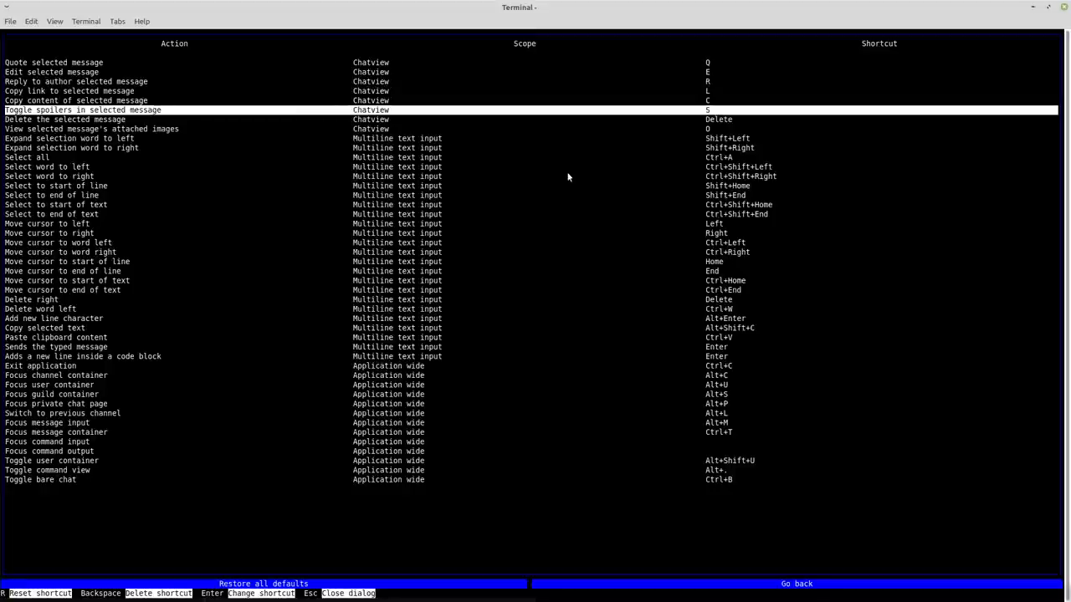
pyautogui.press('Up')
pyautogui.press('Up')
pyautogui.press('Return')
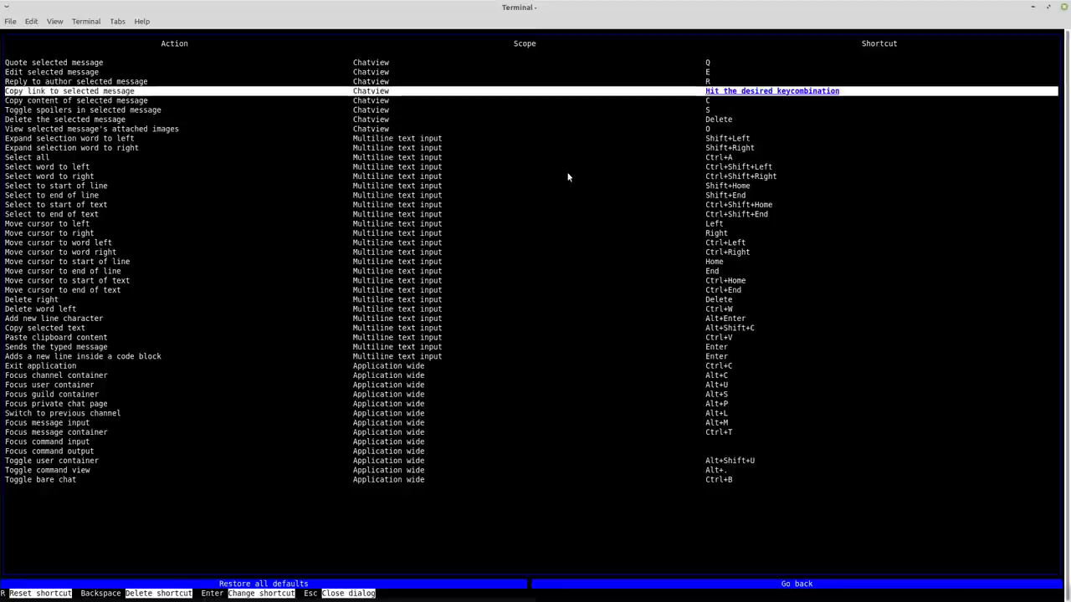
pyautogui.press('Escape')
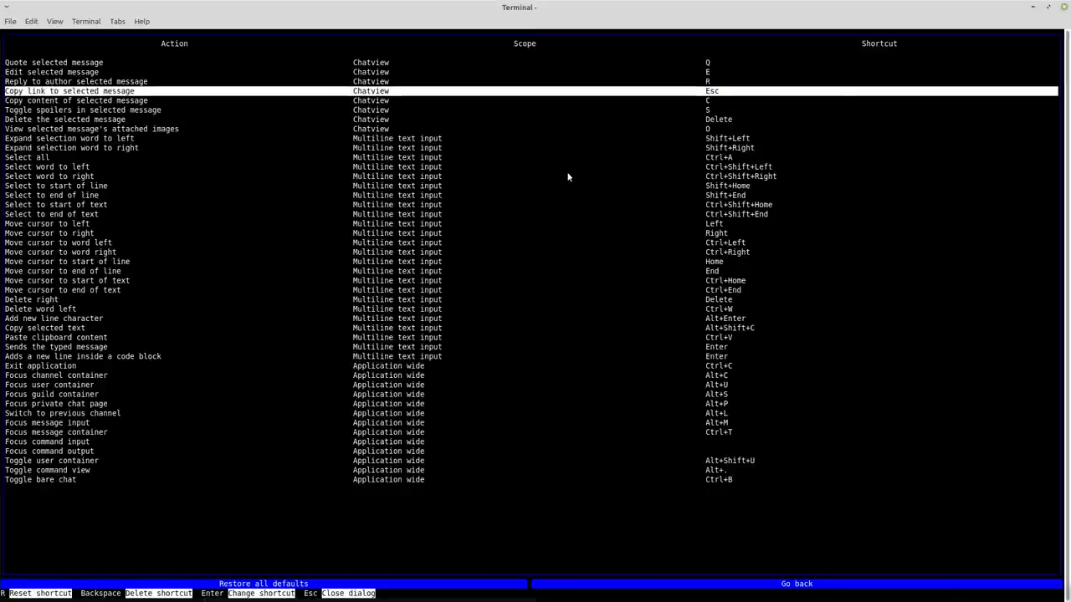
# Reassign Copy link to selected message to Shift+L, restore it to L, and close the shortcut list.
pyautogui.press('Return')
pyautogui.hotkey('shift', 'l')
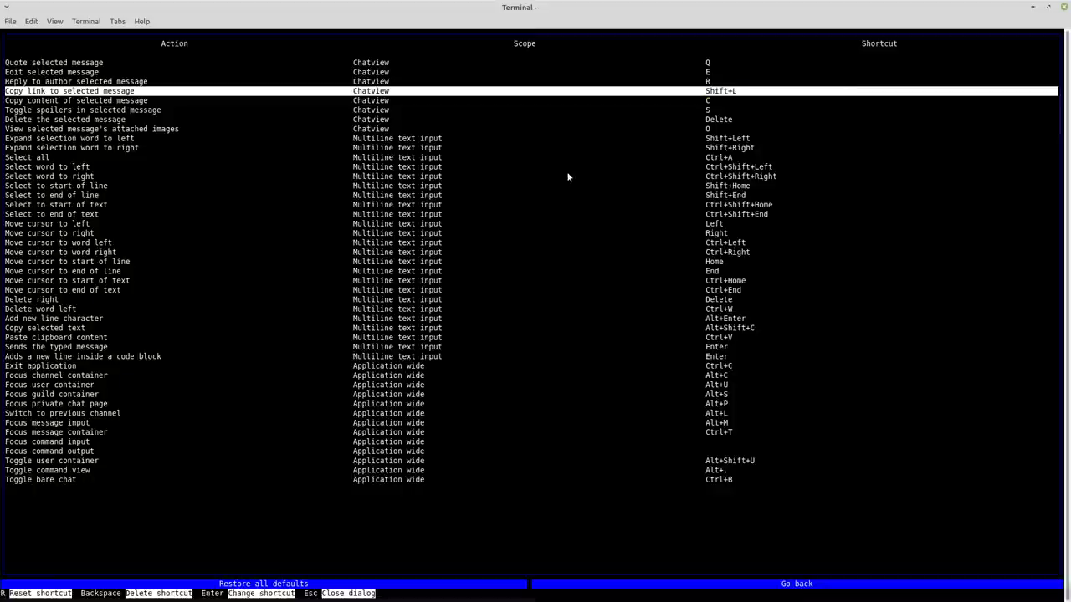
pyautogui.press('Return')
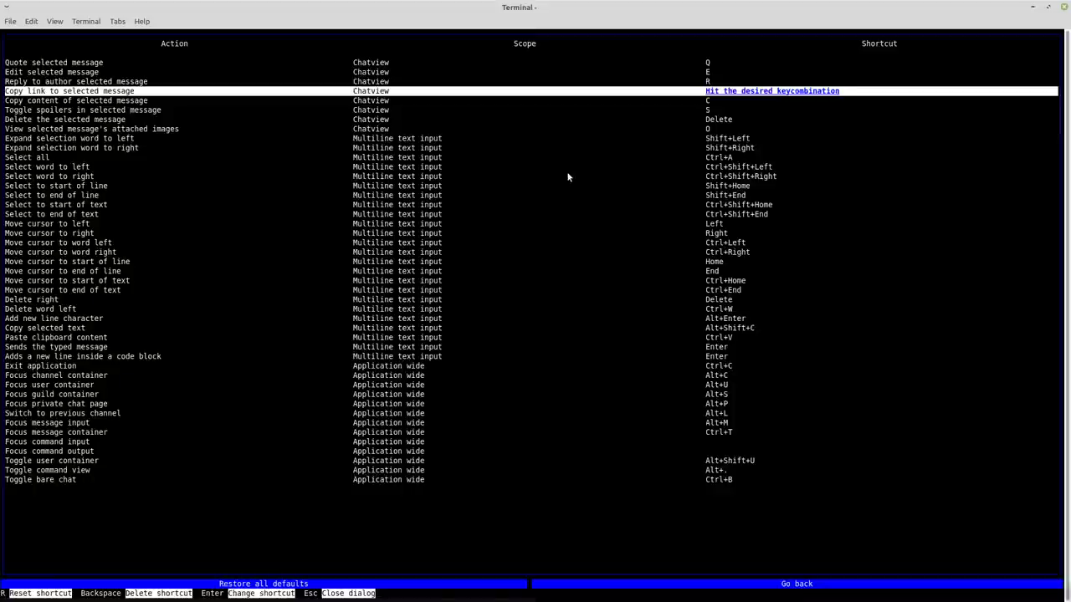
pyautogui.press('l')
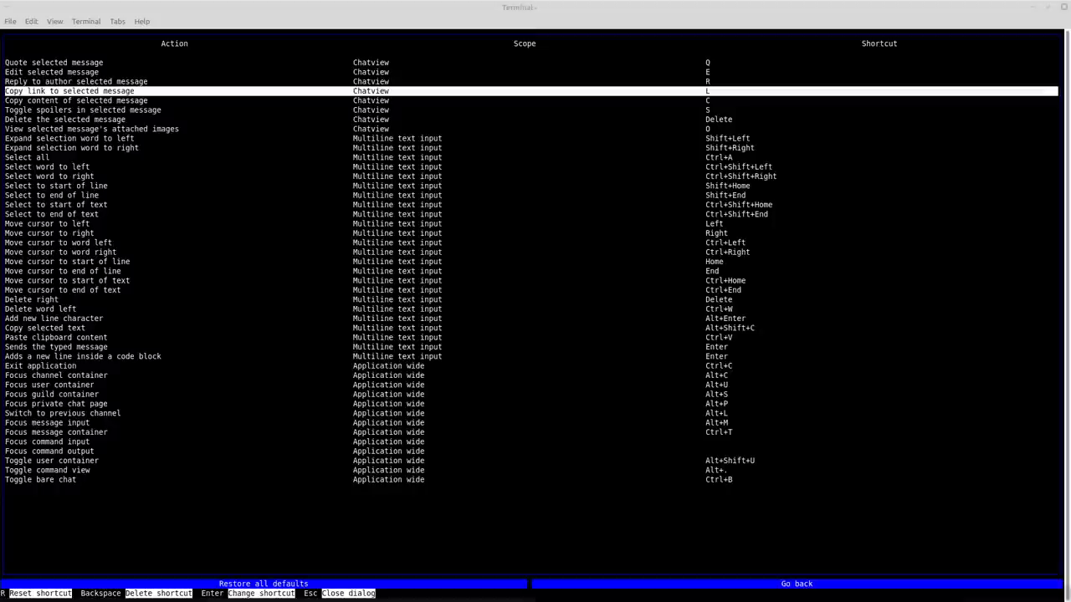
pyautogui.press('Escape')
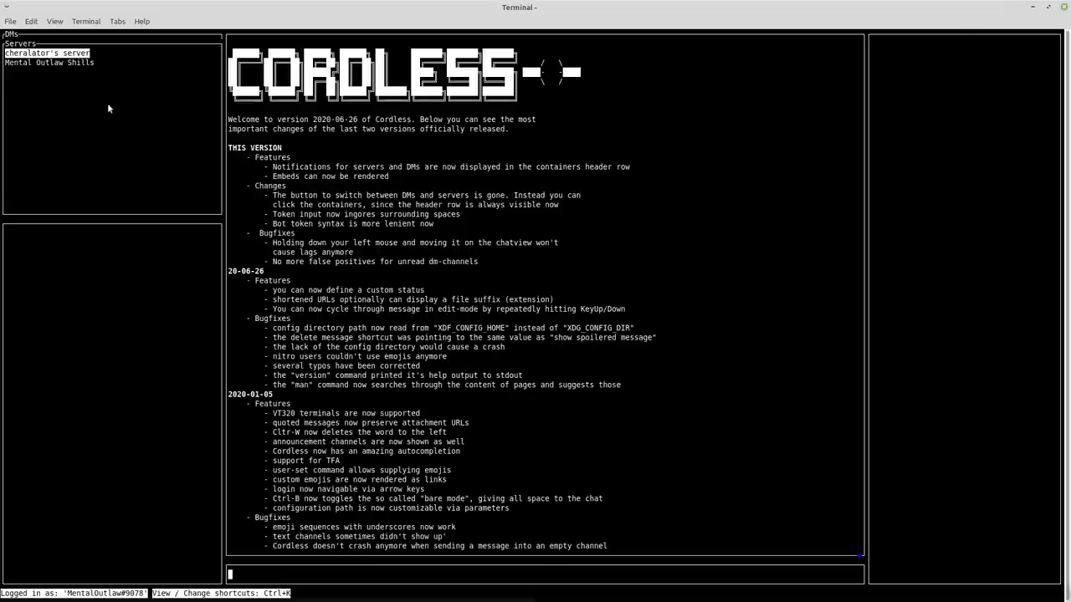
# Switch focus among the user container, the server list, the private chat page and the channel container.
pyautogui.click(934, 98)
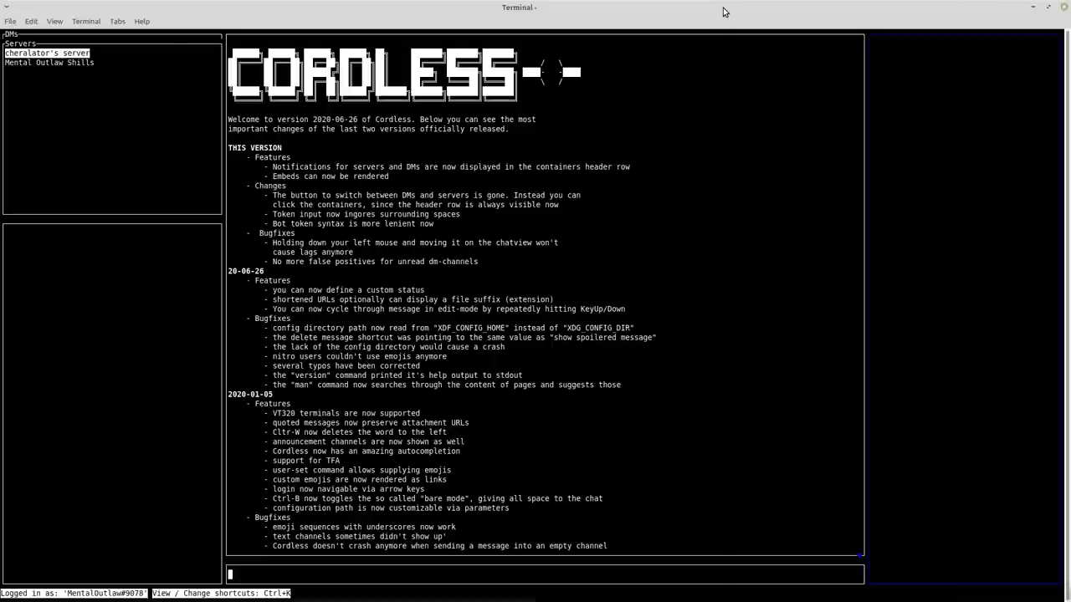
pyautogui.hotkey('alt', 'u')
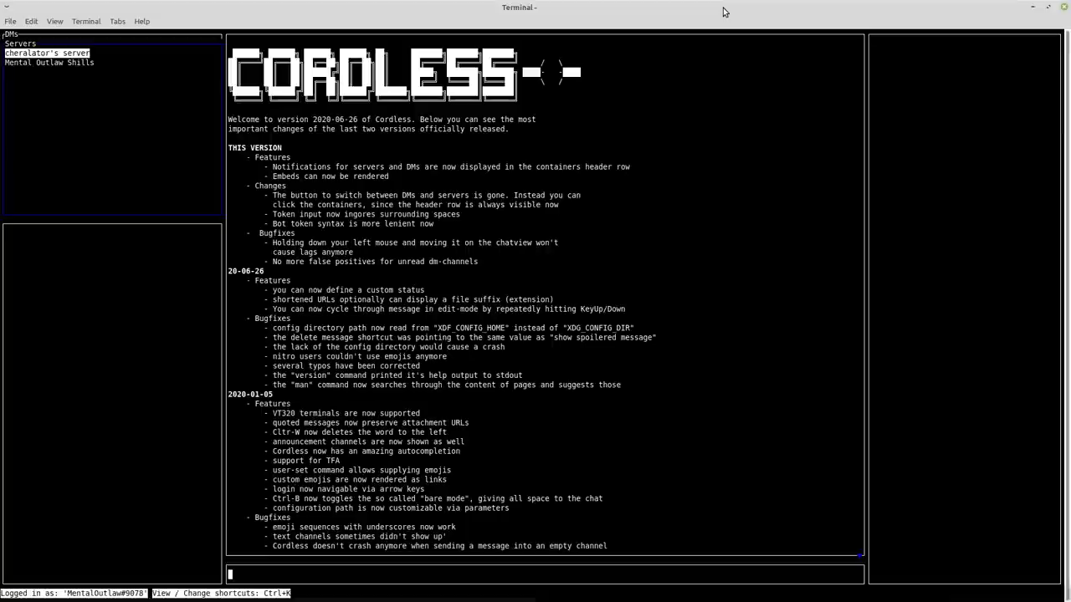
pyautogui.hotkey('alt', 's')
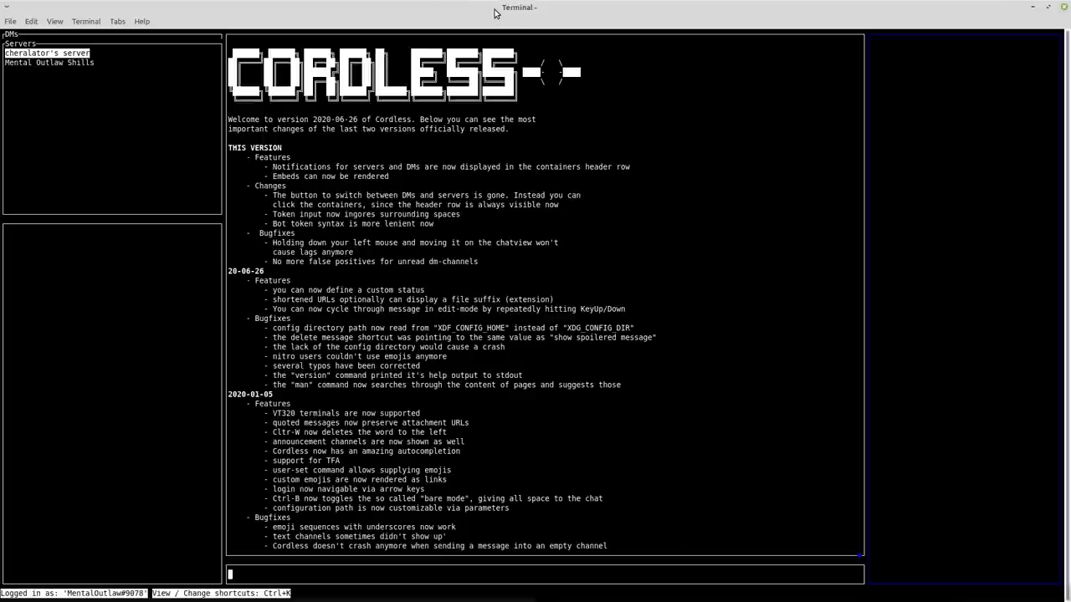
pyautogui.hotkey('alt', 'p')
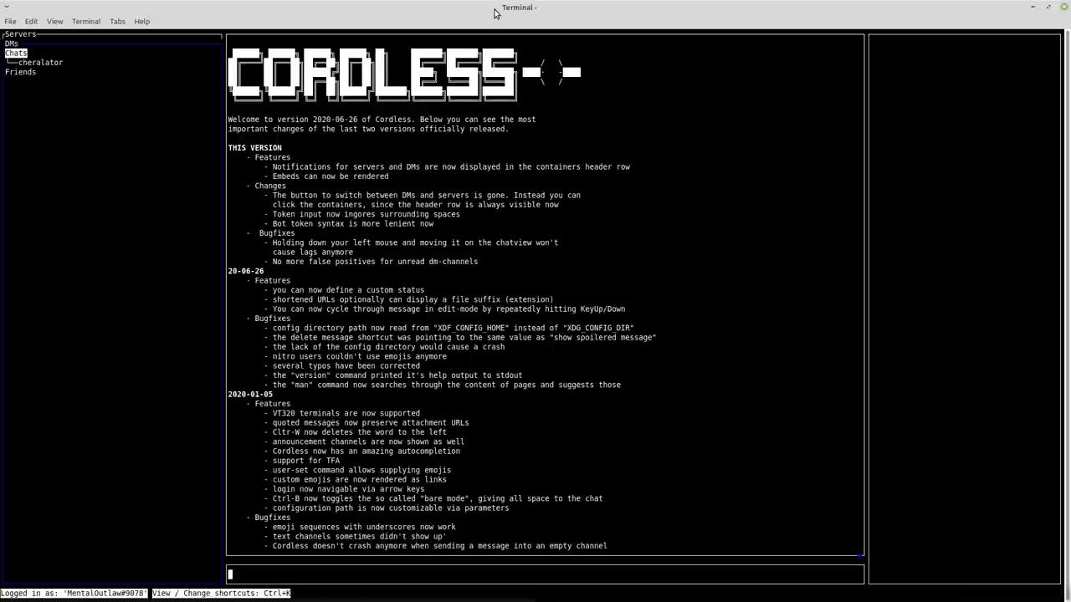
pyautogui.hotkey('alt', 's')
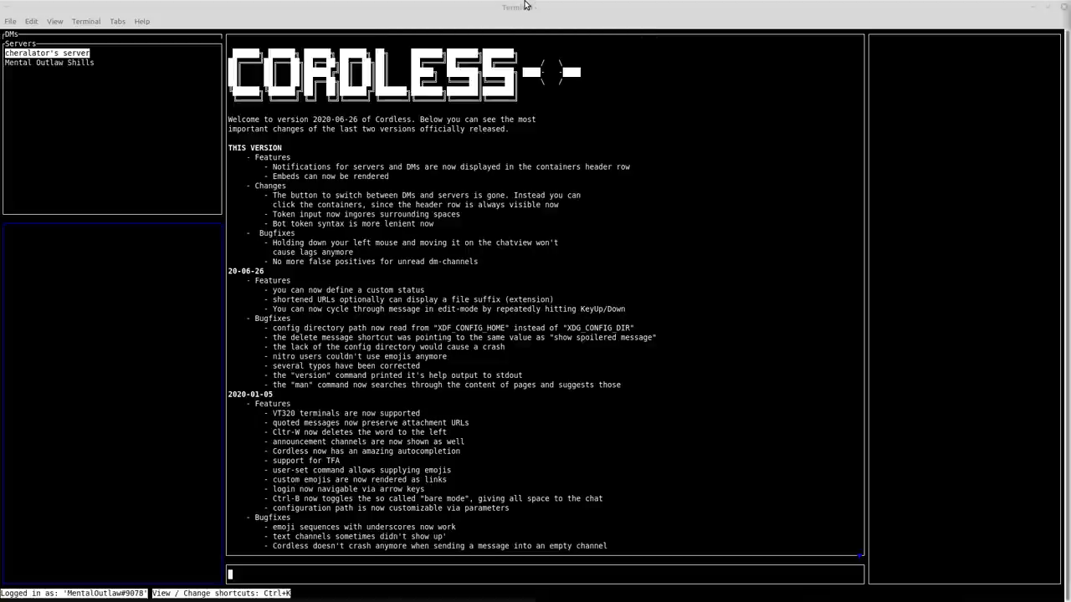
pyautogui.click(530, 6)
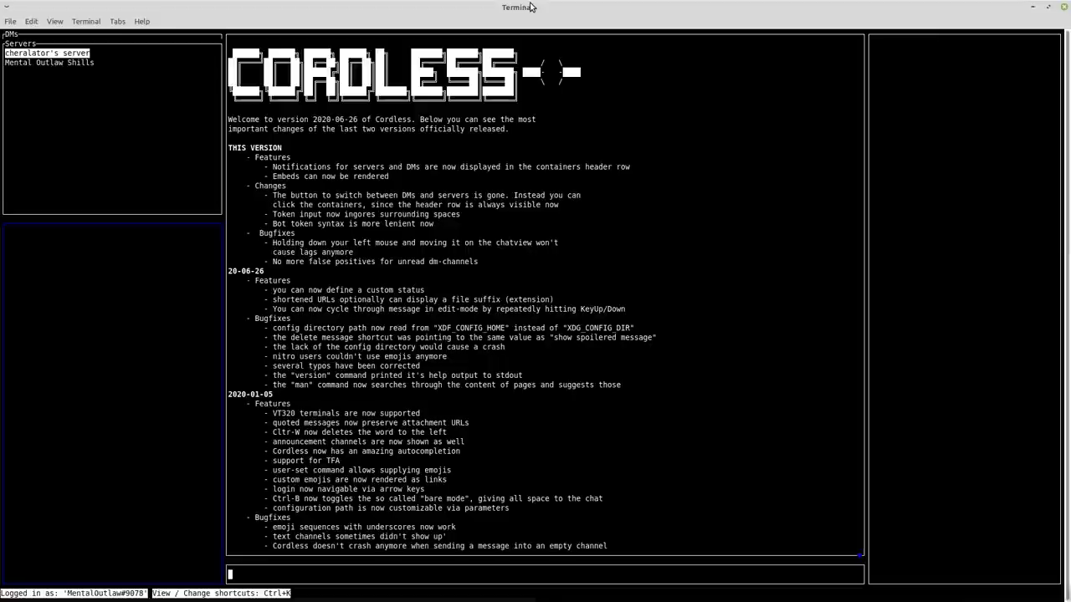
# Show the command view and read the manual with man and man commands.
pyautogui.hotkey('alt', '.')
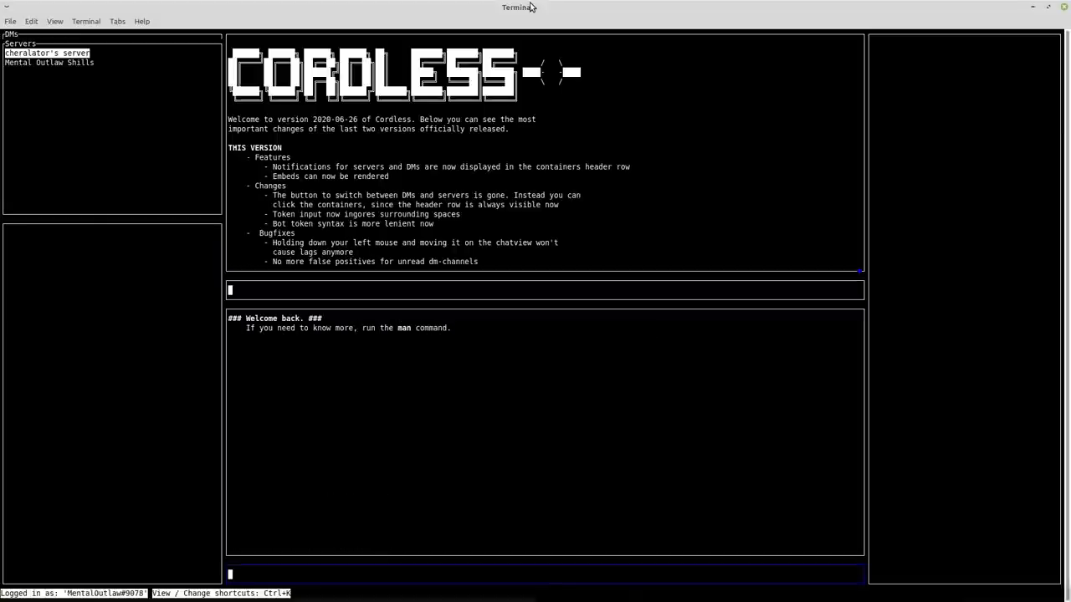
pyautogui.write('man')
pyautogui.press('Return')
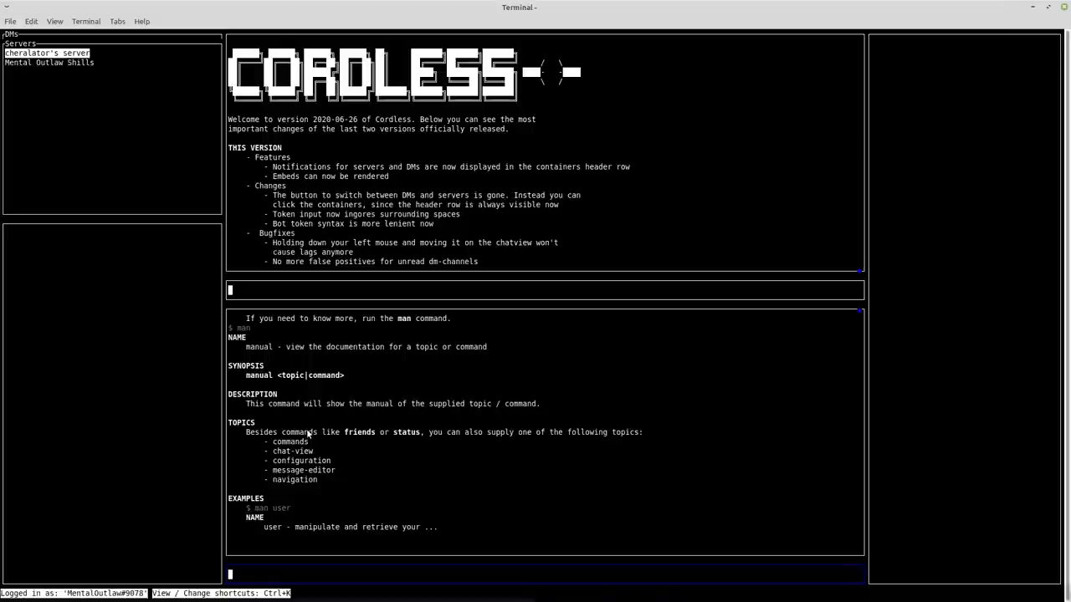
pyautogui.write('man commands')
pyautogui.press('Return')
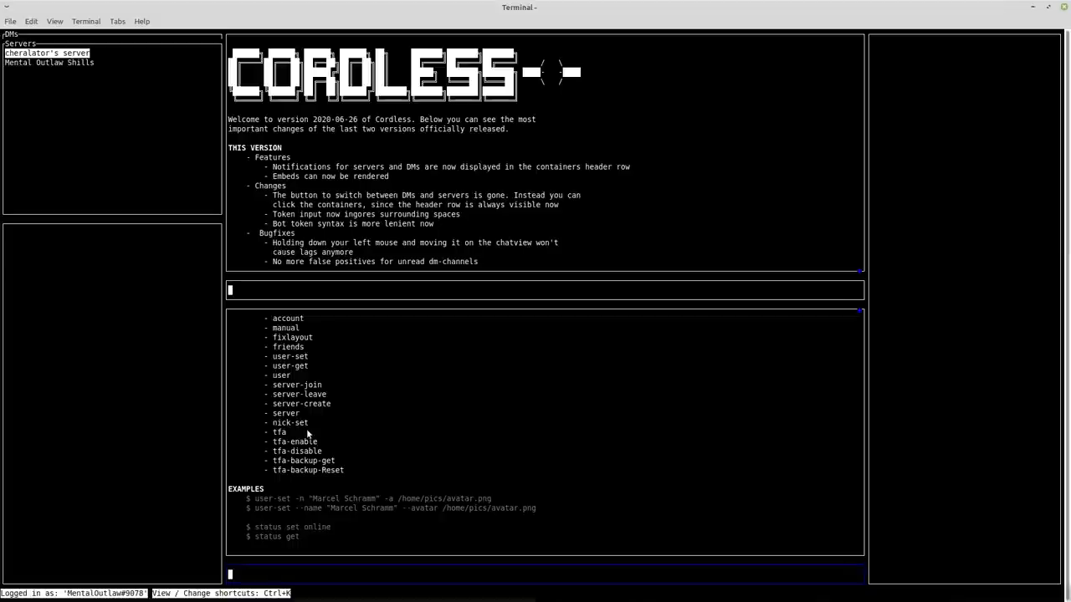
pyautogui.write('server-join ')
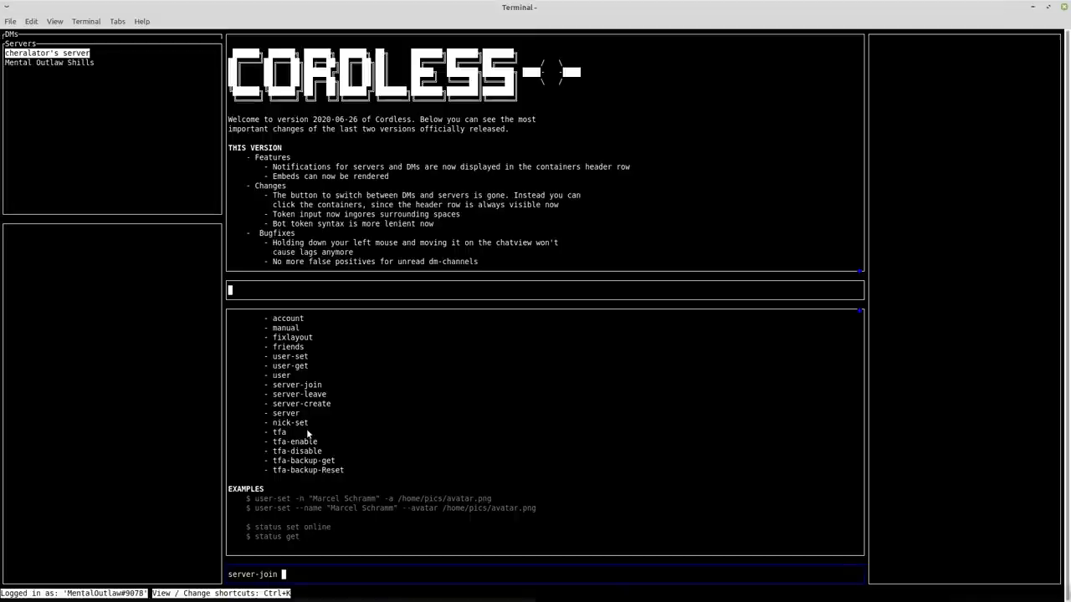
pyautogui.write('cJZcgem')
pyautogui.press('Return')
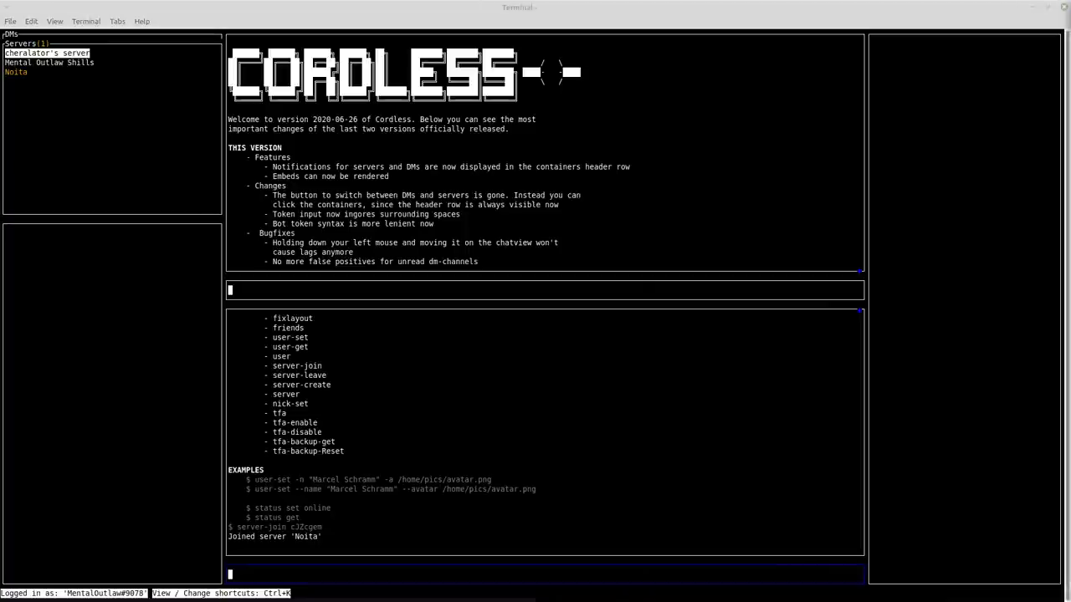
# Create a server named "Mental Outlaw Shills 2" with the server-create command.
pyautogui.click(527, 14)
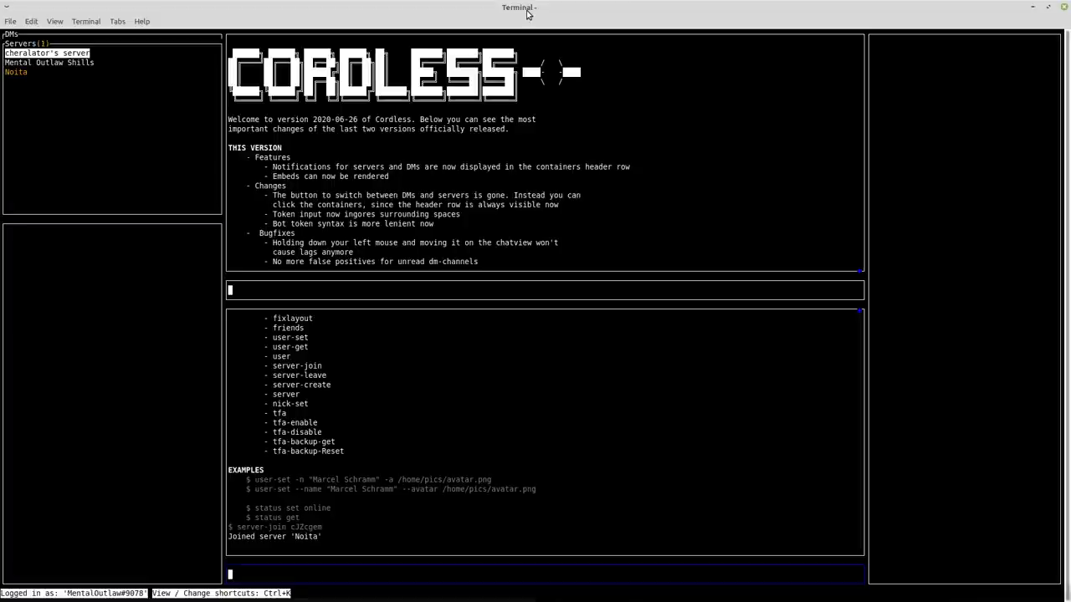
pyautogui.write('ser')
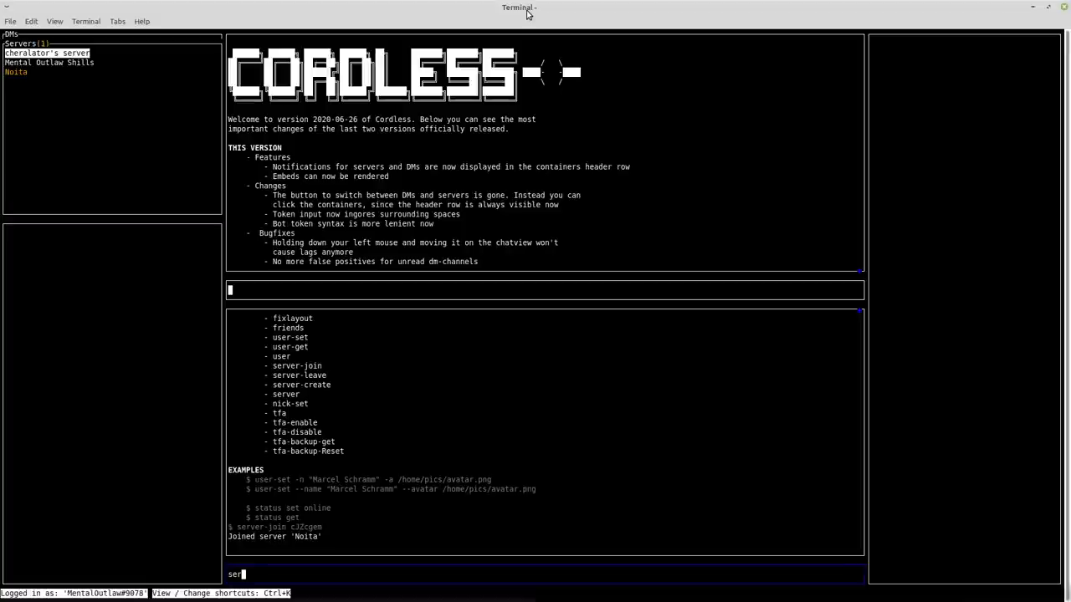
pyautogui.write('ver-create "Mental Outlaw Shill')
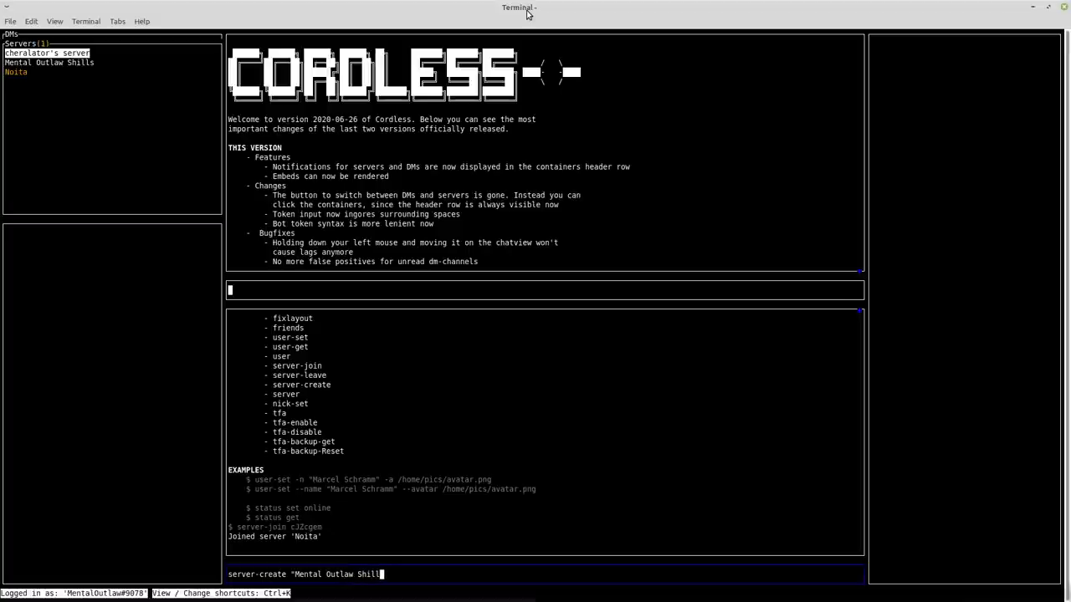
pyautogui.write('s 2"')
pyautogui.press('Return')
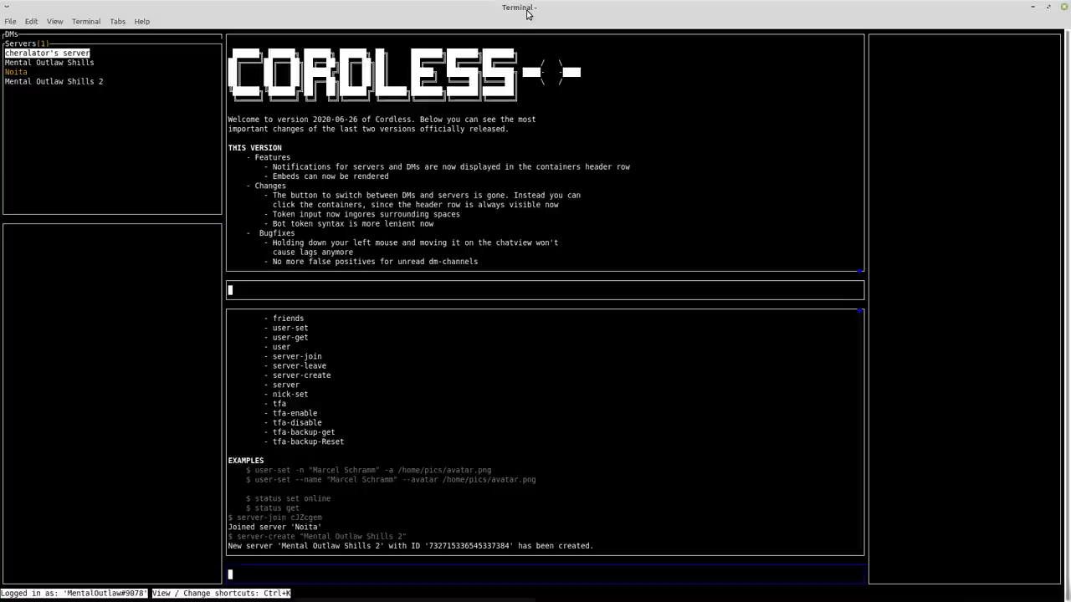
# Move focus to the server list and open the Mental Outlaw Shills 2 server.
pyautogui.hotkey('alt', 'c')
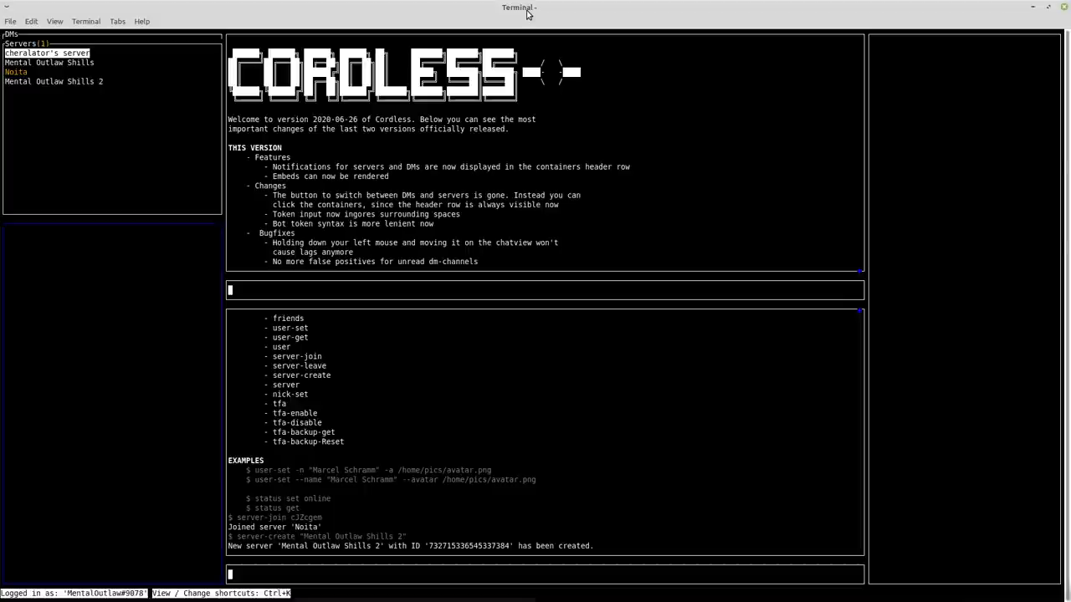
pyautogui.hotkey('alt', 's')
pyautogui.press('Down')
pyautogui.press('Down')
pyautogui.press('Down')
pyautogui.press('Return')
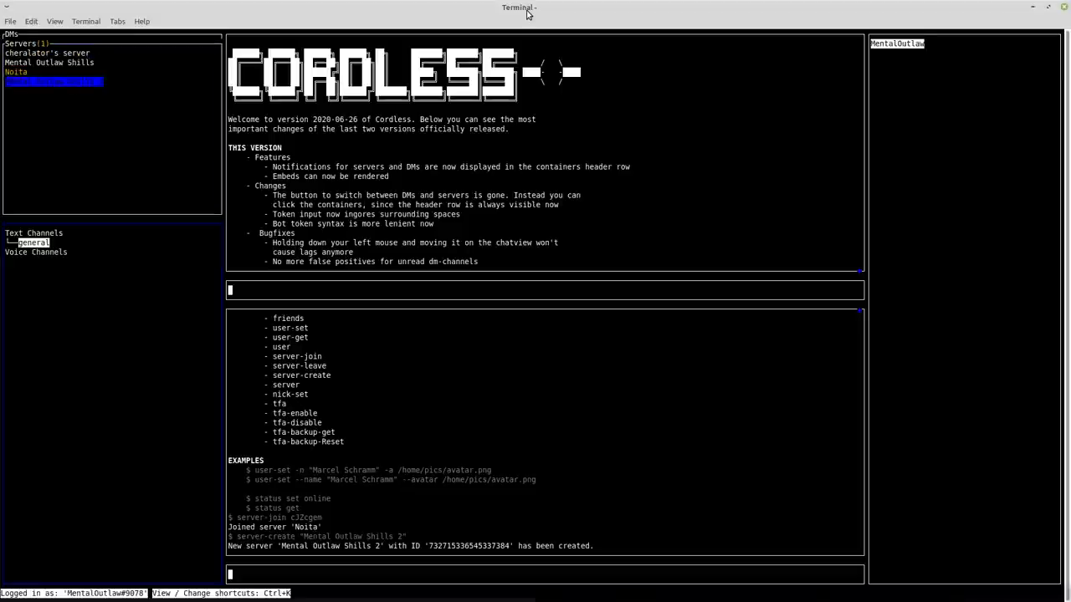
# Move focus to the server list and open the Mental Outlaw Shills server.
pyautogui.hotkey('alt', 's')
pyautogui.press('Up')
pyautogui.press('Up')
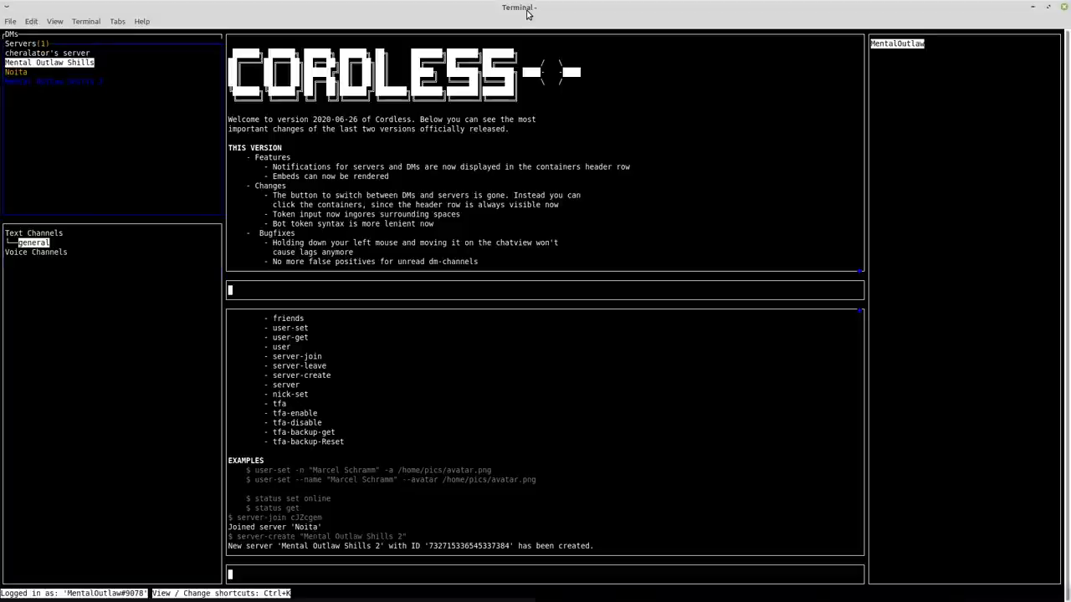
pyautogui.press('Return')
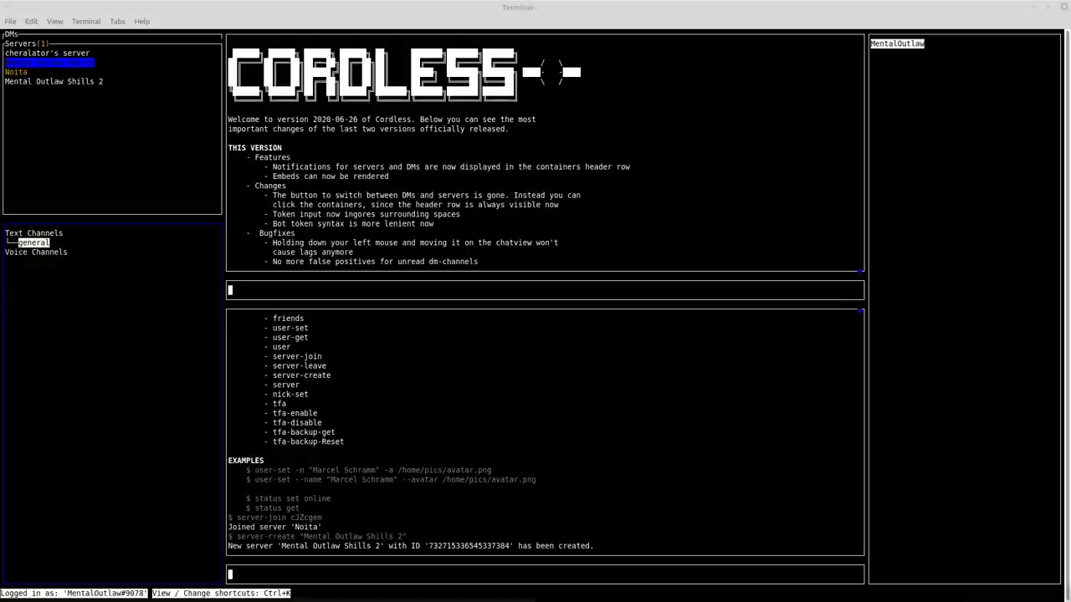
# Hide the command view and show it again, and read the manual page for the friends command.
pyautogui.click(764, 10)
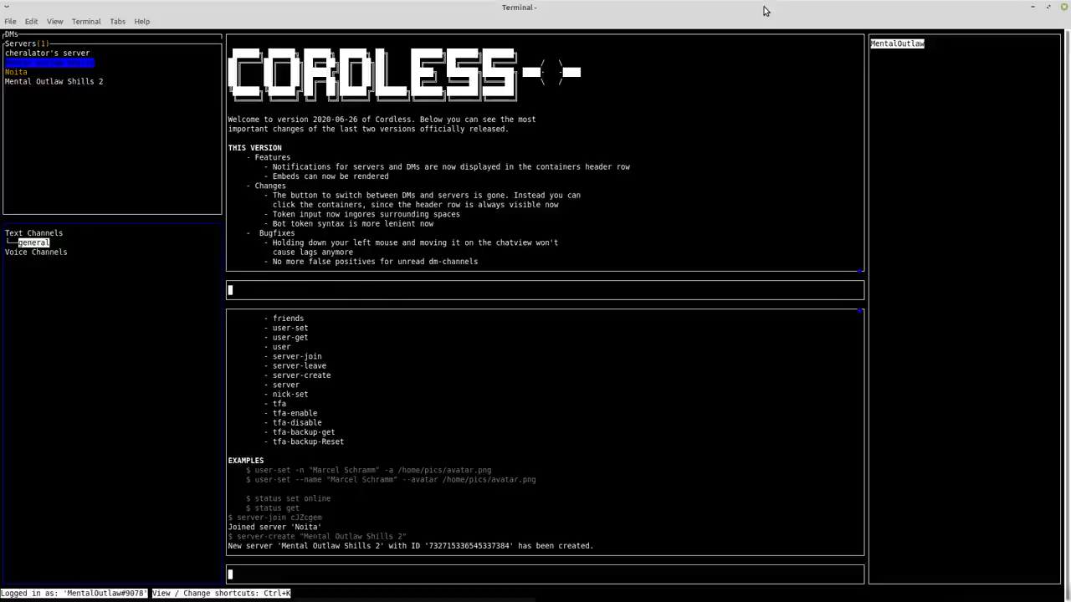
pyautogui.hotkey('alt', '.')
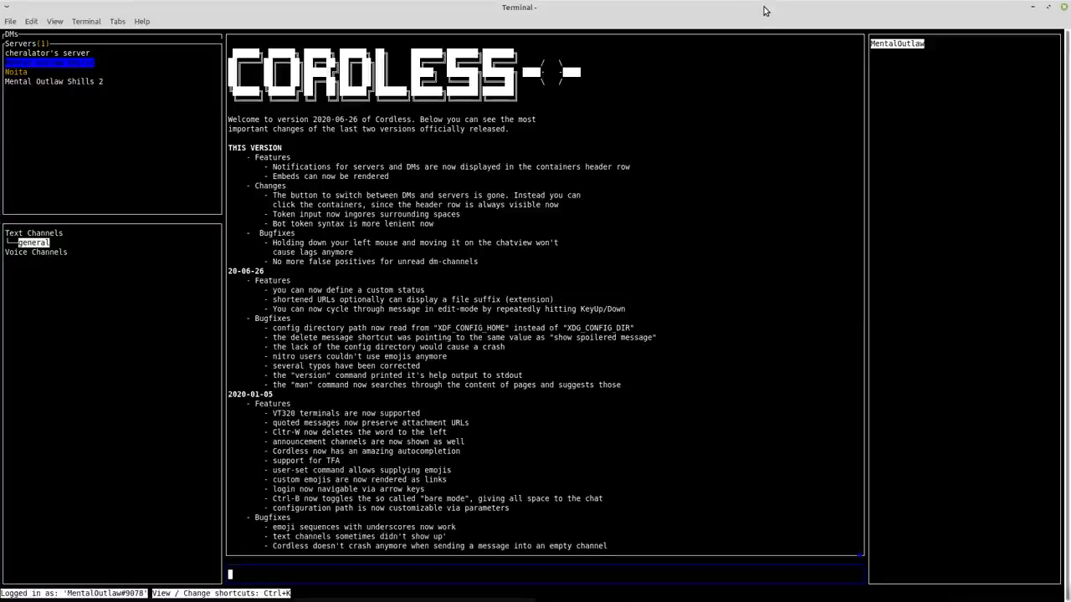
pyautogui.hotkey('alt', '.')
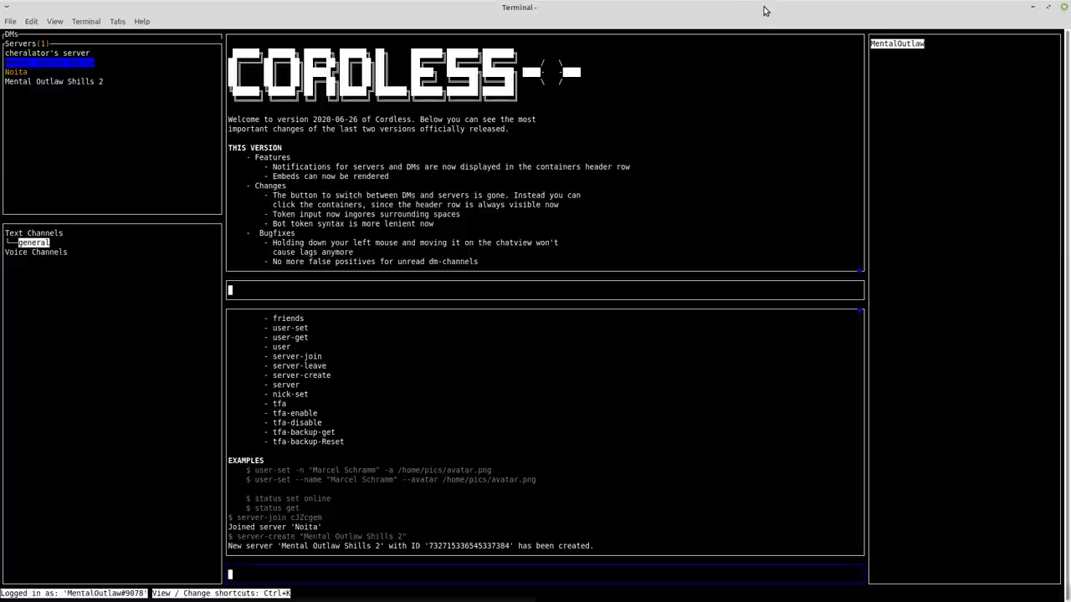
pyautogui.write('man friends')
pyautogui.press('Return')
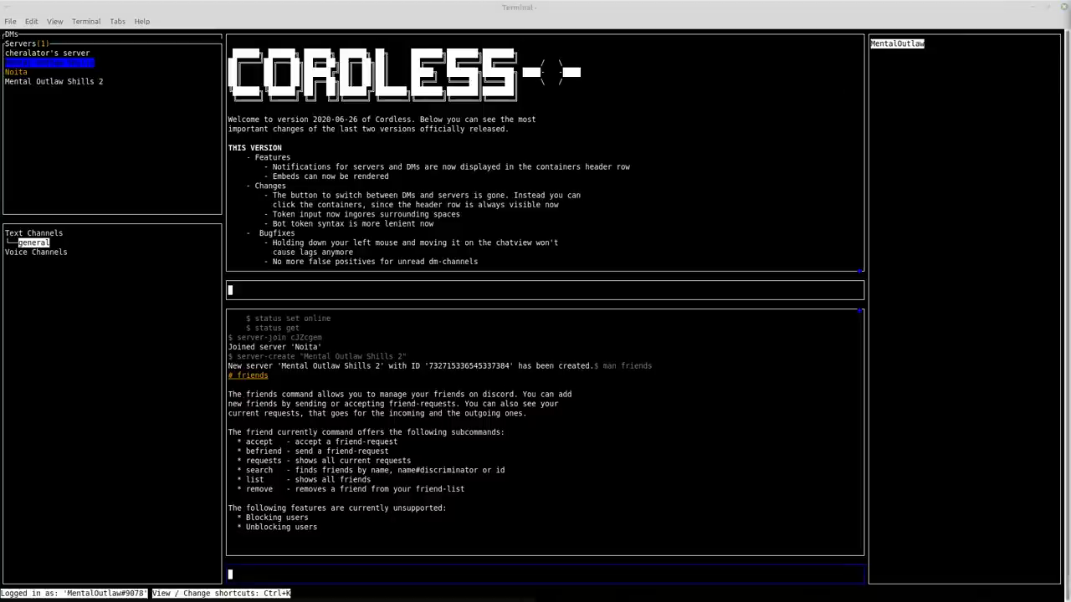
pyautogui.click(531, 10)
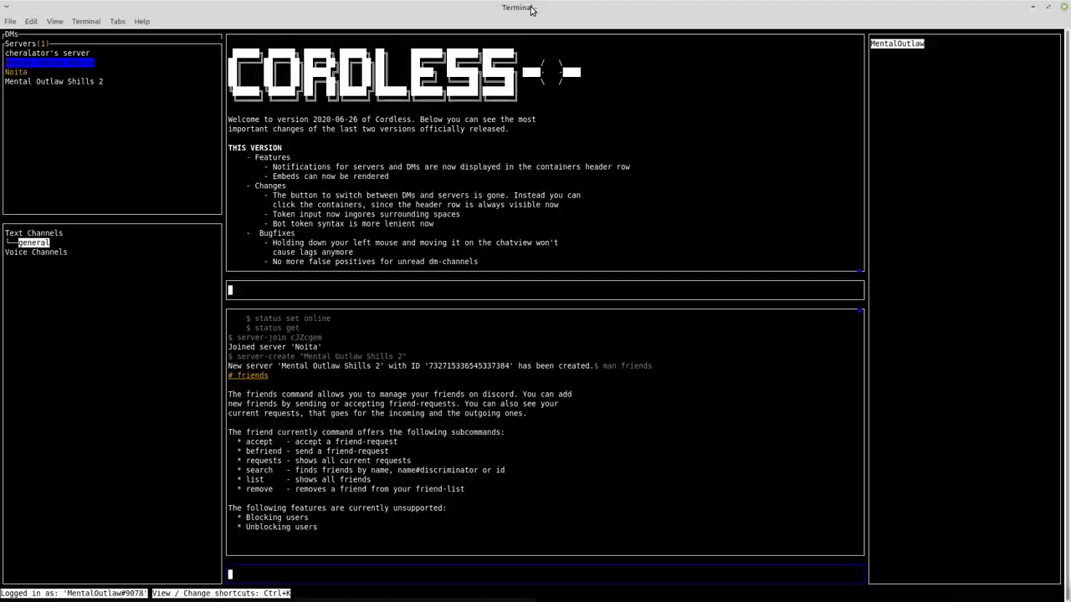
# Open the noita-chat channel of the Noita server and look through its message history.
pyautogui.hotkey('alt', 'c')
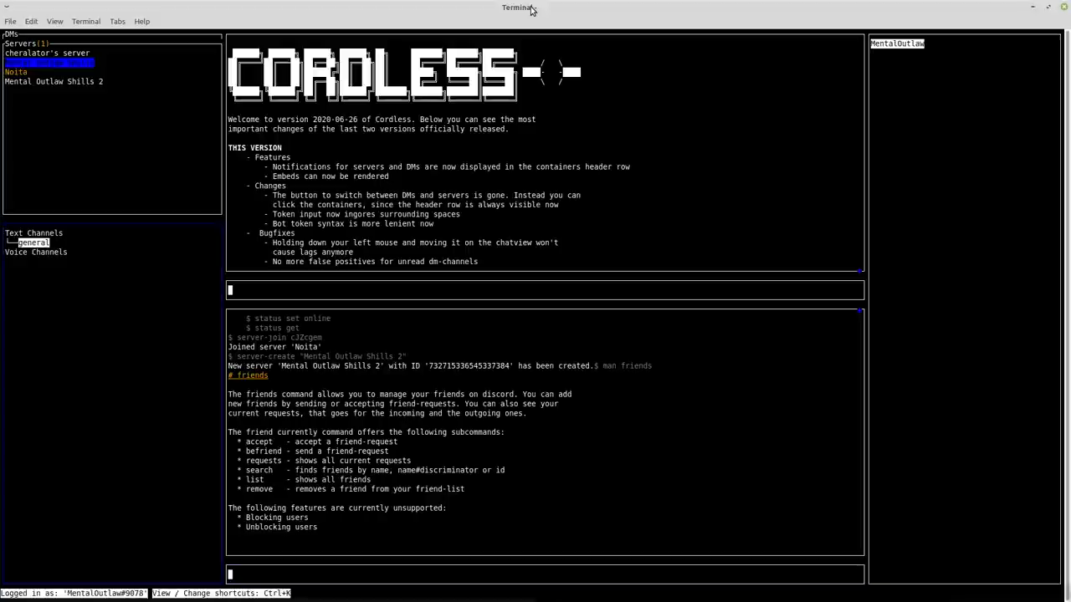
pyautogui.hotkey('alt', 's')
pyautogui.press('Down')
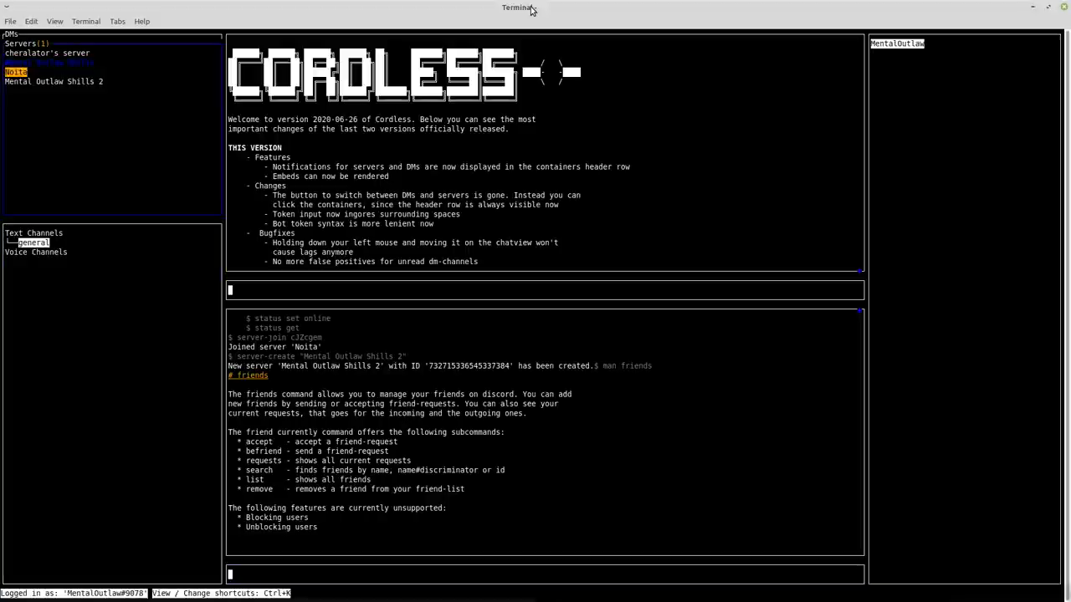
pyautogui.press('Return')
pyautogui.press('Down')
pyautogui.press('Down')
pyautogui.press('Down')
pyautogui.press('Down')
pyautogui.press('Down')
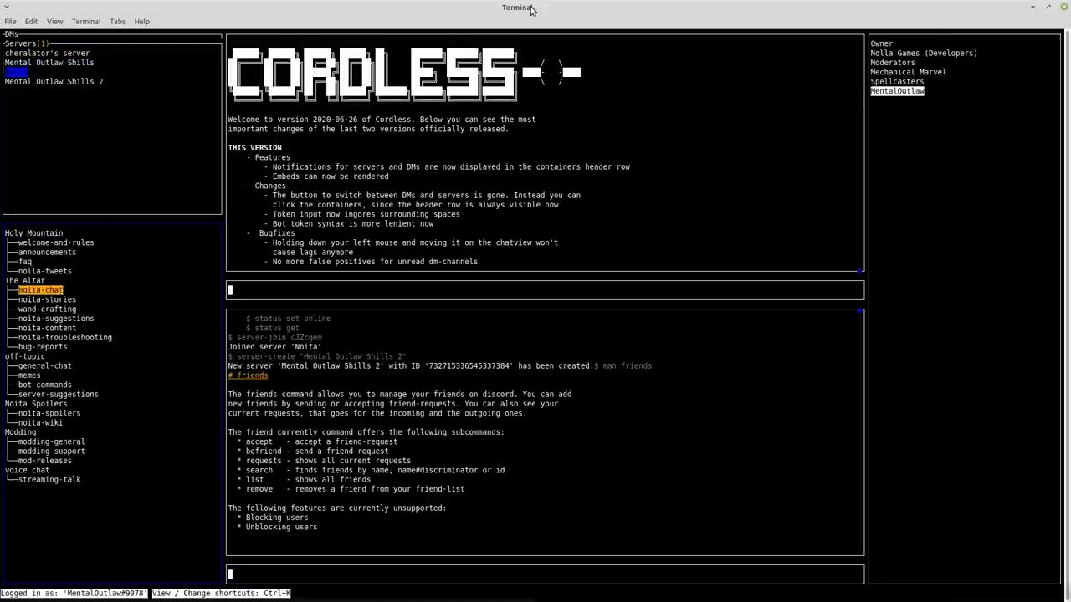
pyautogui.press('Return')
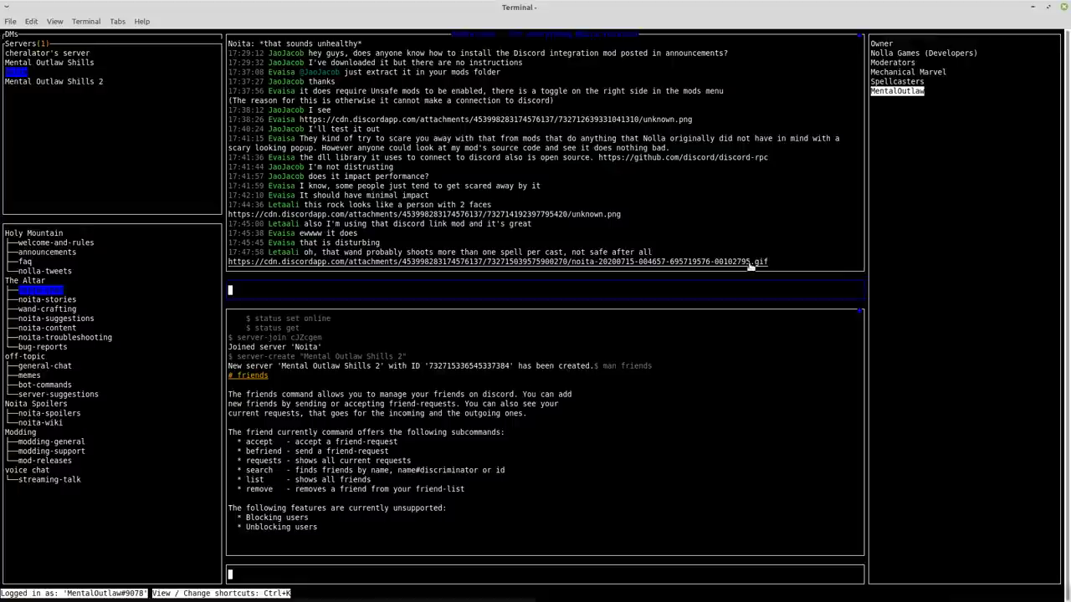
pyautogui.scroll(6, 412, 178)
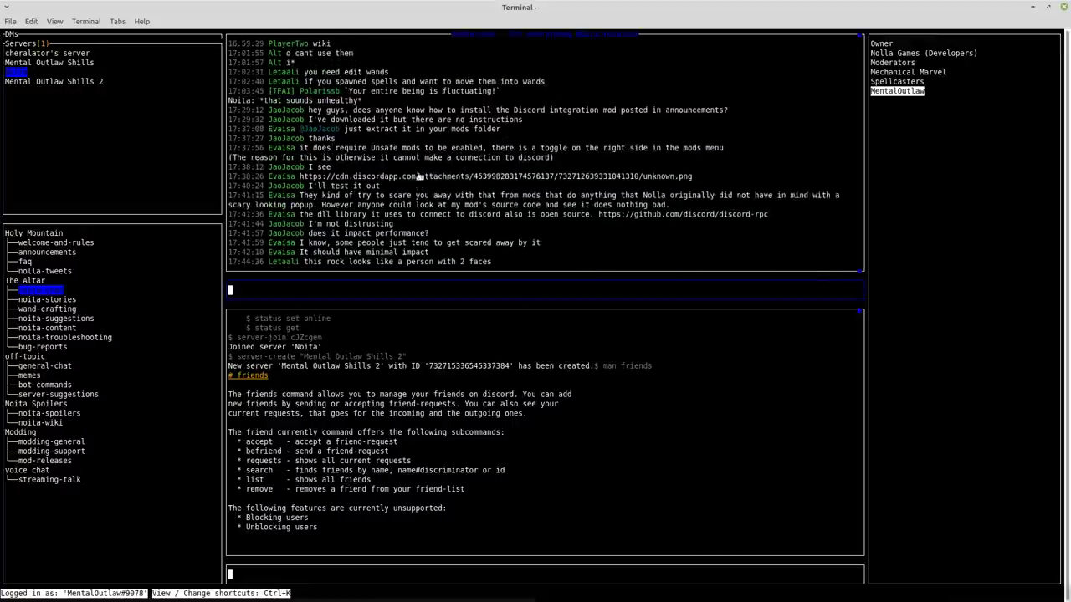
pyautogui.scroll(8, 412, 178)
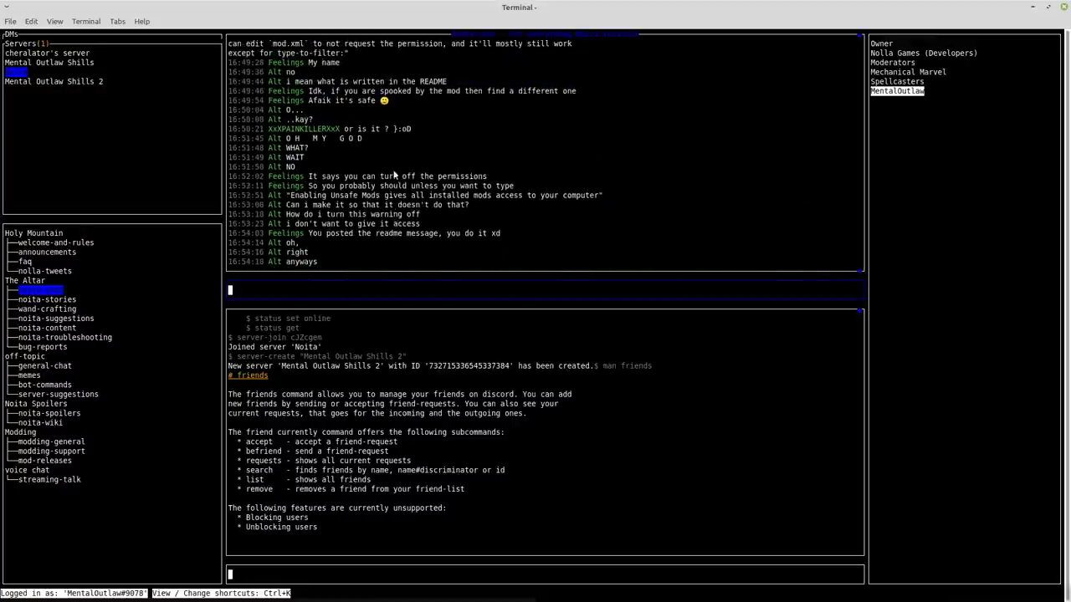
pyautogui.scroll(-7, 388, 105)
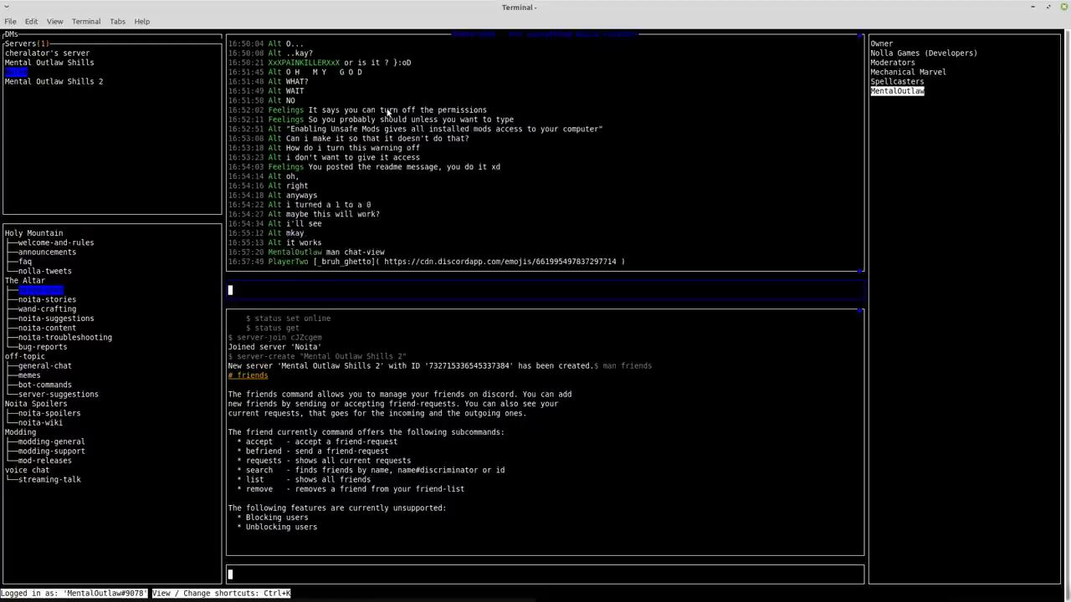
pyautogui.scroll(-3, 389, 116)
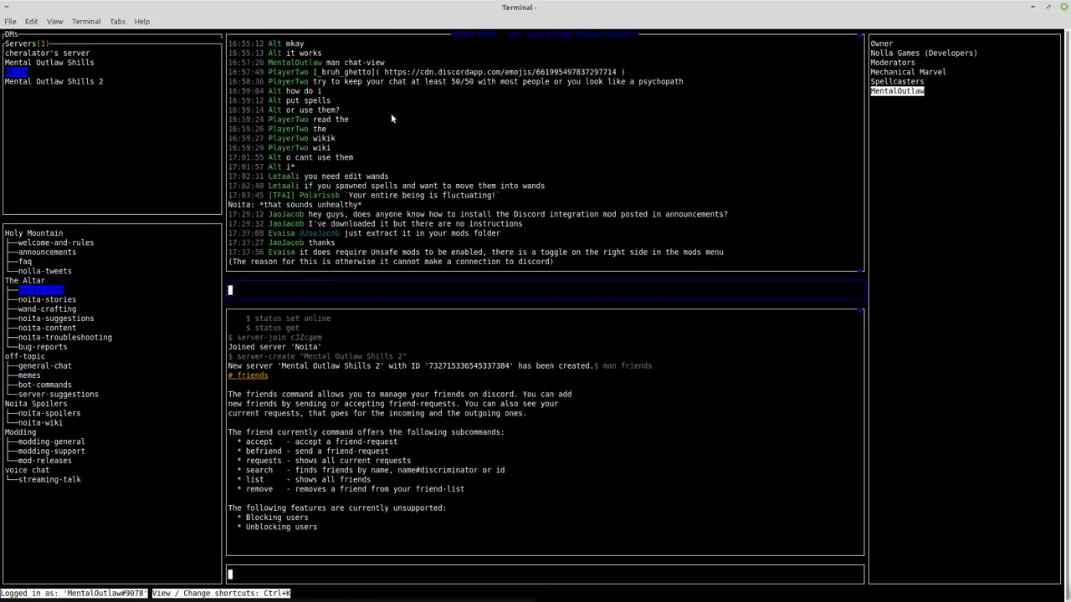
pyautogui.scroll(2, 390, 115)
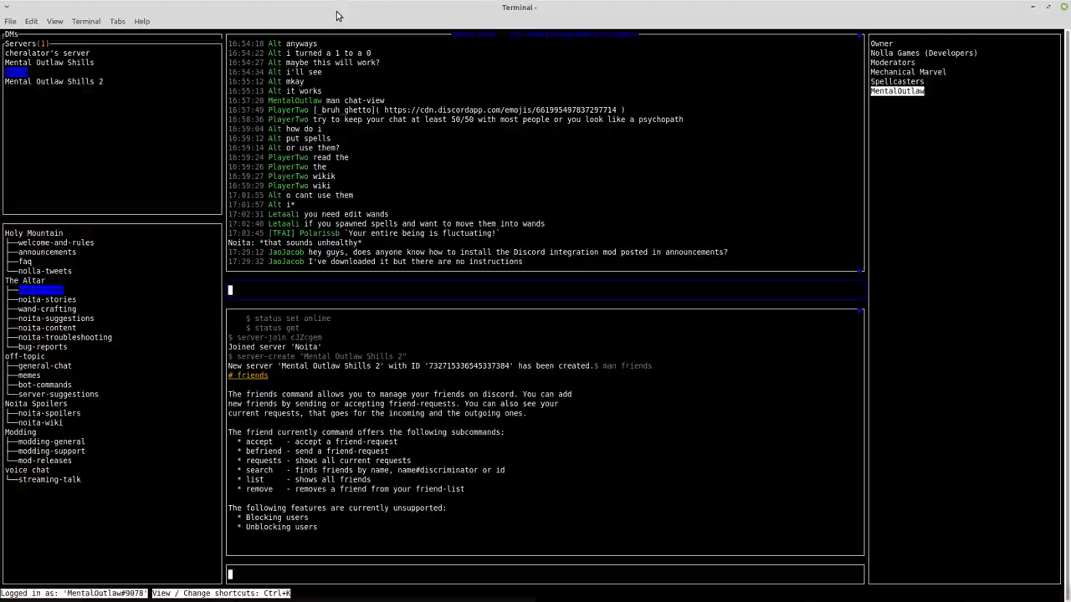
# Switch back to the Mental Outlaw Shills server and open its general channel.
pyautogui.hotkey('alt', 'm')
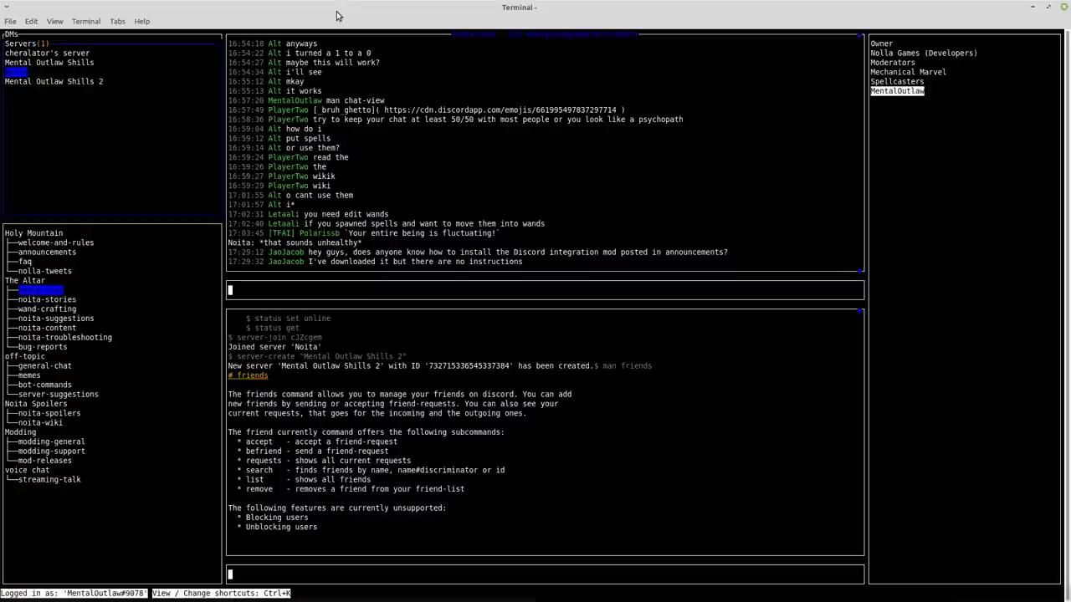
pyautogui.hotkey('alt', 's')
pyautogui.press('Up')
pyautogui.press('Return')
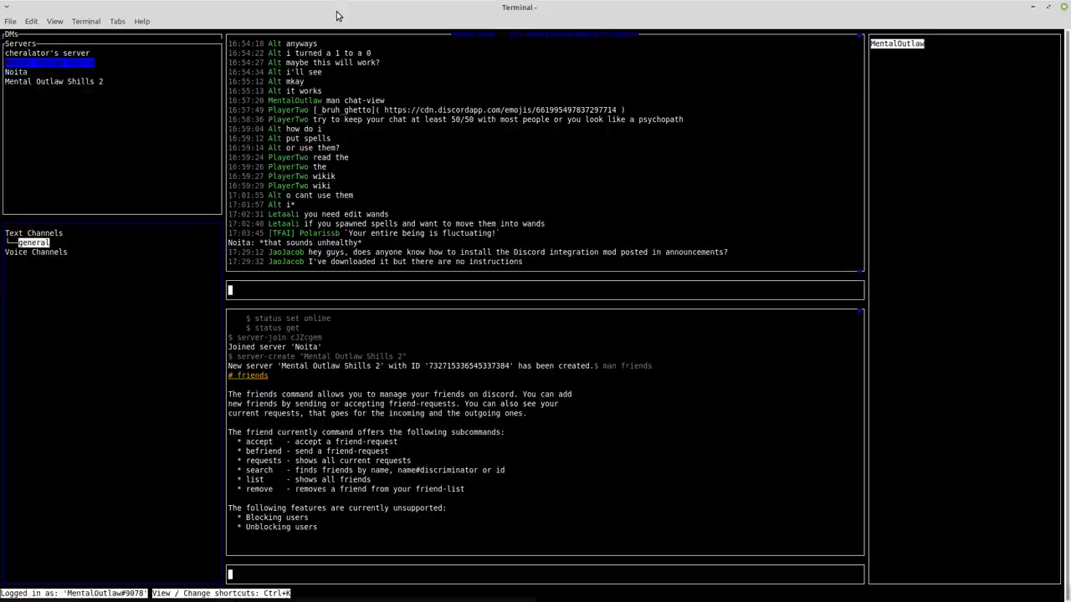
pyautogui.press('Return')
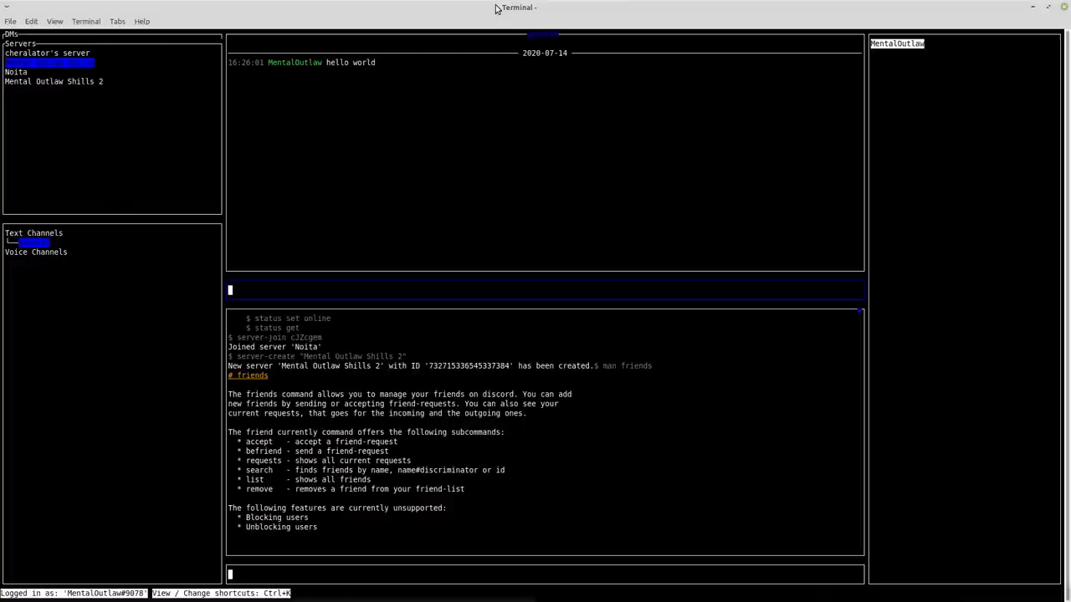
# Send the message "asdfsadsafddsfasdaf" in the general channel.
pyautogui.write('asdfsadsafddsfasdaf')
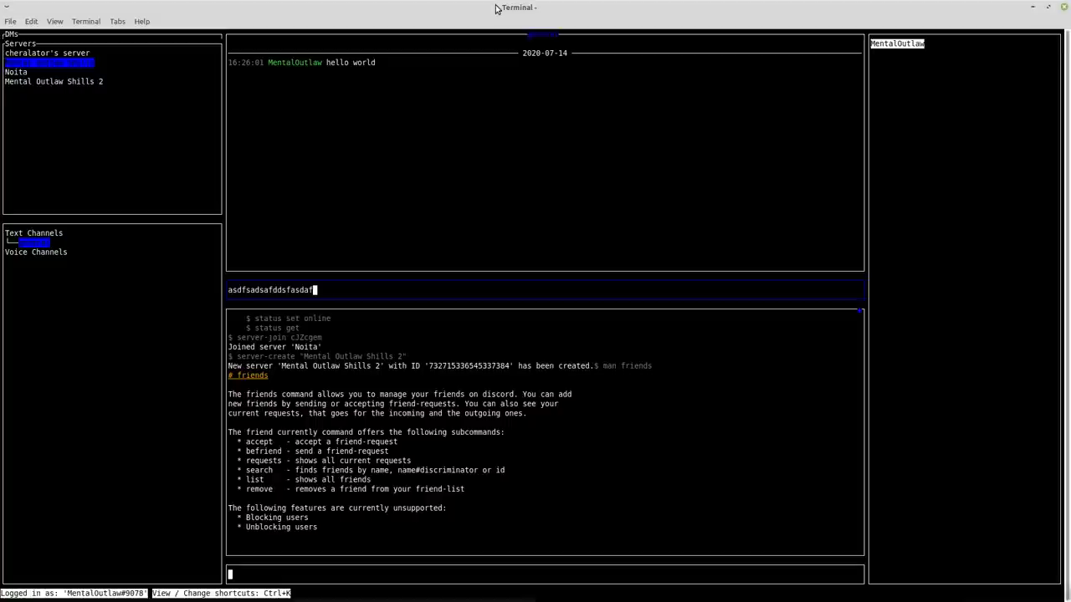
pyautogui.press('Return')
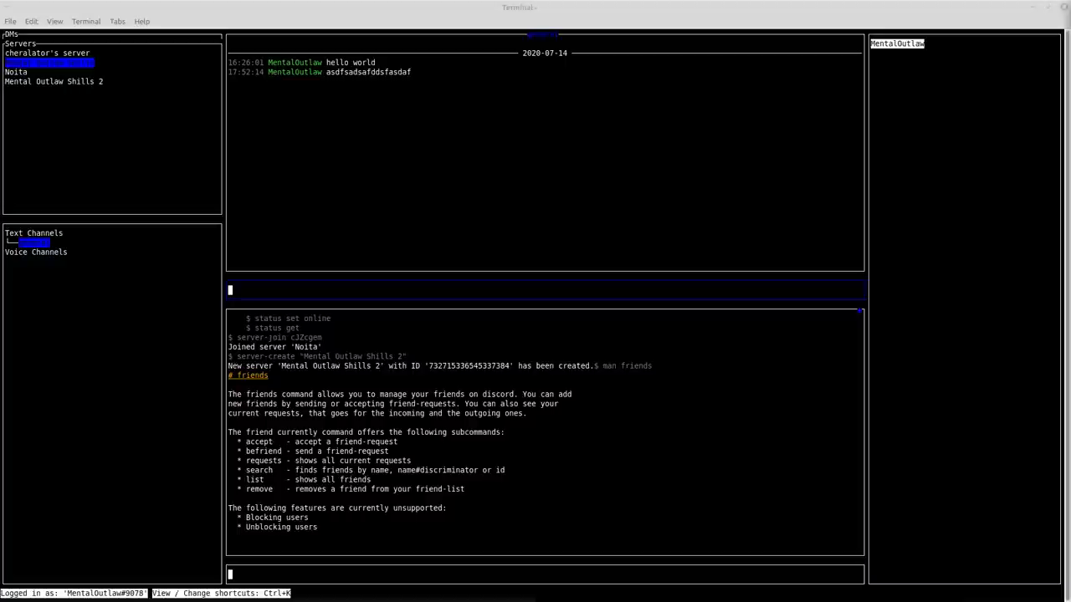
pyautogui.click(516, 7)
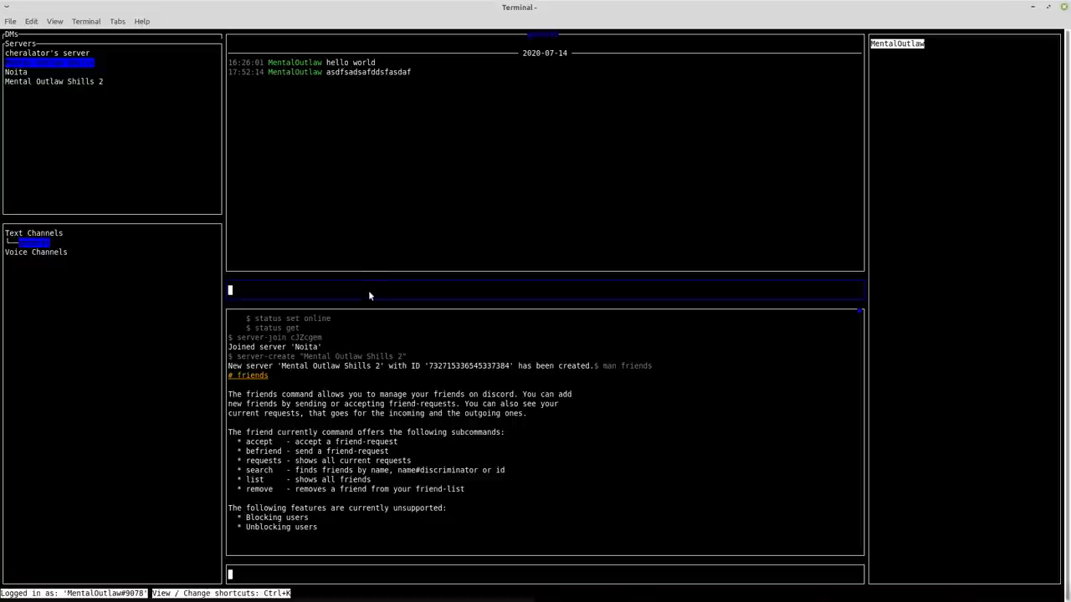
# Edit the last sent message to read "subscribe to Mental Outlaw".
pyautogui.press('Up')
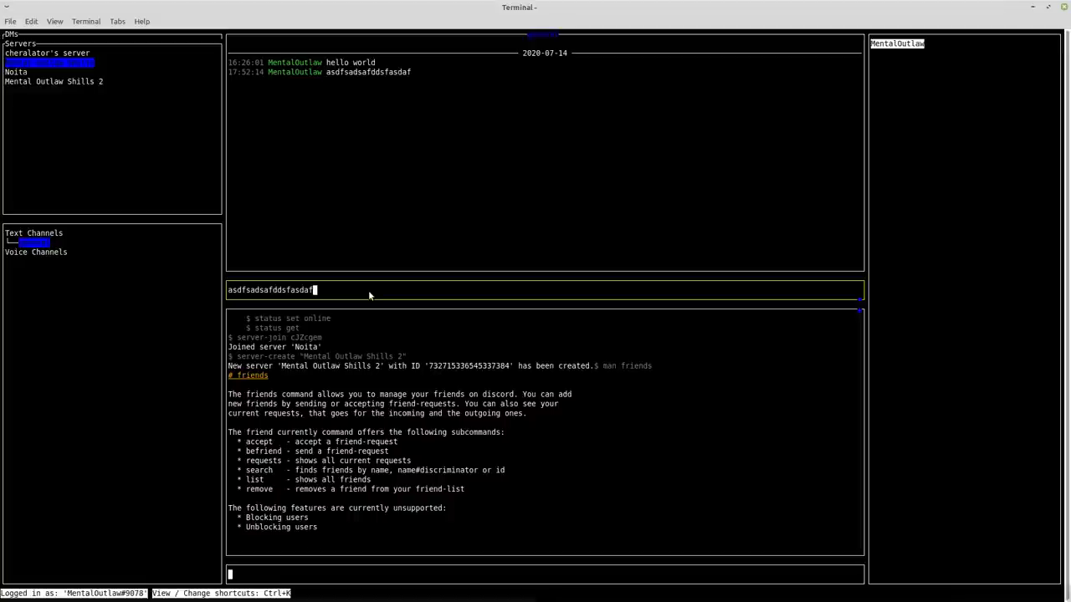
pyautogui.press('BackSpace')
pyautogui.press('BackSpace')
pyautogui.press('BackSpace')
pyautogui.press('BackSpace')
pyautogui.press('BackSpace')
pyautogui.press('BackSpace')
pyautogui.press('BackSpace')
pyautogui.press('BackSpace')
pyautogui.press('BackSpace')
pyautogui.press('BackSpace')
pyautogui.press('BackSpace')
pyautogui.press('BackSpace')
pyautogui.press('BackSpace')
pyautogui.press('BackSpace')
pyautogui.press('BackSpace')
pyautogui.press('BackSpace')
pyautogui.press('BackSpace')
pyautogui.press('BackSpace')
pyautogui.press('BackSpace')
pyautogui.write('subscri')
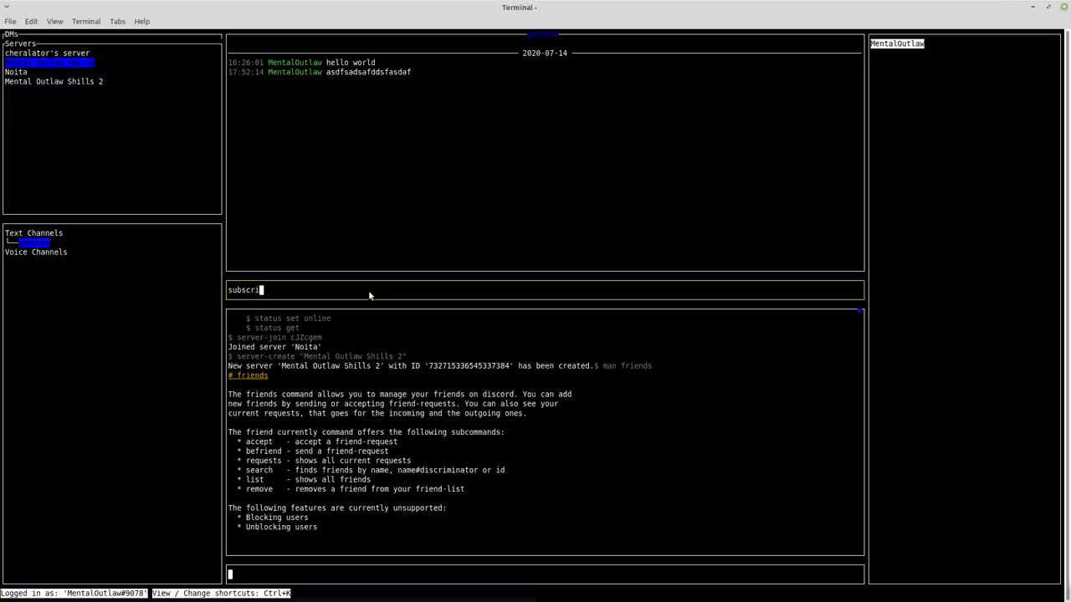
pyautogui.write('be to Mental Outlaw')
pyautogui.press('Return')
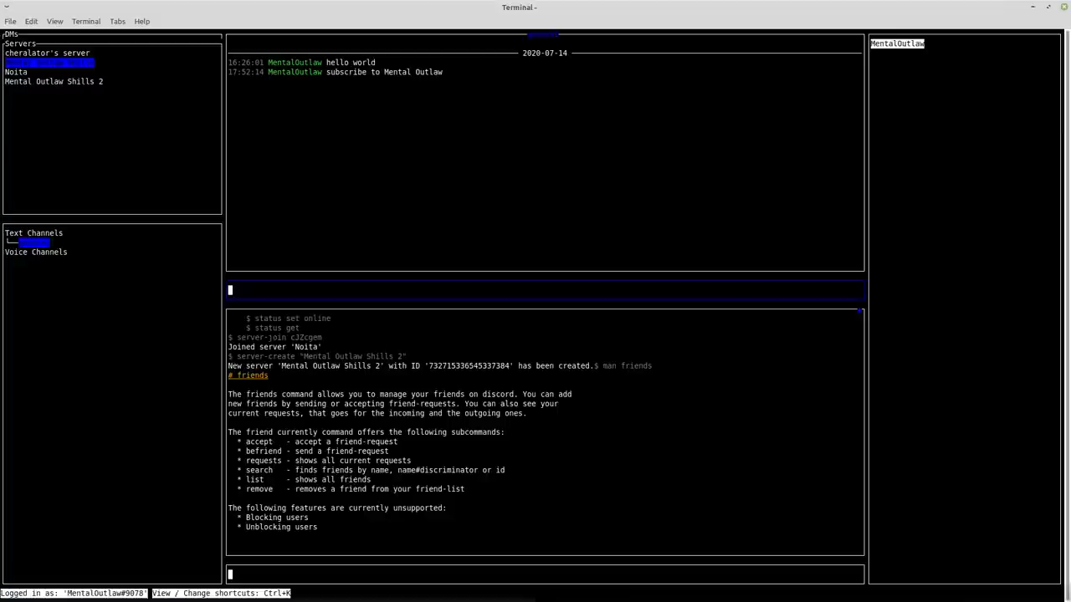
pyautogui.press('Up')
pyautogui.press('Up')
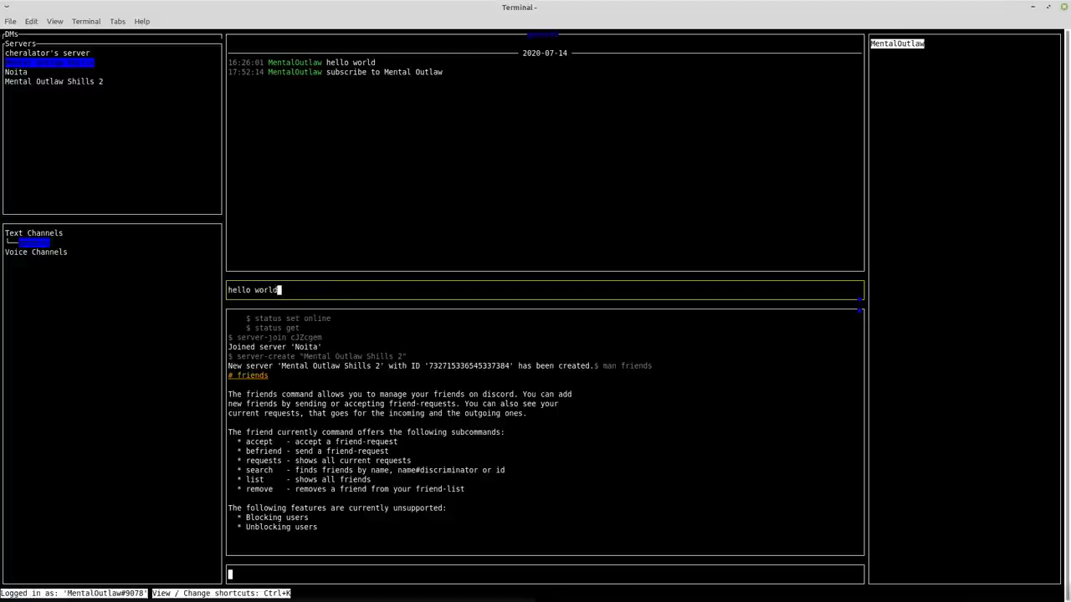
pyautogui.press('Down')
pyautogui.press('Up')
pyautogui.press('BackSpace')
pyautogui.press('BackSpace')
pyautogui.press('BackSpace')
pyautogui.press('BackSpace')
pyautogui.press('BackSpace')
pyautogui.press('BackSpace')
pyautogui.press('BackSpace')
pyautogui.press('BackSpace')
pyautogui.press('BackSpace')
pyautogui.press('BackSpace')
pyautogui.press('BackSpace')
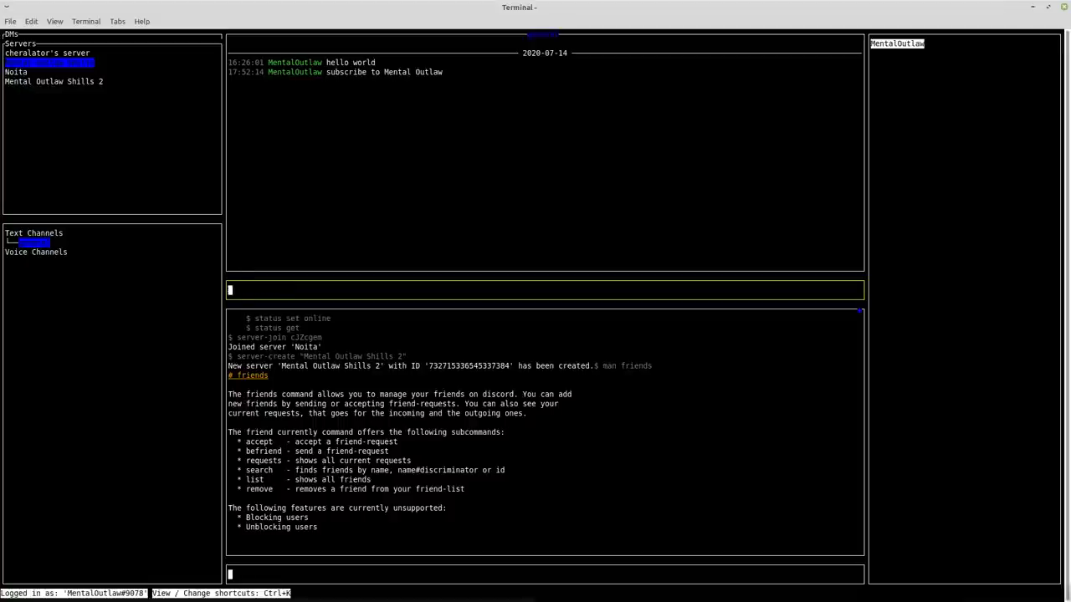
# Edit the "hello world" message to read "hello world hello".
pyautogui.press('Up')
pyautogui.press('Up')
pyautogui.write('hello')
pyautogui.press('Return')
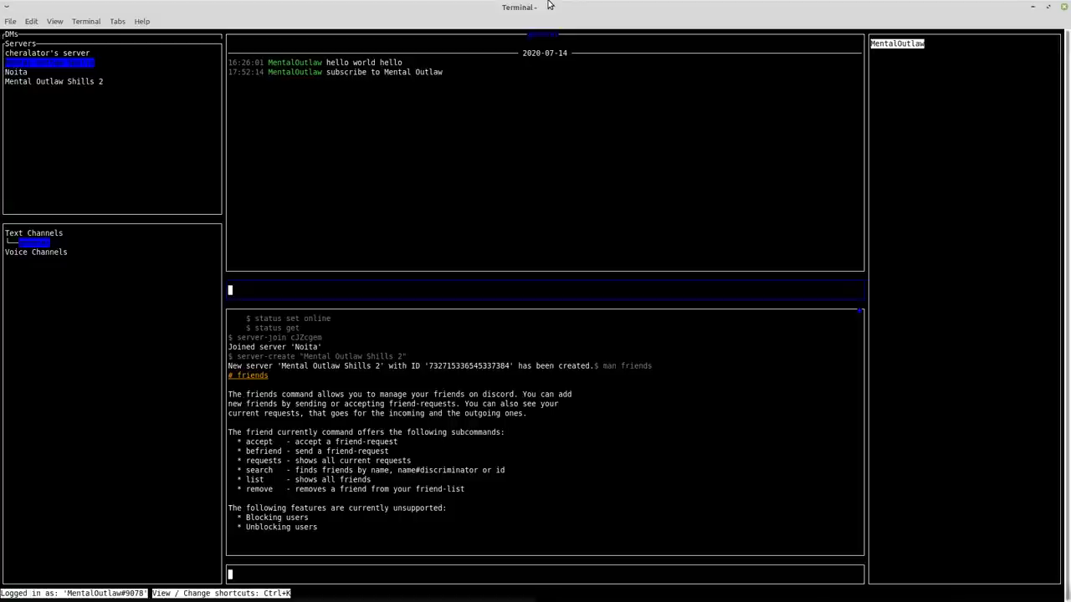
# Select the first message in the chat history and edit it to read "hello world".
pyautogui.hotkey('alt', 't')
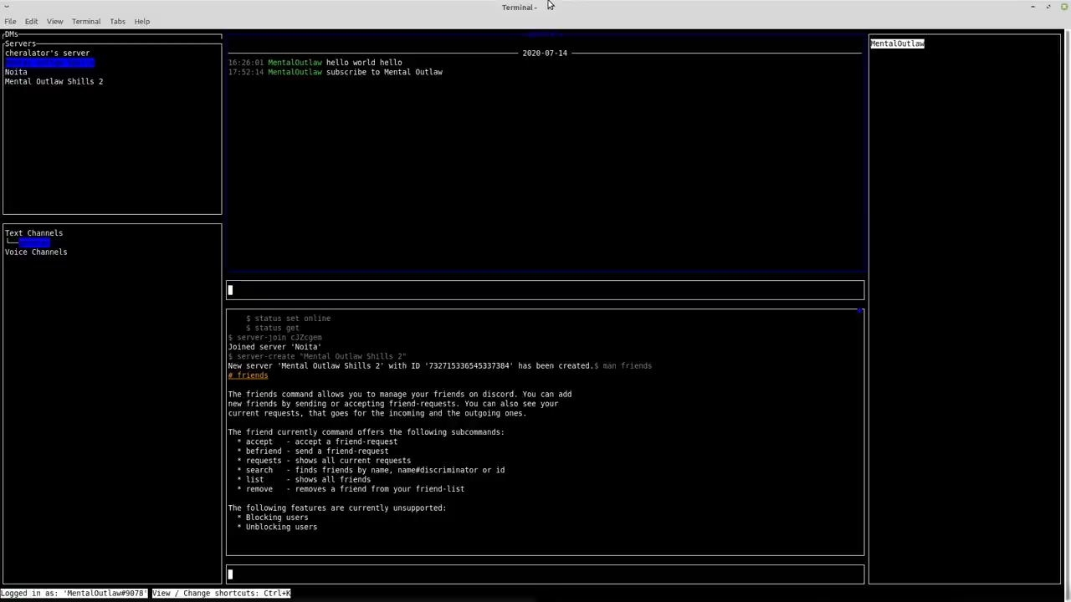
pyautogui.press('Up')
pyautogui.press('Up')
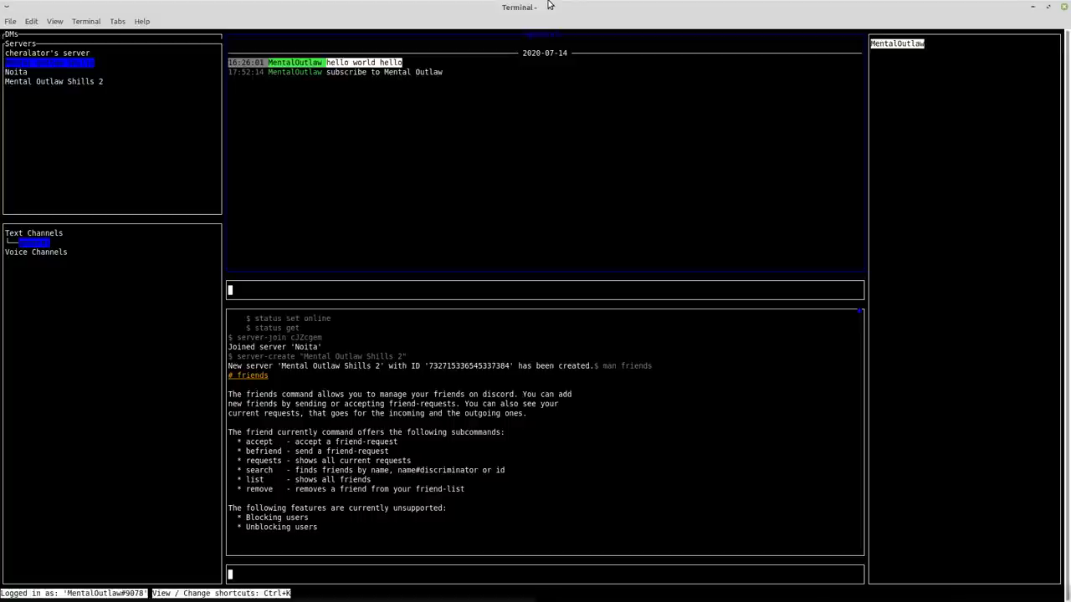
pyautogui.press('e')
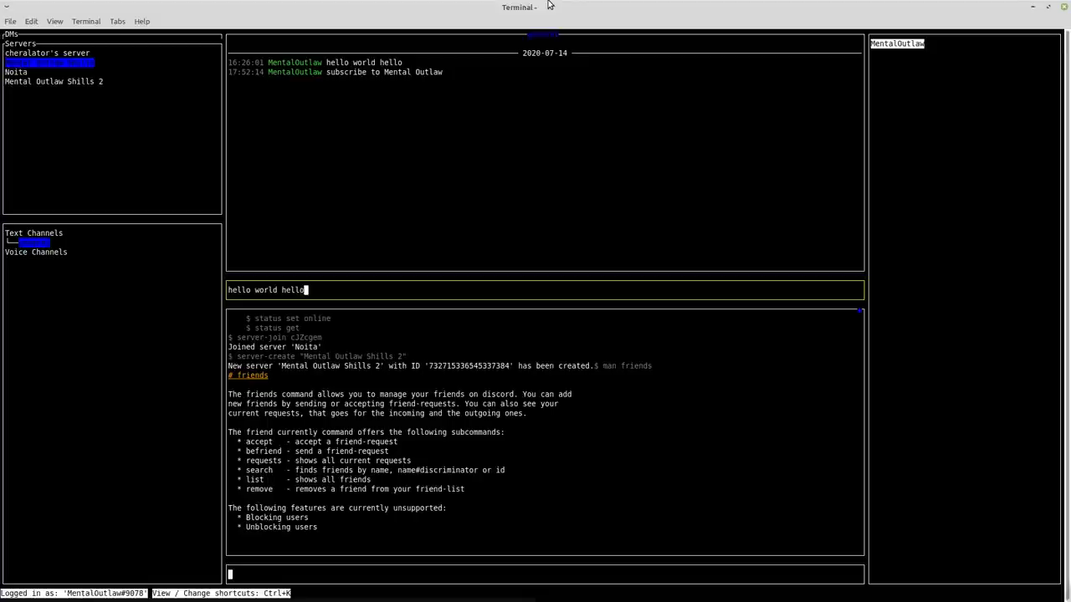
pyautogui.press('BackSpace')
pyautogui.press('BackSpace')
pyautogui.press('BackSpace')
pyautogui.press('BackSpace')
pyautogui.press('BackSpace')
pyautogui.press('BackSpace')
pyautogui.press('Return')
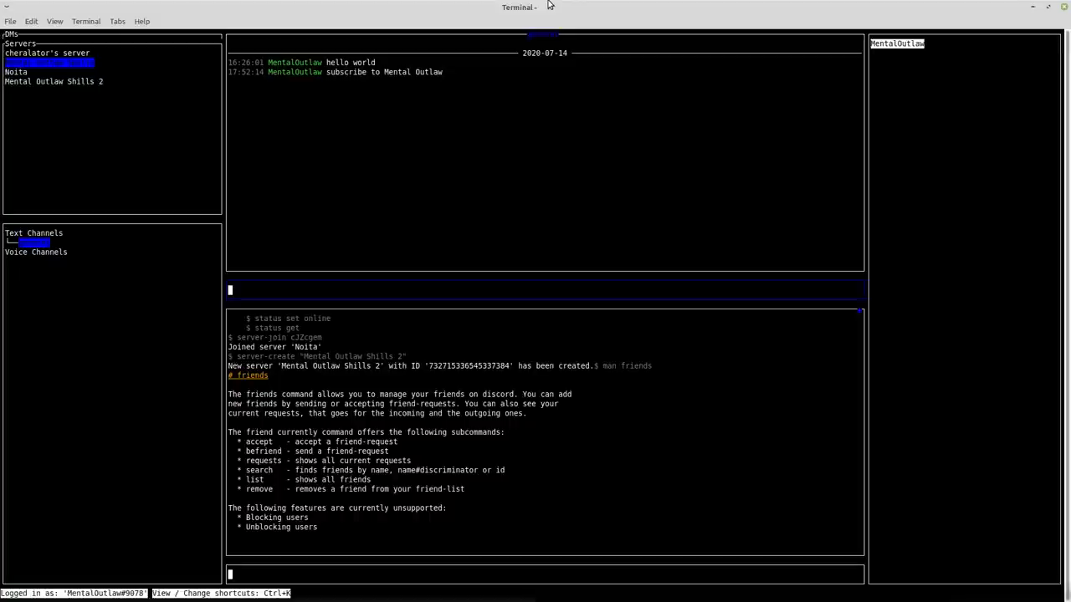
# Delete the "hello world" message by clearing its whole text in edit mode and confirming the deletion.
pyautogui.hotkey('alt', 't')
pyautogui.press('Up')
pyautogui.press('Up')
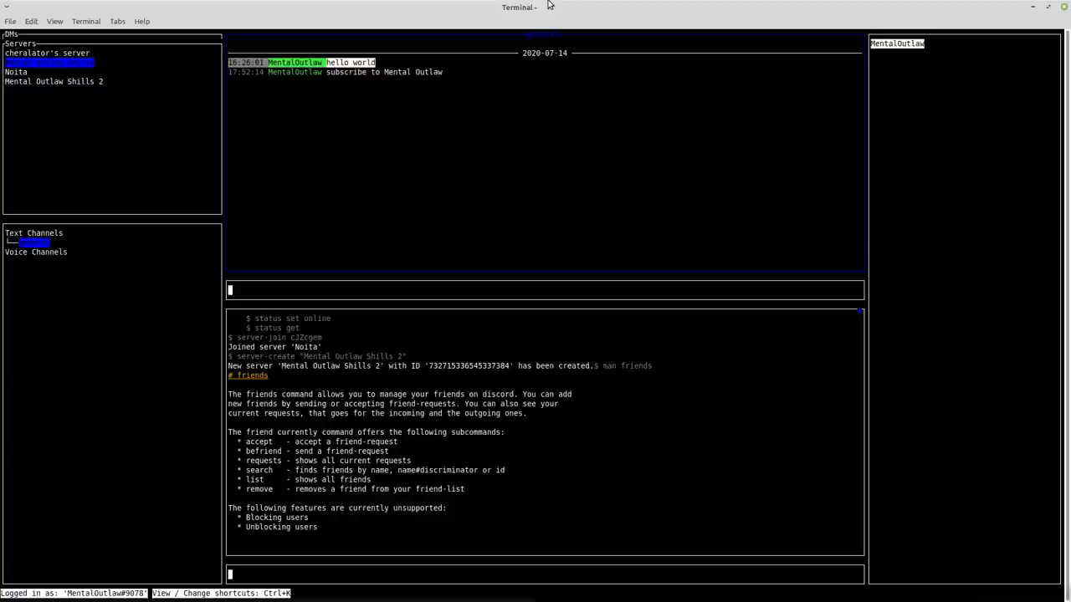
pyautogui.press('e')
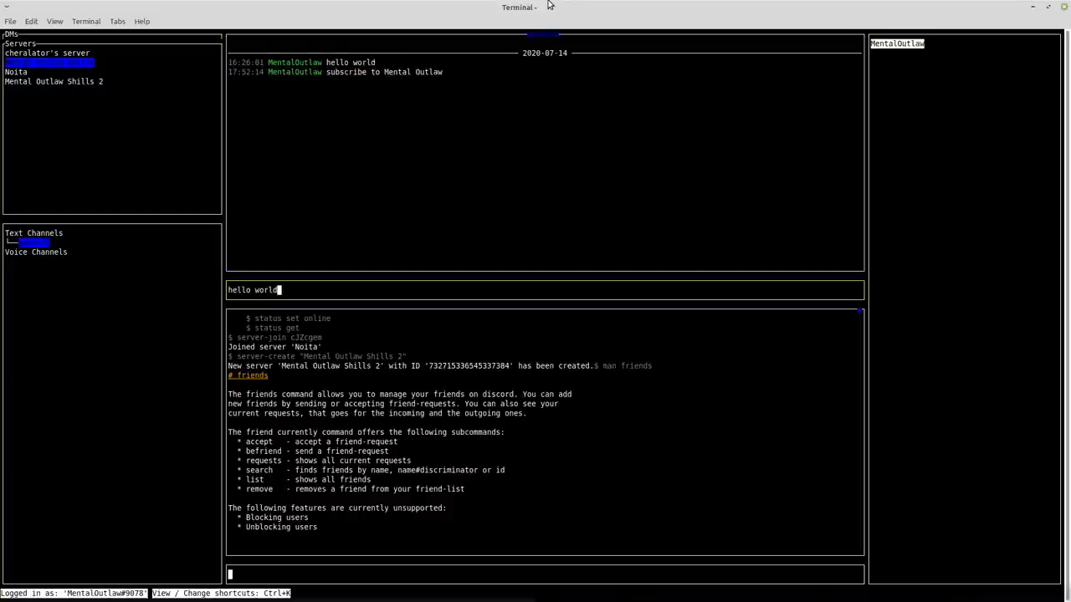
pyautogui.press('BackSpace')
pyautogui.press('BackSpace')
pyautogui.press('BackSpace')
pyautogui.press('BackSpace')
pyautogui.press('BackSpace')
pyautogui.press('BackSpace')
pyautogui.press('BackSpace')
pyautogui.press('BackSpace')
pyautogui.press('BackSpace')
pyautogui.press('BackSpace')
pyautogui.press('BackSpace')
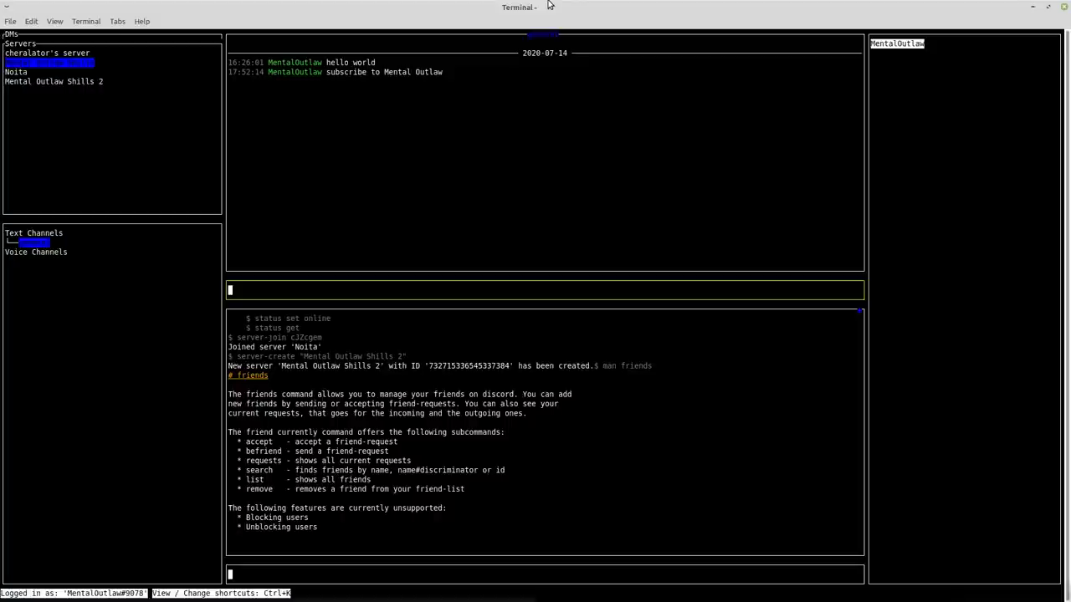
pyautogui.press('Return')
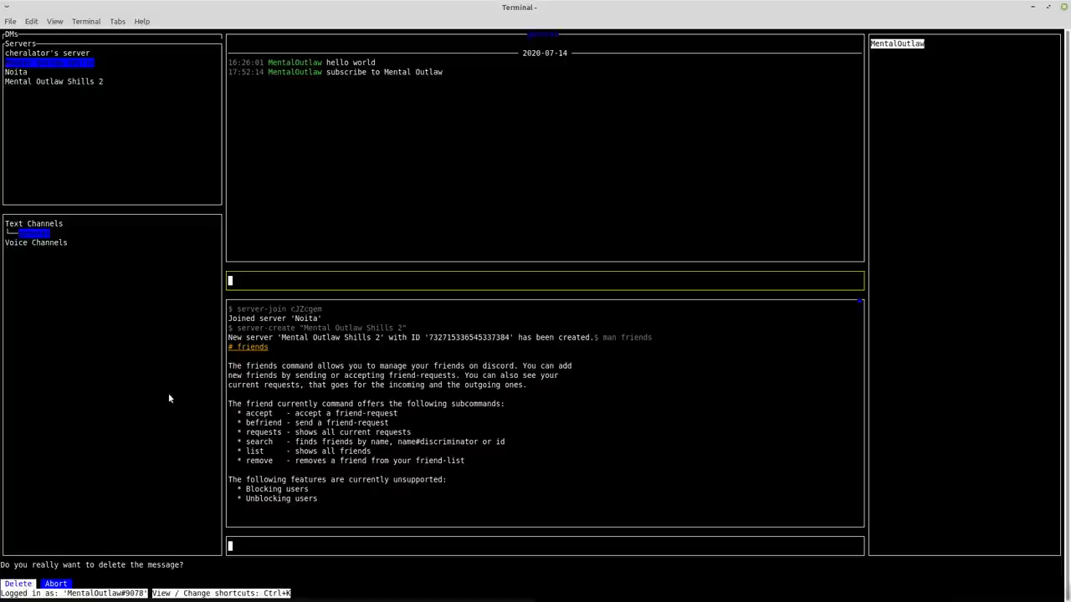
pyautogui.press('Return')
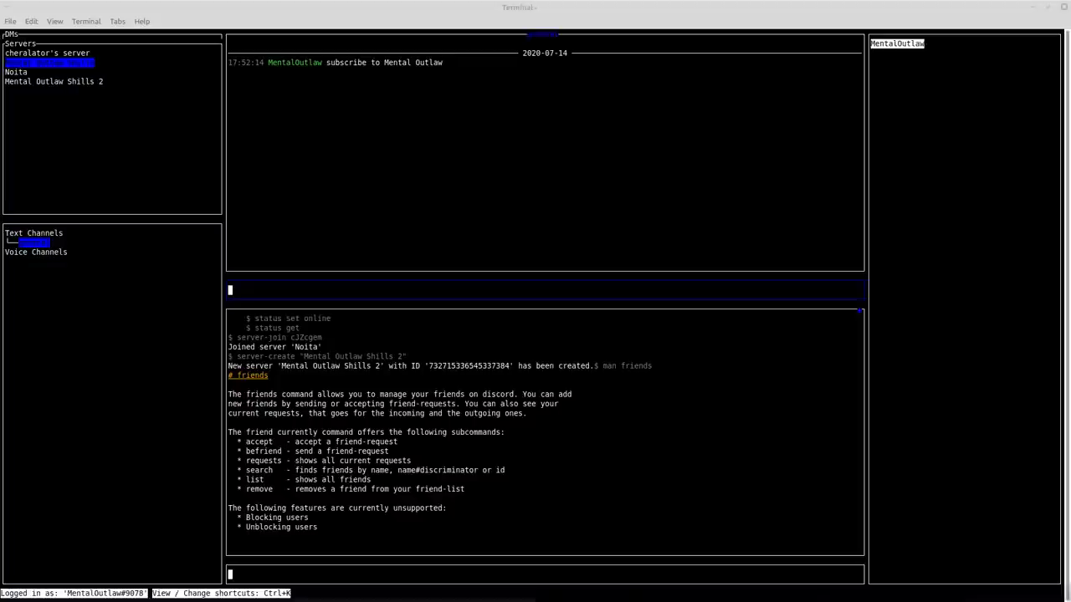
pyautogui.click(780, 7)
pyautogui.write('jkllkjkl')
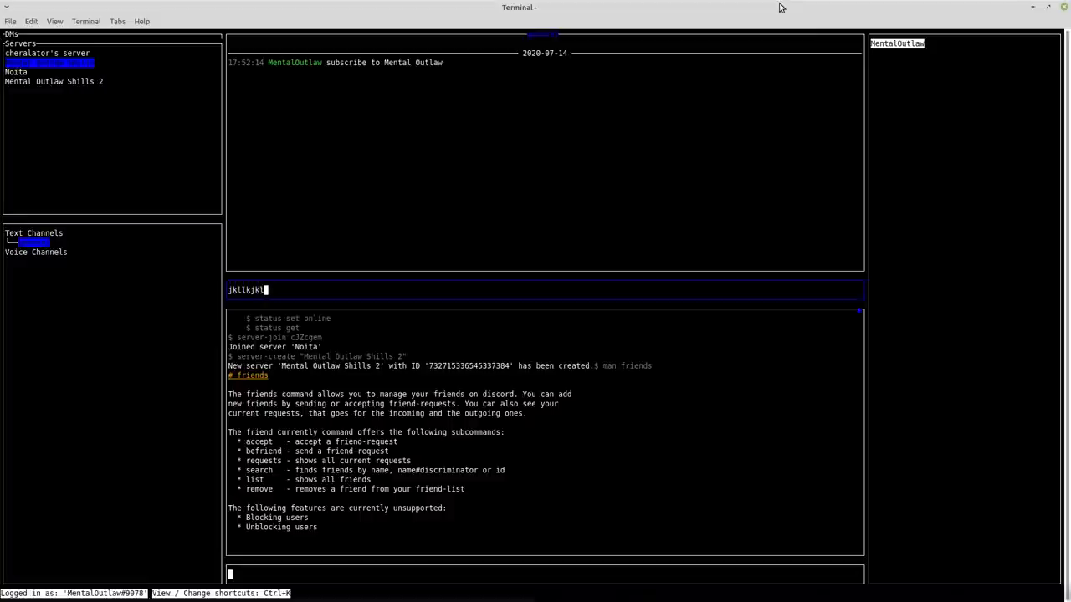
pyautogui.press('BackSpace')
pyautogui.press('BackSpace')
pyautogui.press('BackSpace')
pyautogui.press('BackSpace')
pyautogui.press('BackSpace')
pyautogui.press('BackSpace')
pyautogui.press('BackSpace')
pyautogui.press('BackSpace')
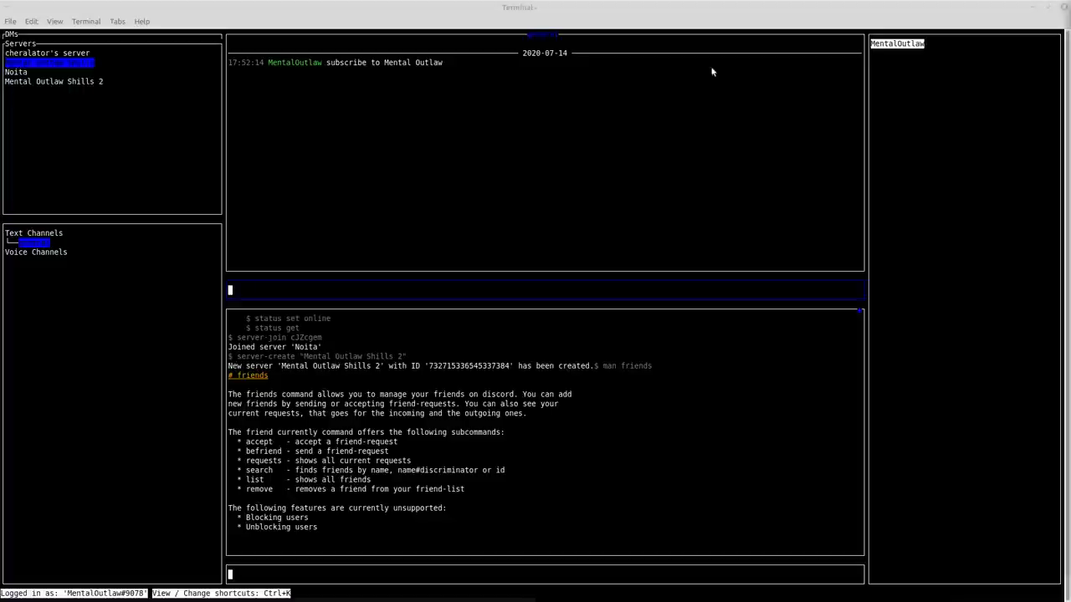
# Hide the command view and send "man chat-view" as a message in the current channel.
pyautogui.click(499, 8)
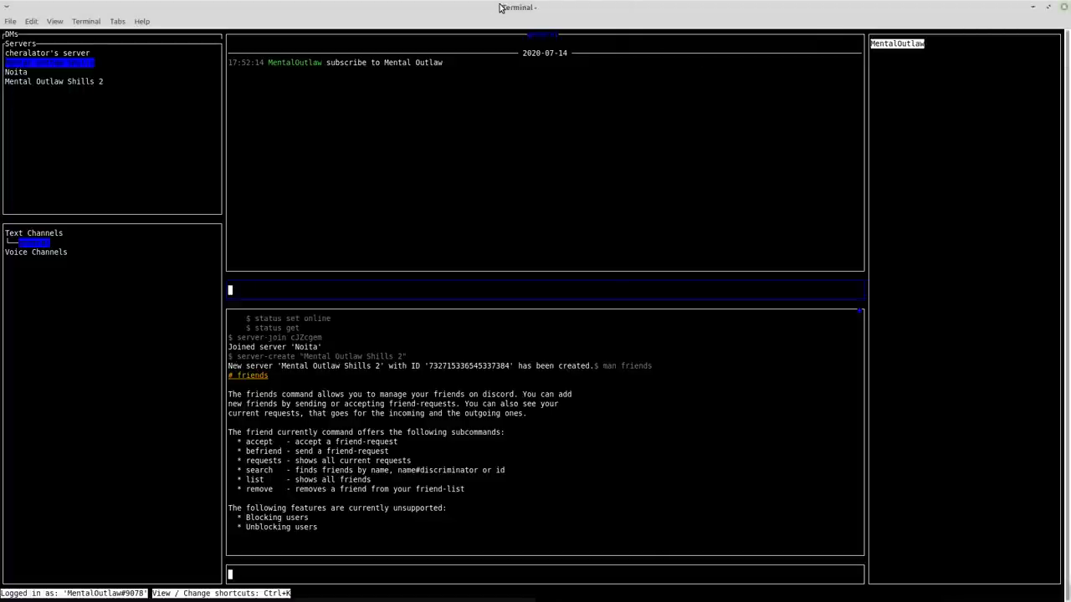
pyautogui.hotkey('alt', '.')
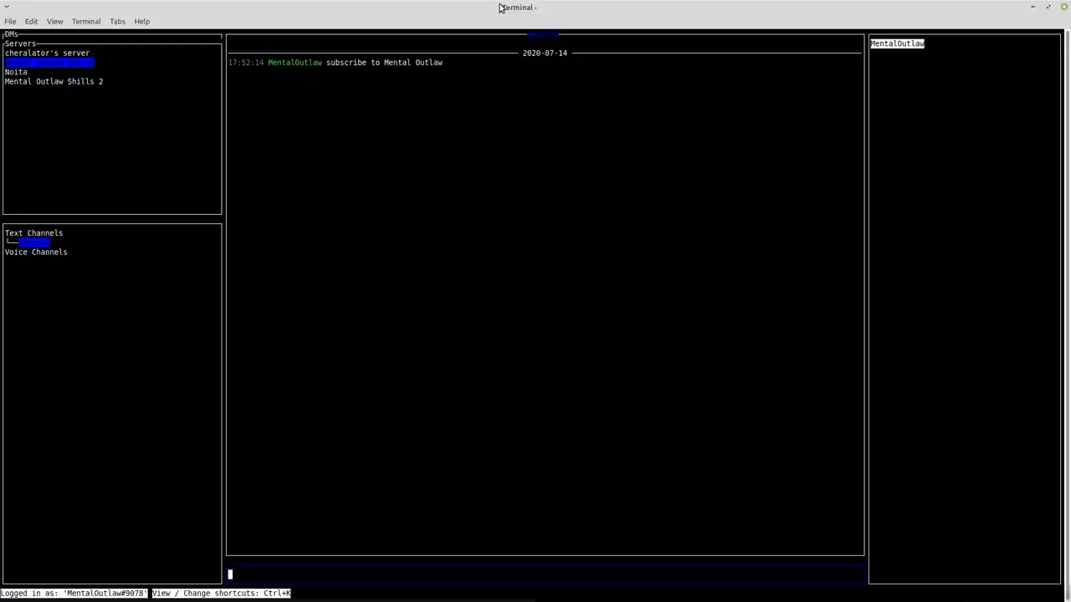
pyautogui.write('man chat-view')
pyautogui.press('Return')
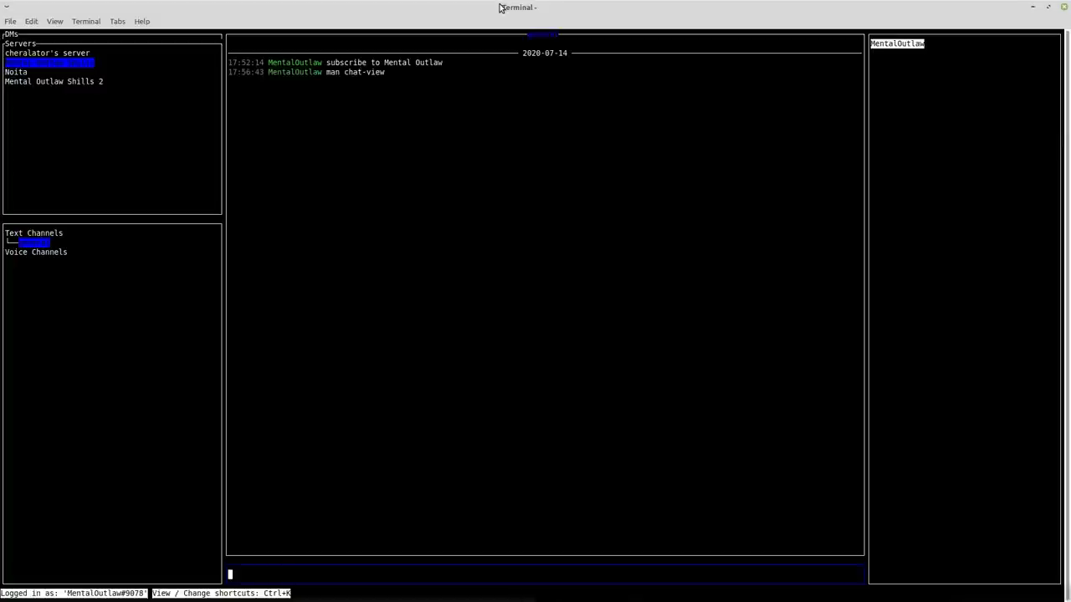
# Show the command view and run "man chat-view" there to read the chat view manual.
pyautogui.hotkey('alt', '.')
pyautogui.write('ma')
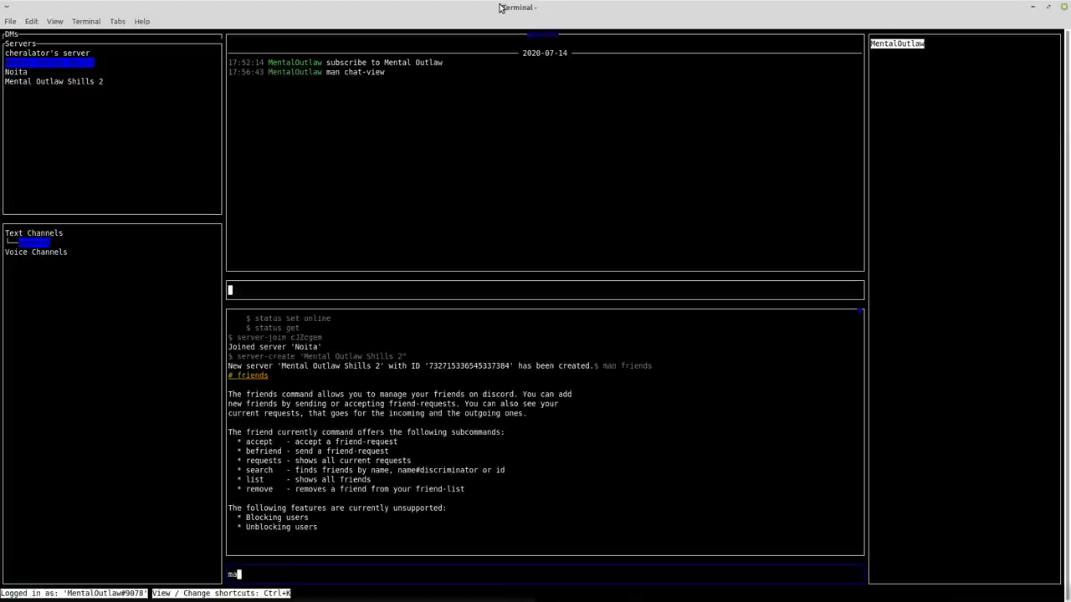
pyautogui.write('n chat-view')
pyautogui.press('Return')
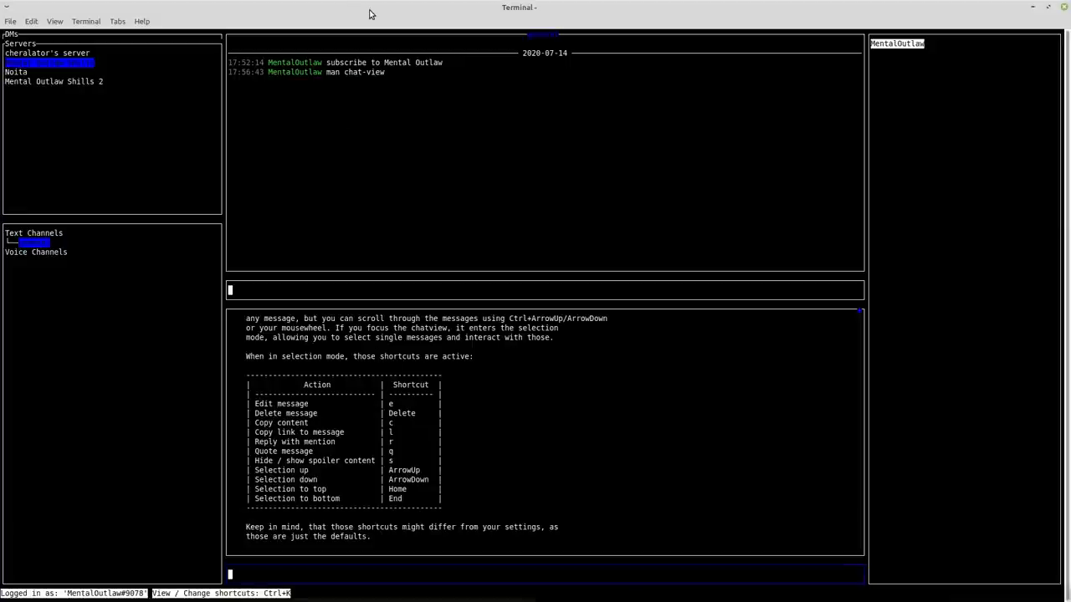
# Change the Chatview shortcut for "Edit selected message" to 9 and close the shortcut settings.
pyautogui.hotkey('ctrl', 'k')
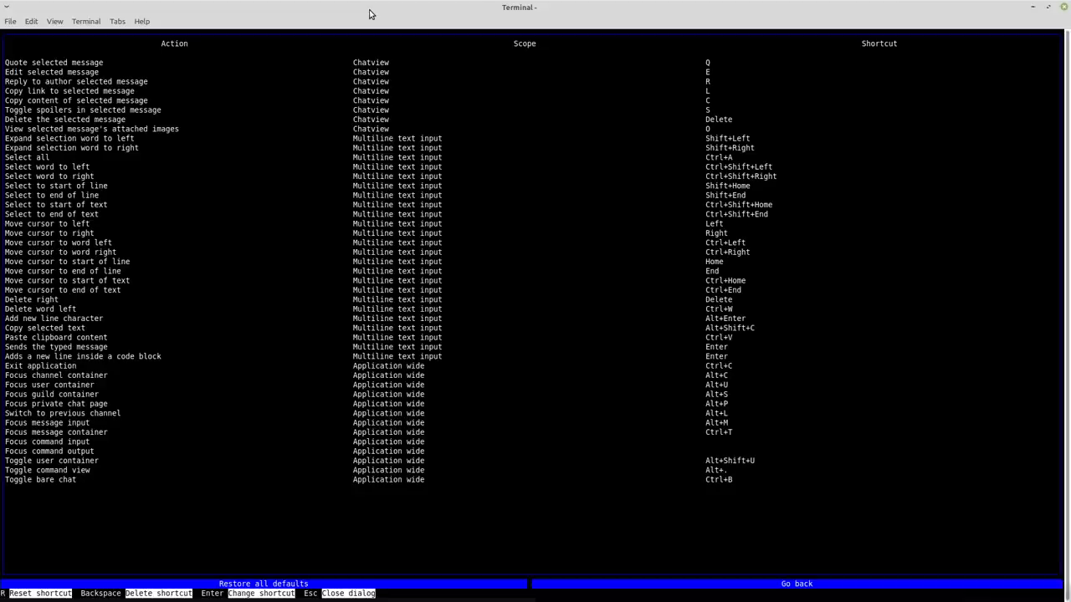
pyautogui.press('Down')
pyautogui.press('Down')
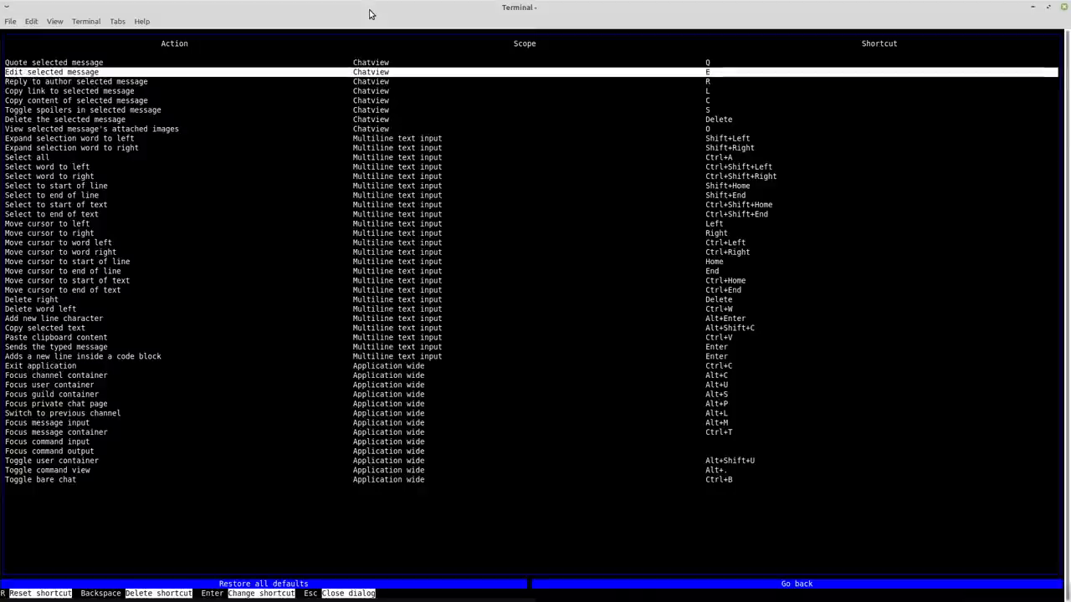
pyautogui.press('Return')
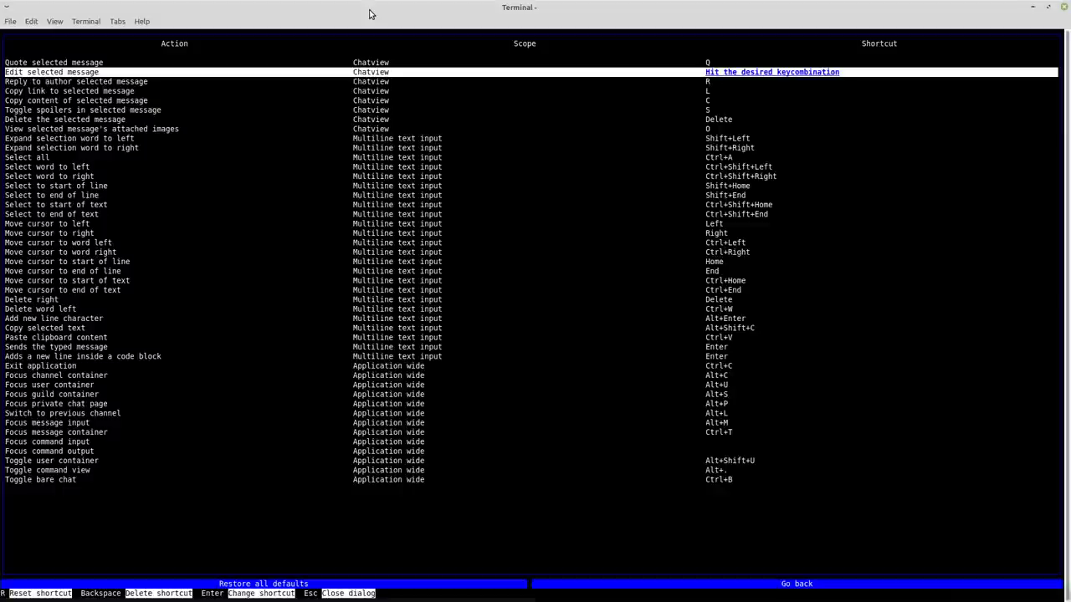
pyautogui.press('9')
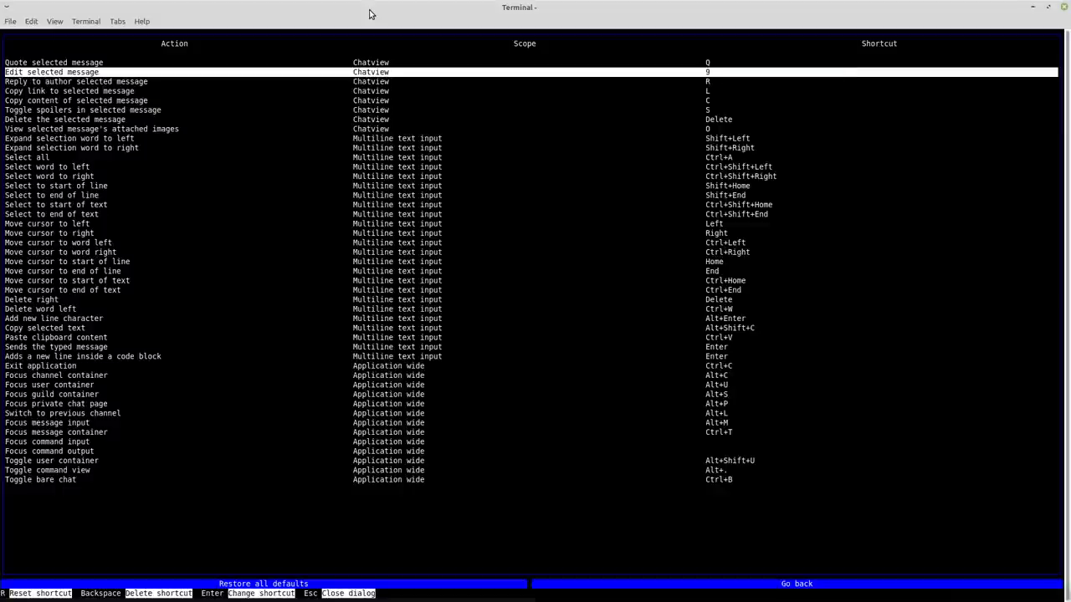
pyautogui.press('Escape')
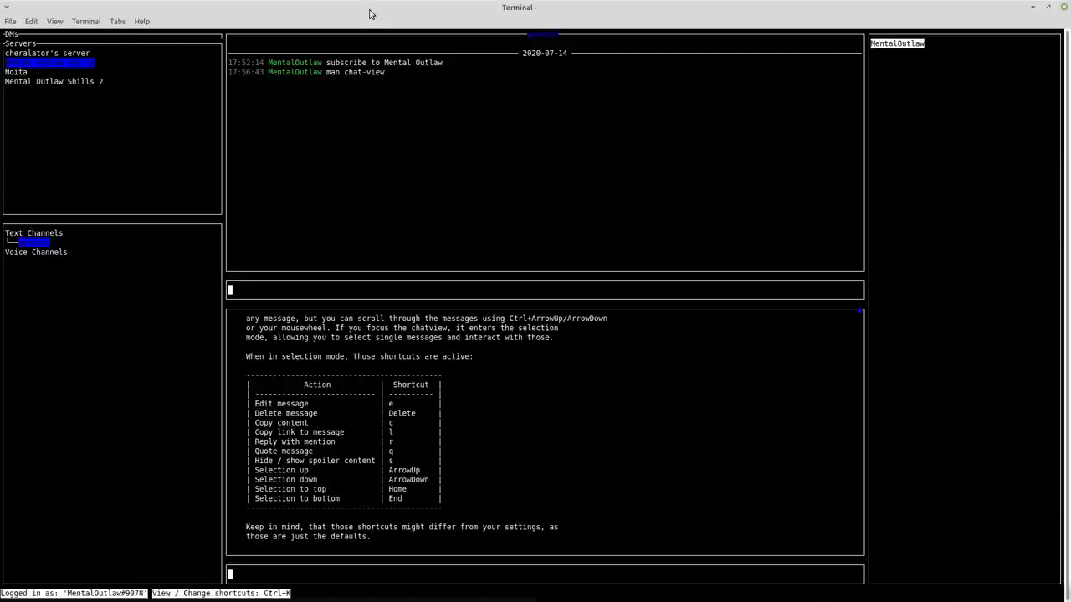
# Run "man chat-view" again in the command input to recheck the listed message selection shortcuts.
pyautogui.press('Escape')
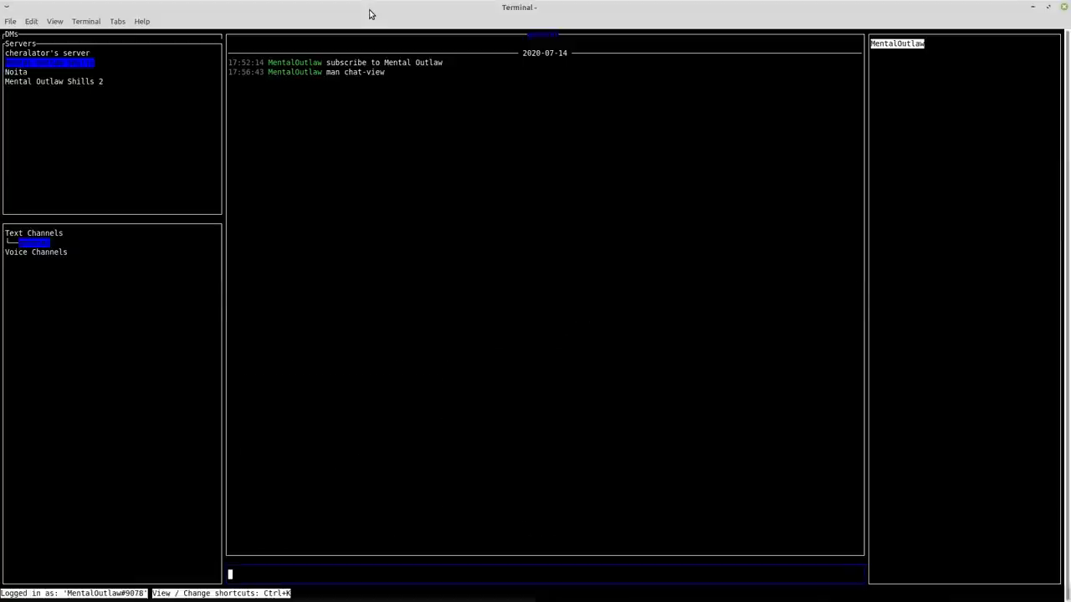
pyautogui.write('man chat')
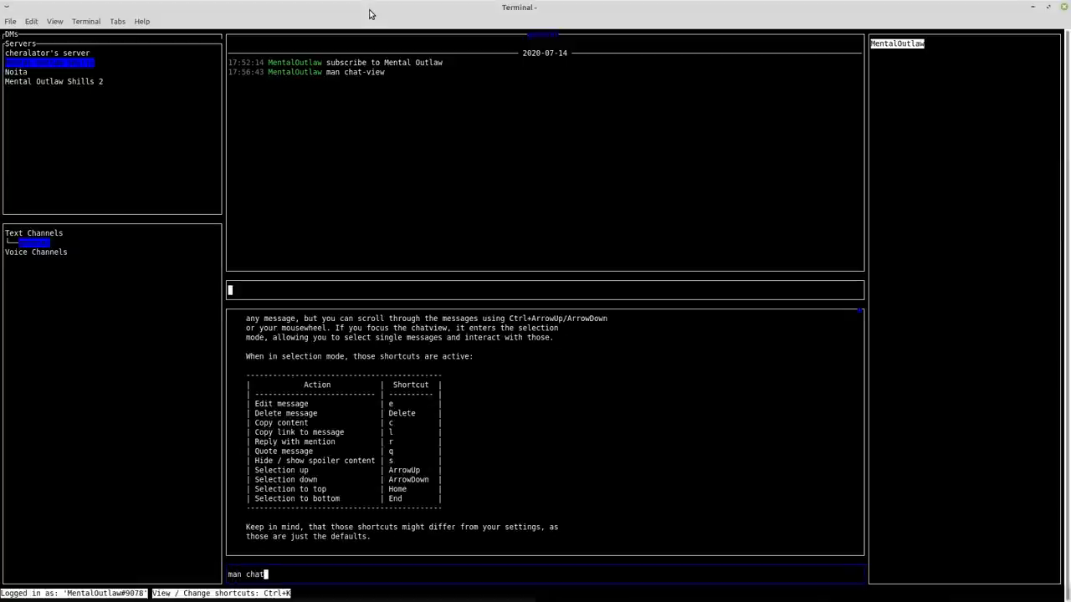
pyautogui.write('-view')
pyautogui.press('Return')
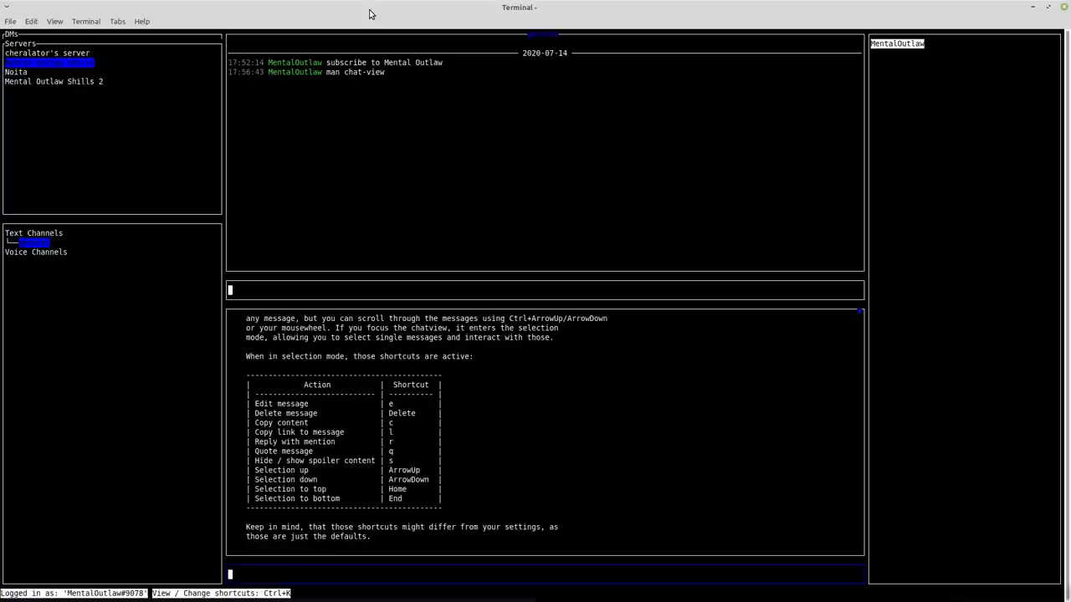